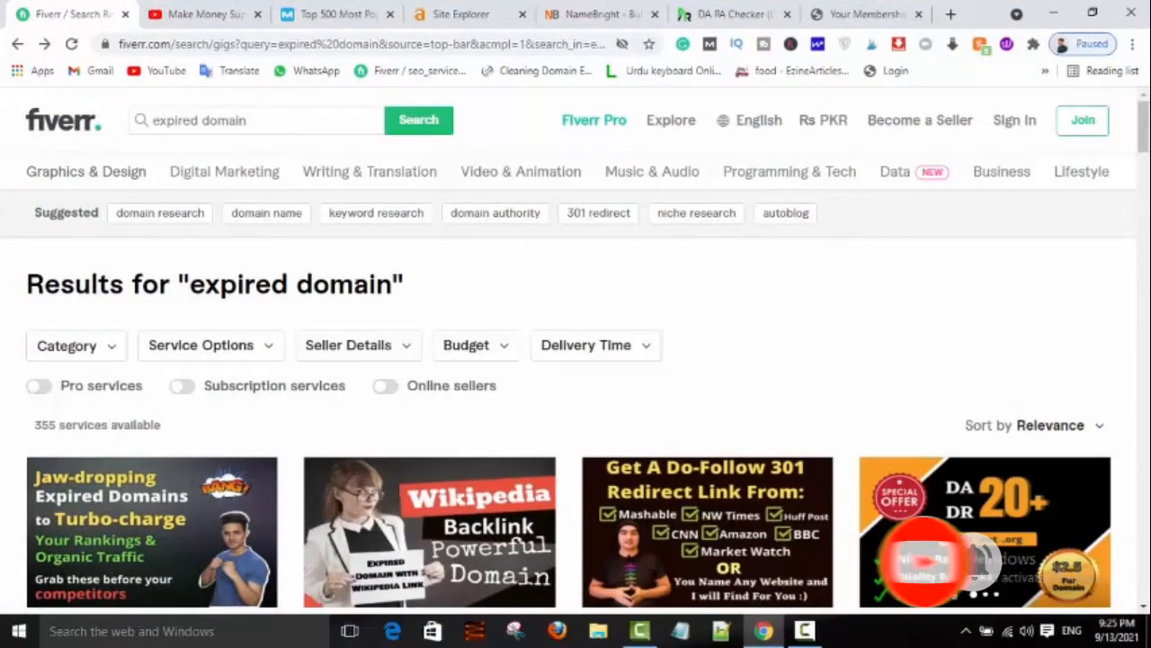
# Step: Open the gig offering an expired domain with a Wikipedia backlink in a new browser tab and view it
pyautogui.scroll(-2, 609, 293)
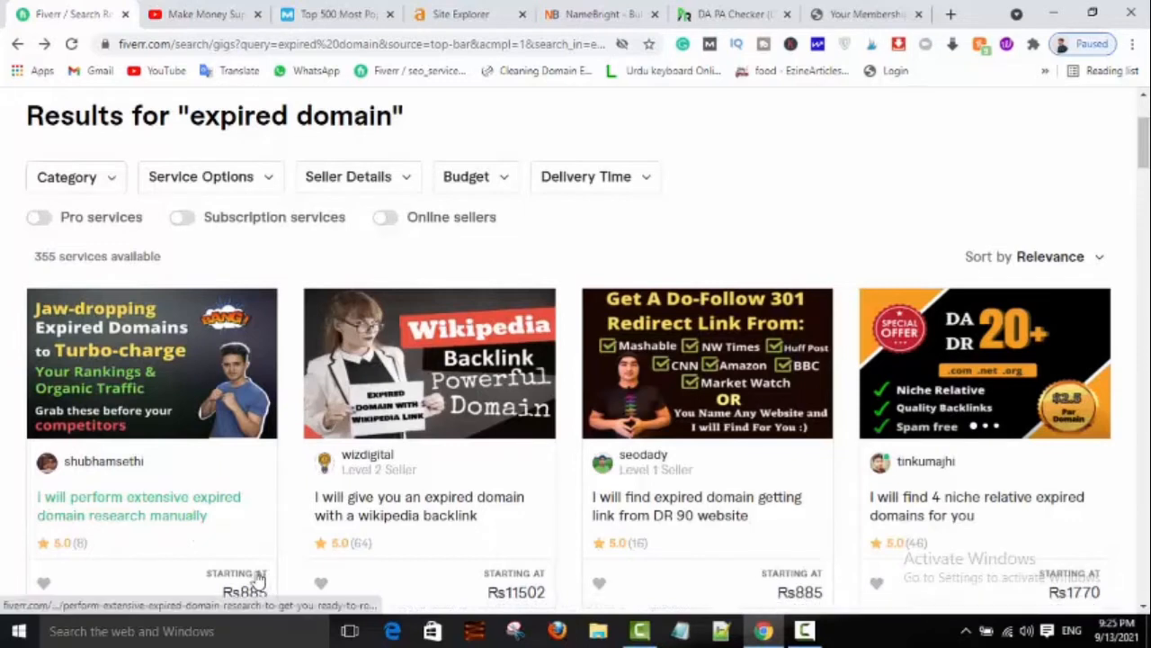
pyautogui.rightClick(349, 520)
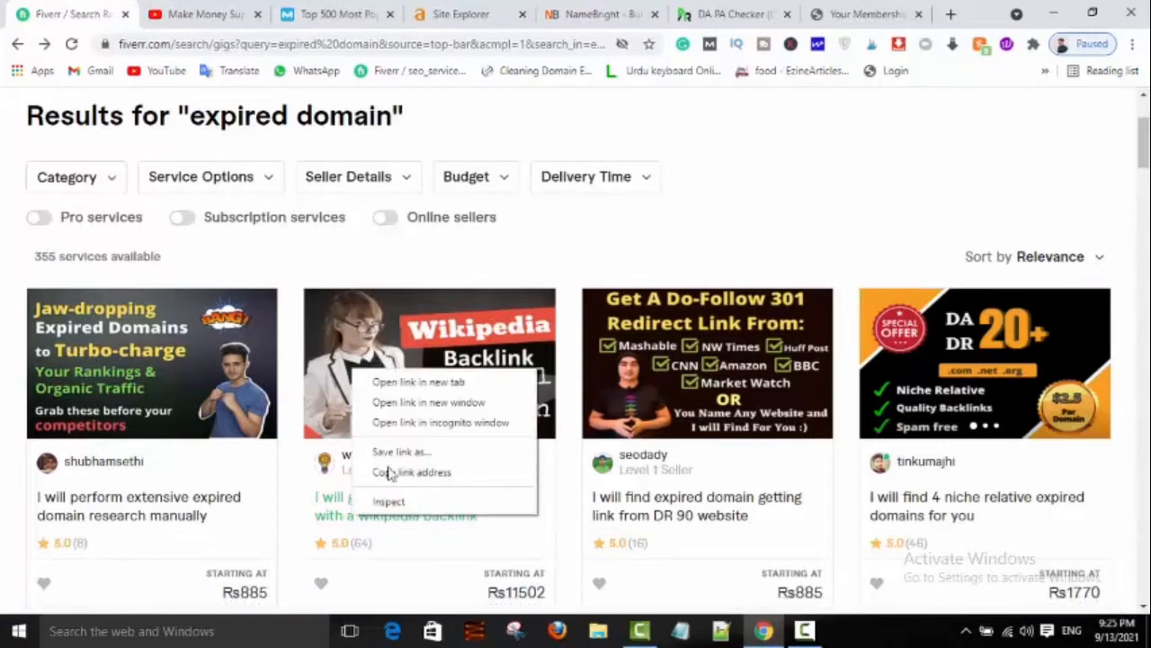
pyautogui.click(419, 384)
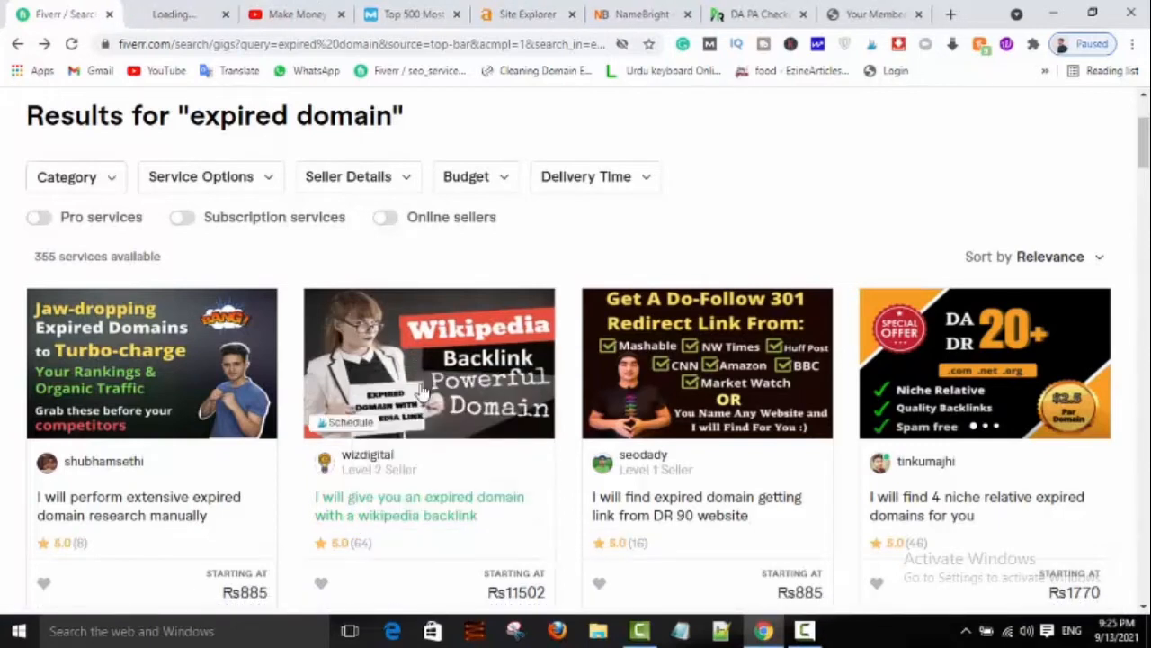
pyautogui.click(200, 9)
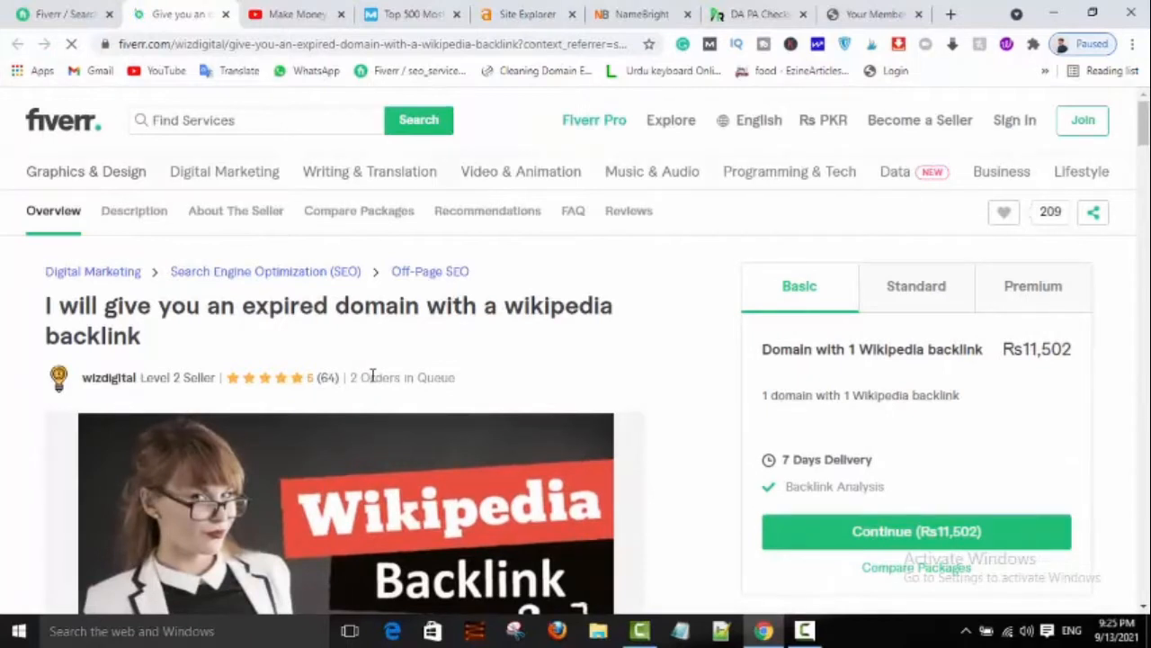
# Step: Examine the gig's queued orders and the Basic package's description and price
pyautogui.tripleClick(372, 376)
pyautogui.click(779, 355)
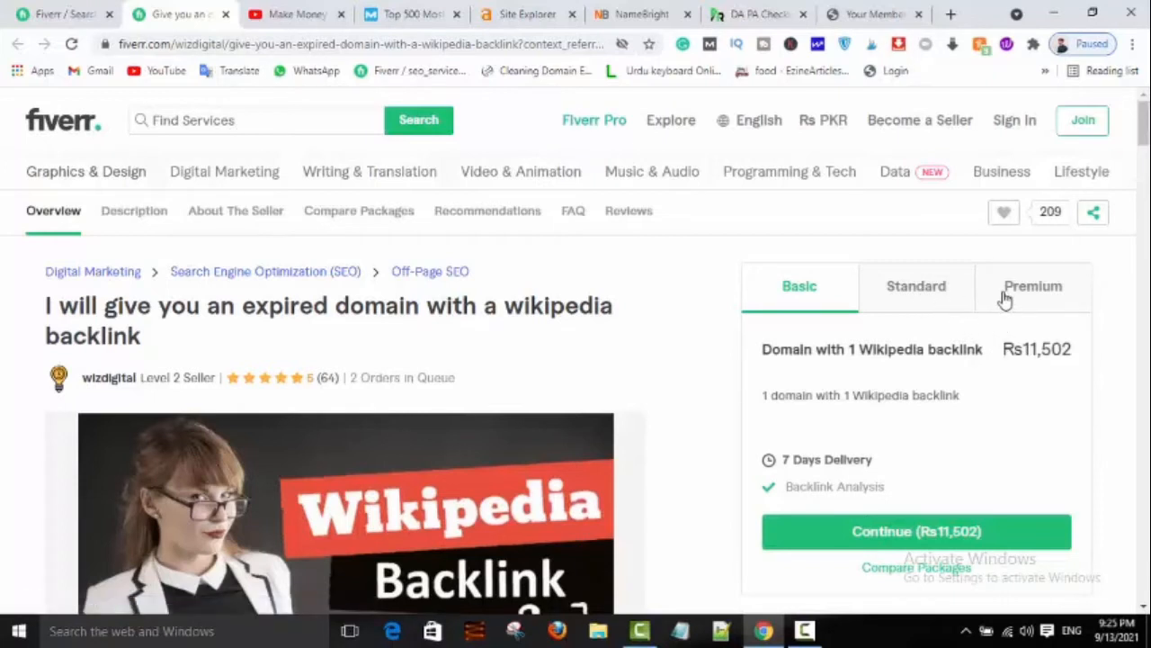
pyautogui.tripleClick(872, 395)
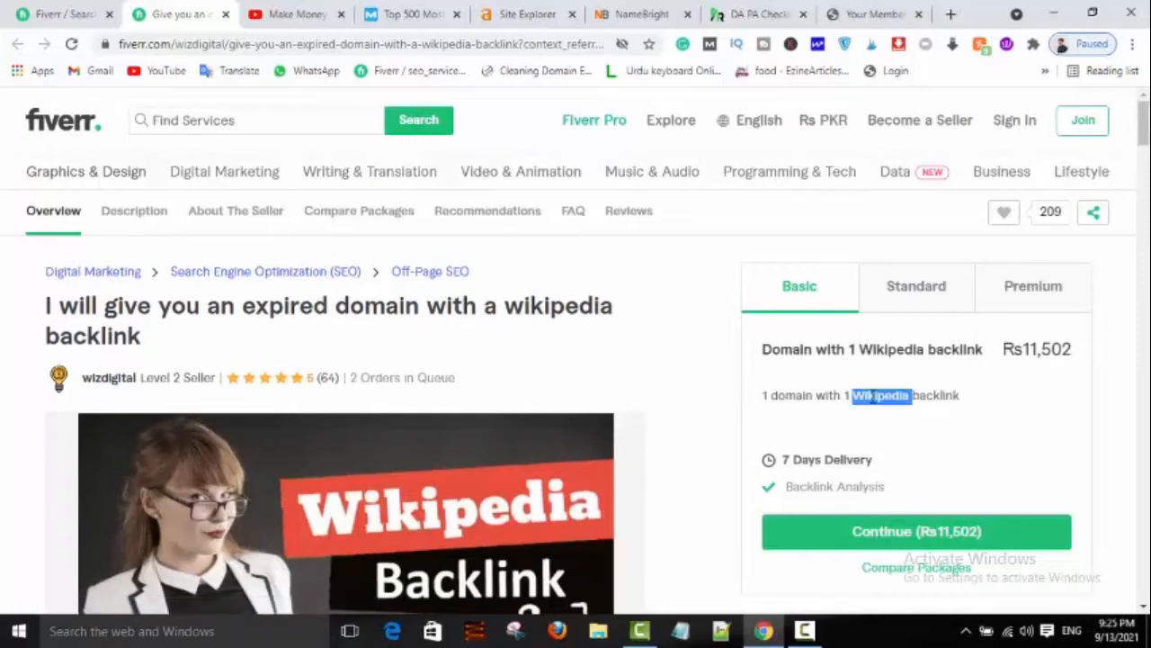
pyautogui.click(872, 396)
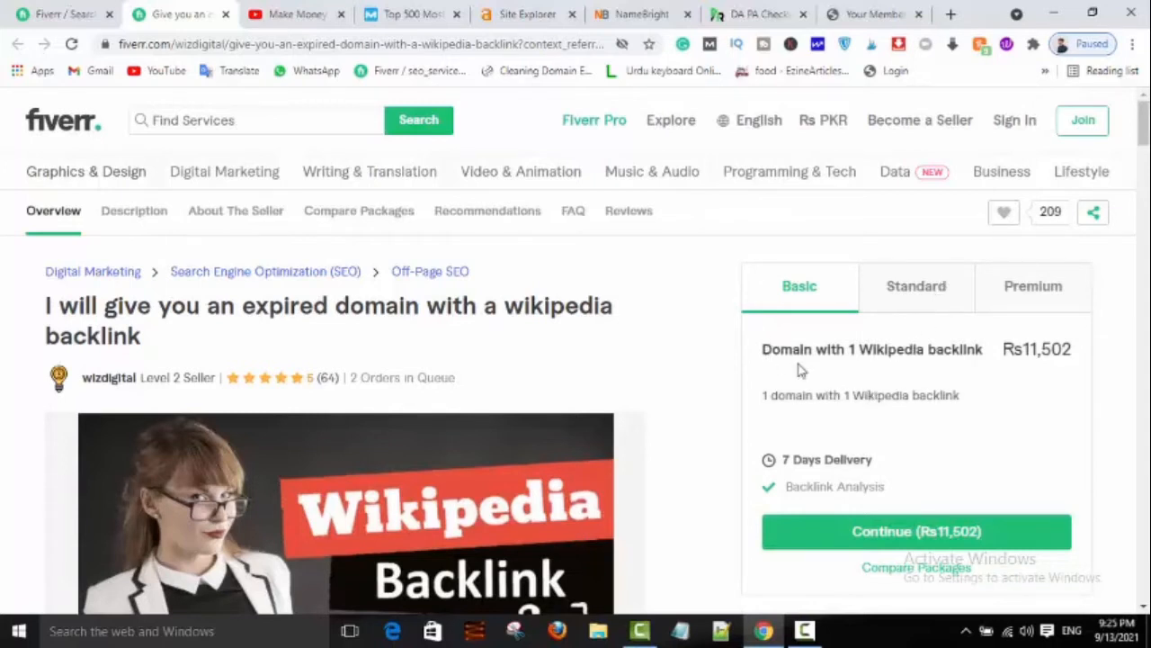
pyautogui.moveTo(771, 363); pyautogui.dragTo(846, 396)
pyautogui.click(846, 395)
pyautogui.tripleClick(1048, 356)
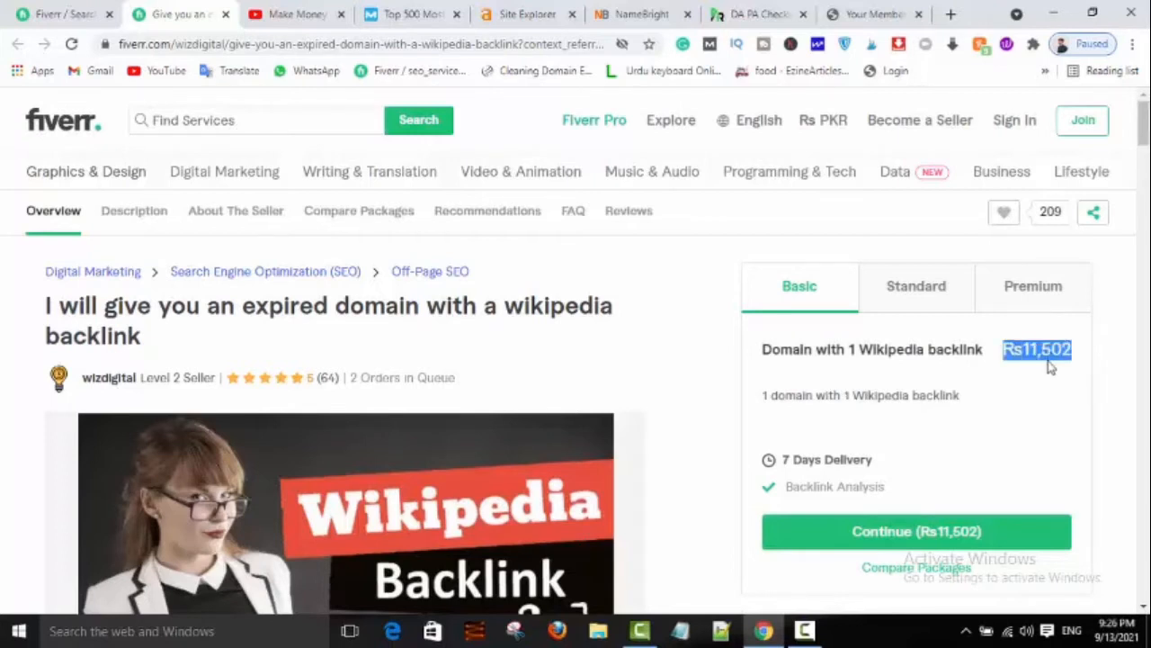
# Step: Compare the contents and prices of the gig's Standard and Premium packages
pyautogui.click(932, 299)
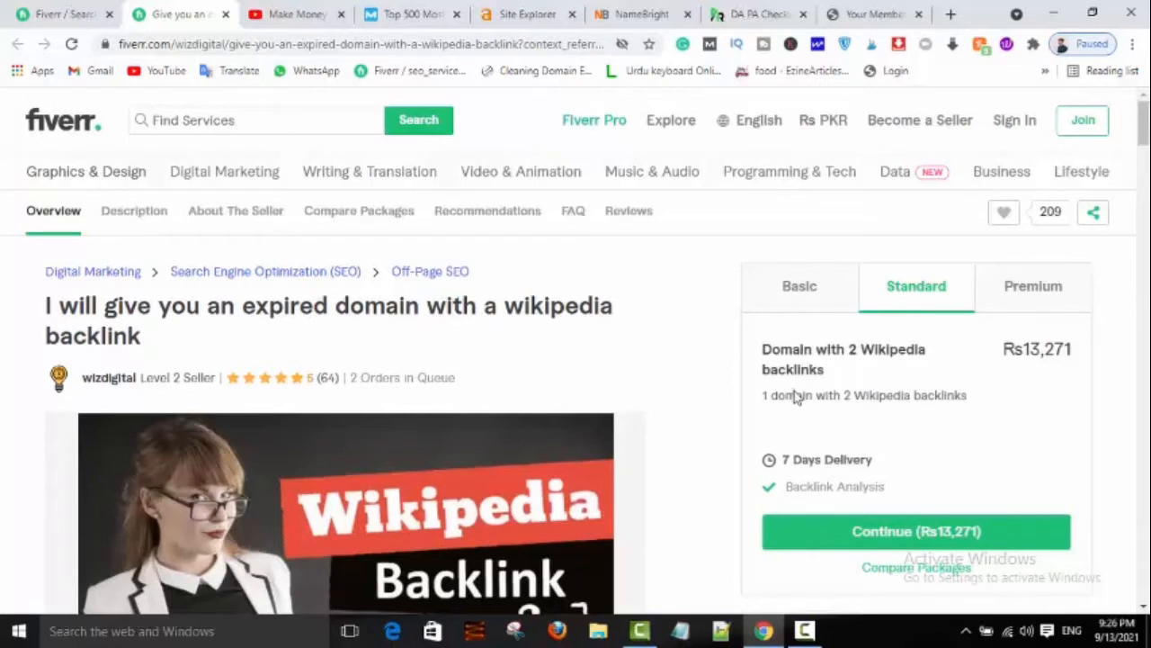
pyautogui.click(1035, 286)
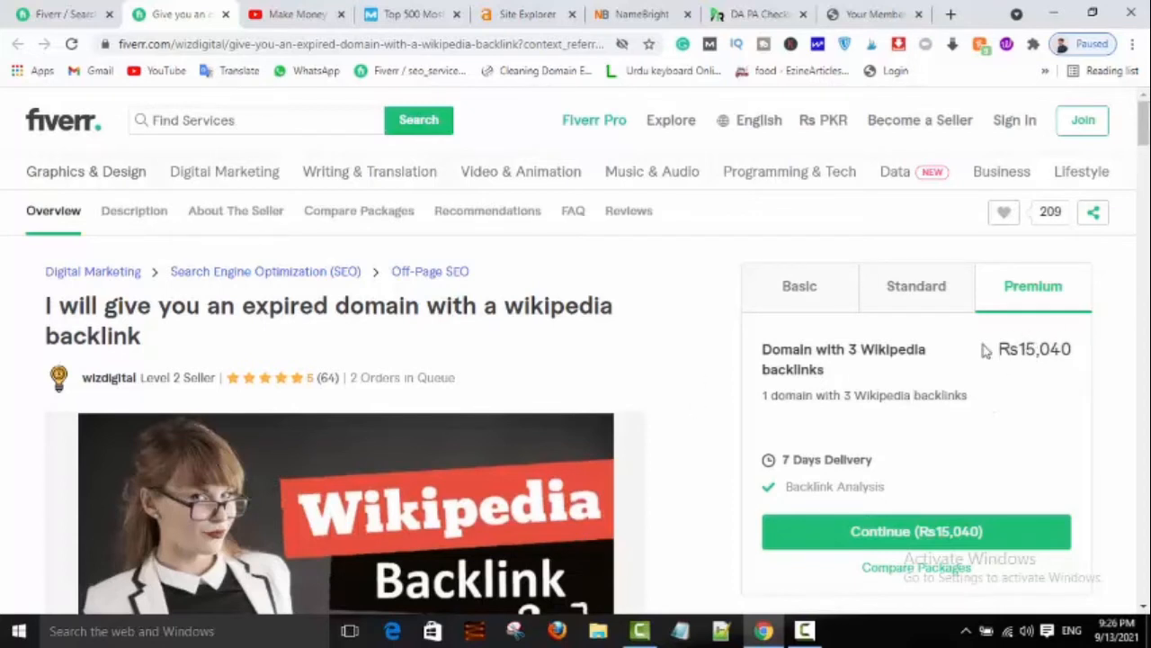
pyautogui.doubleClick(785, 396)
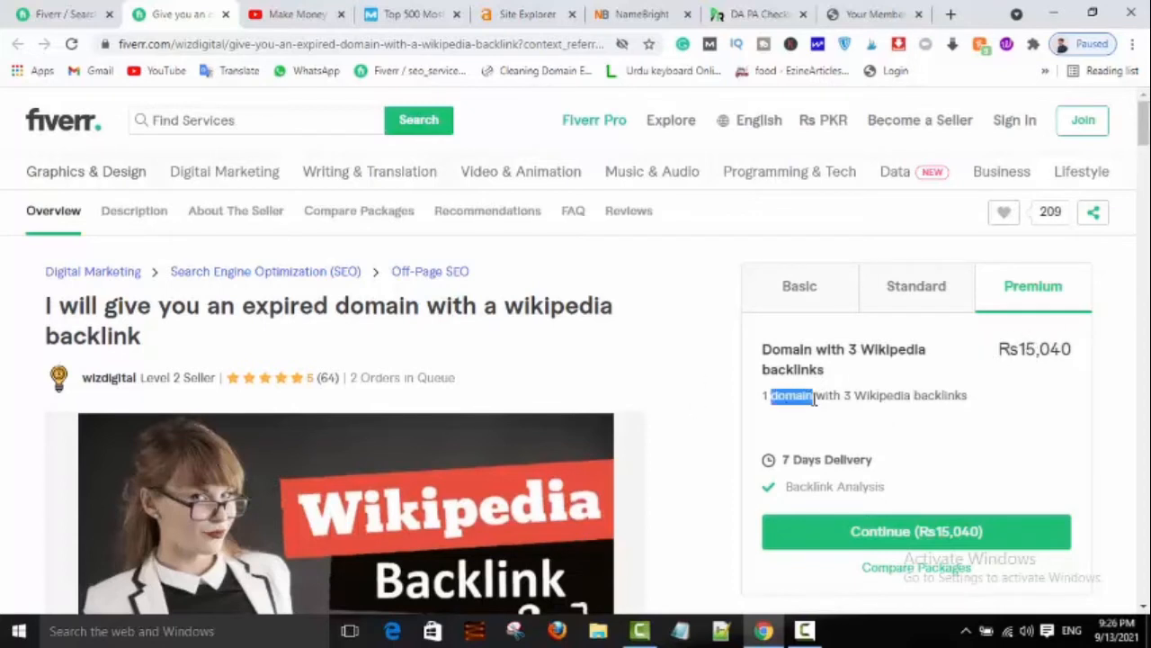
pyautogui.doubleClick(866, 393)
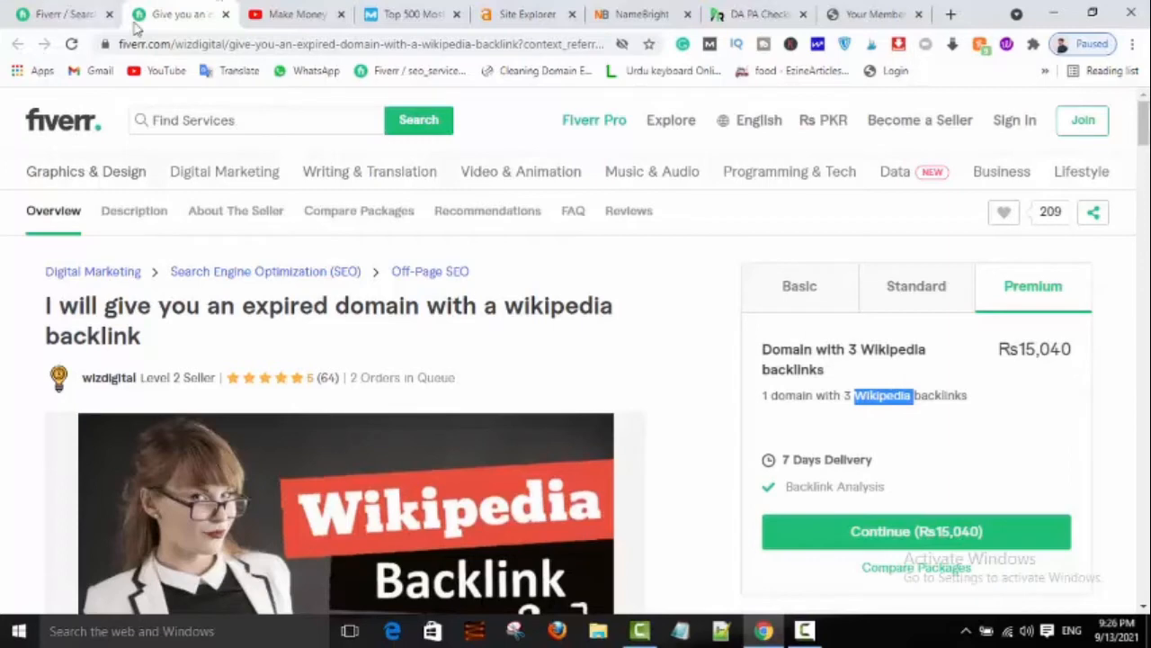
# Step: View the Make Money Support YouTube channel and browse Moz's Top 500 list for root domains with high Domain Authority
pyautogui.click(301, 12)
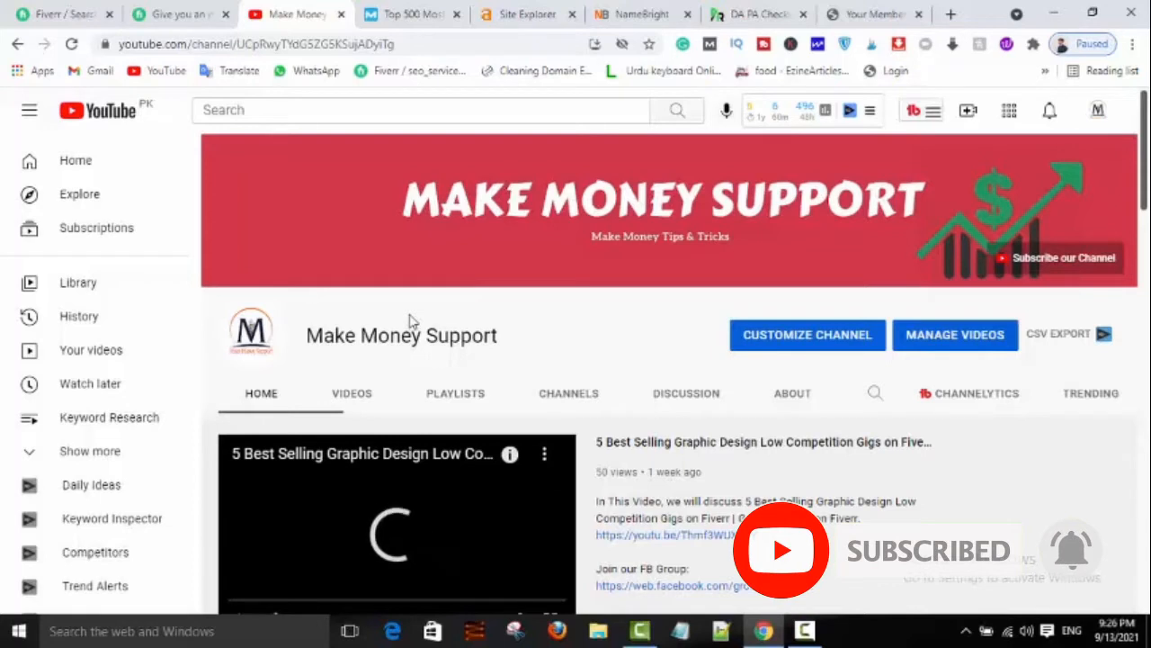
pyautogui.click(410, 11)
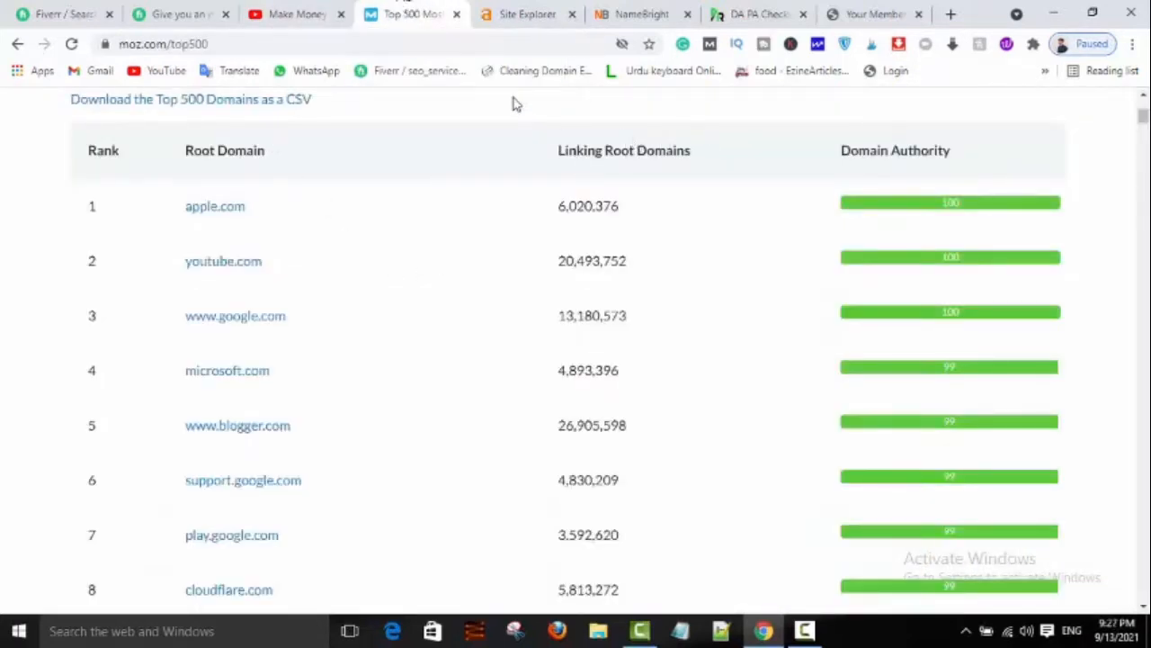
pyautogui.click(475, 41)
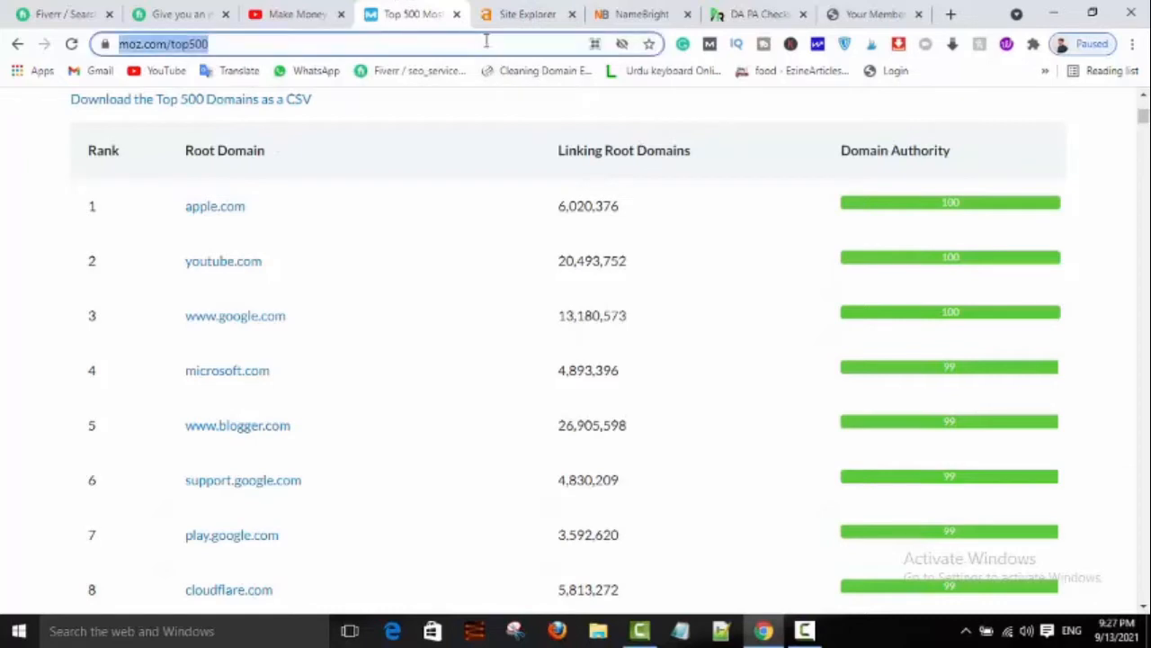
pyautogui.click(889, 153)
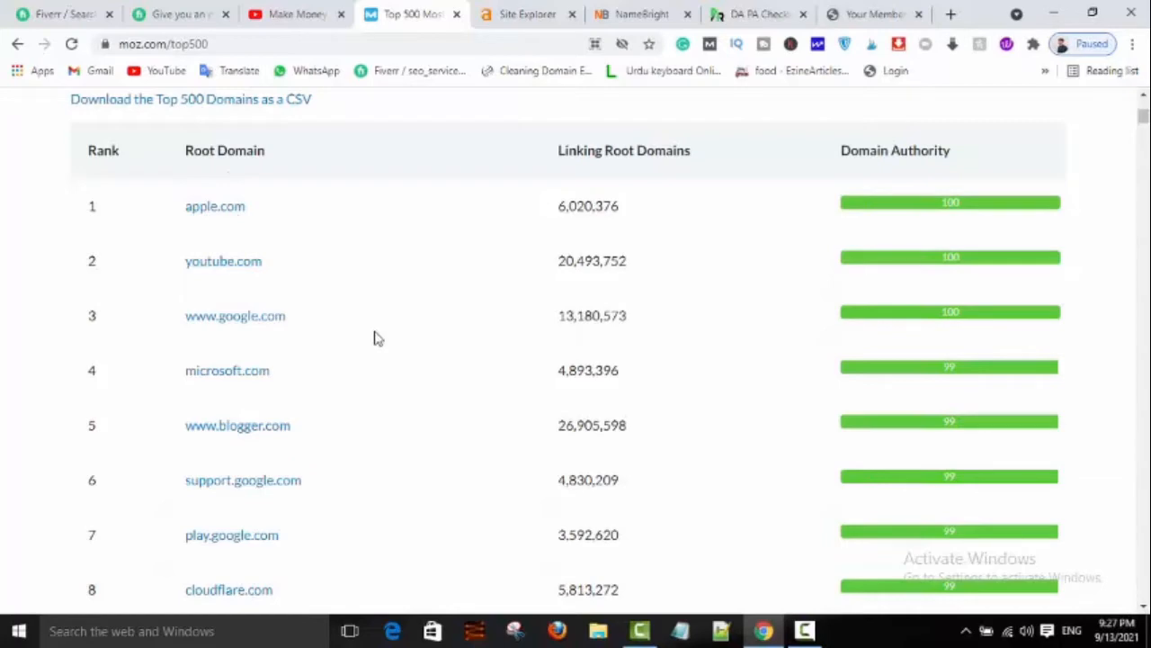
pyautogui.scroll(-20, 1140, 435)
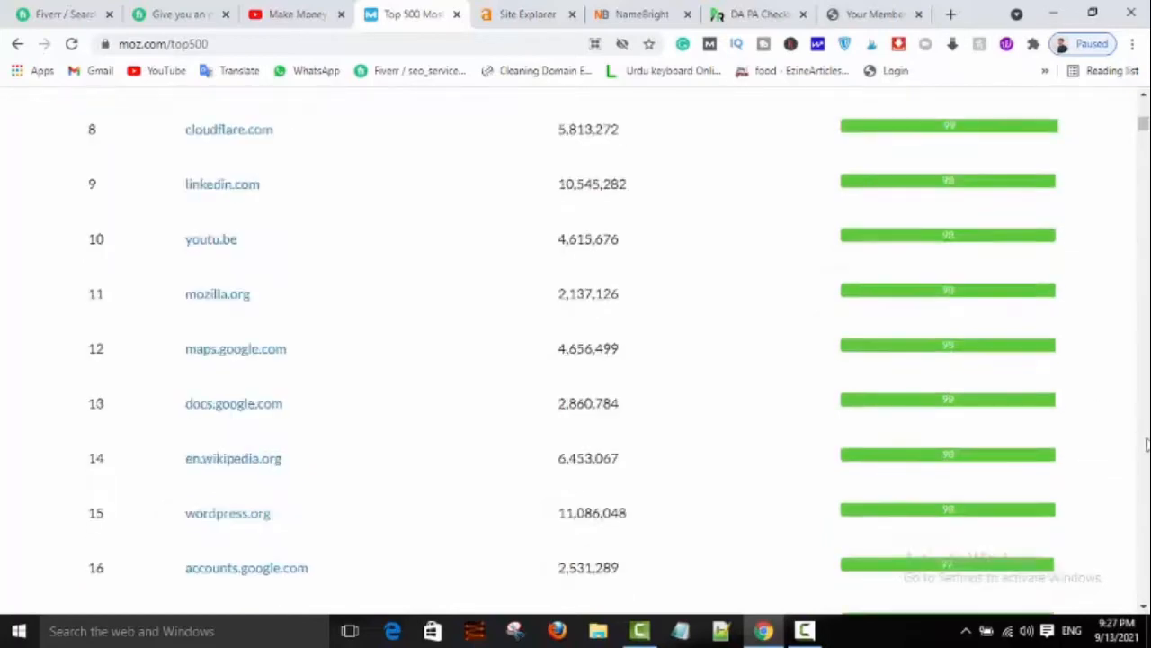
pyautogui.scroll(-10, 1142, 445)
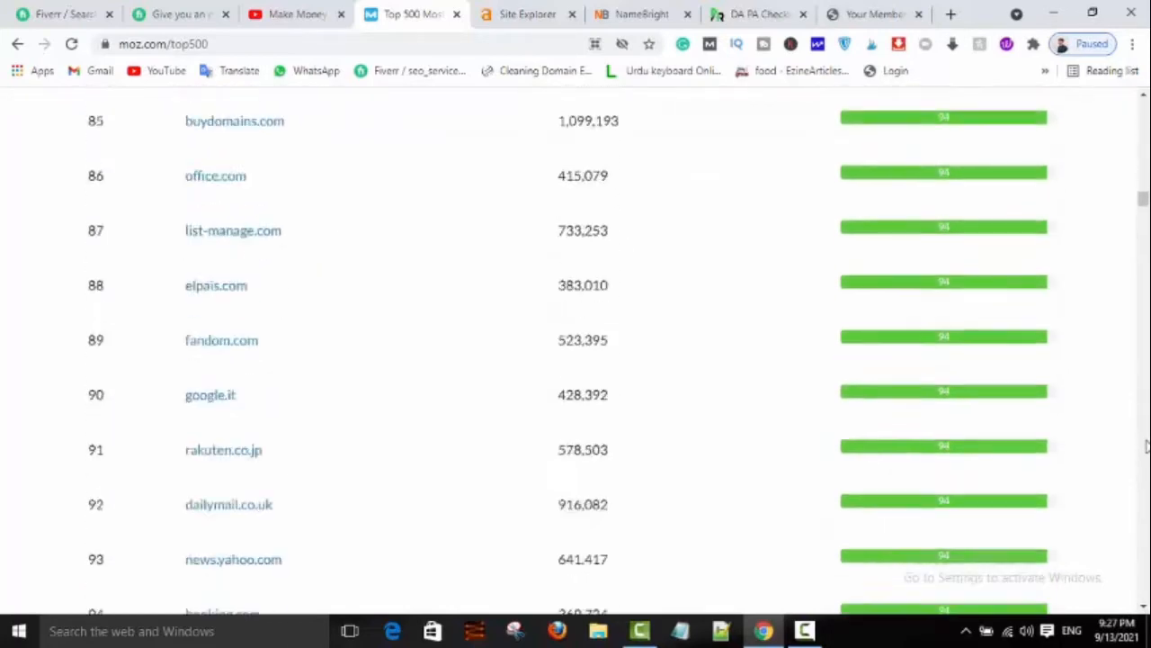
pyautogui.scroll(6, 1108, 452)
pyautogui.scroll(20, 1099, 454)
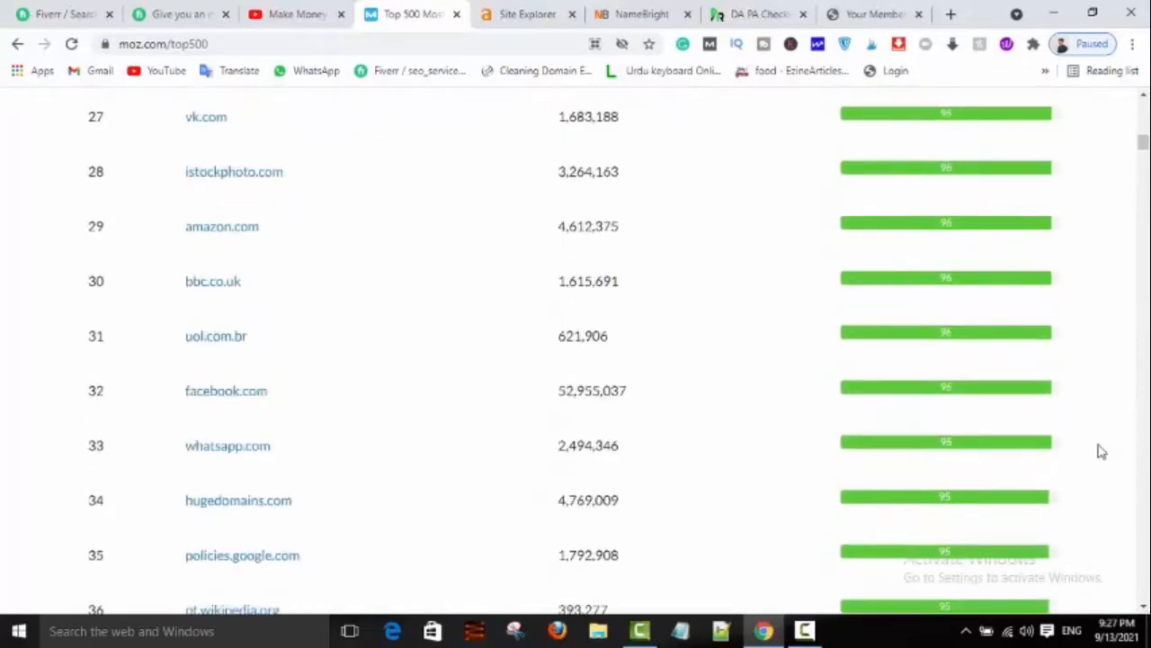
pyautogui.scroll(-10, 1085, 493)
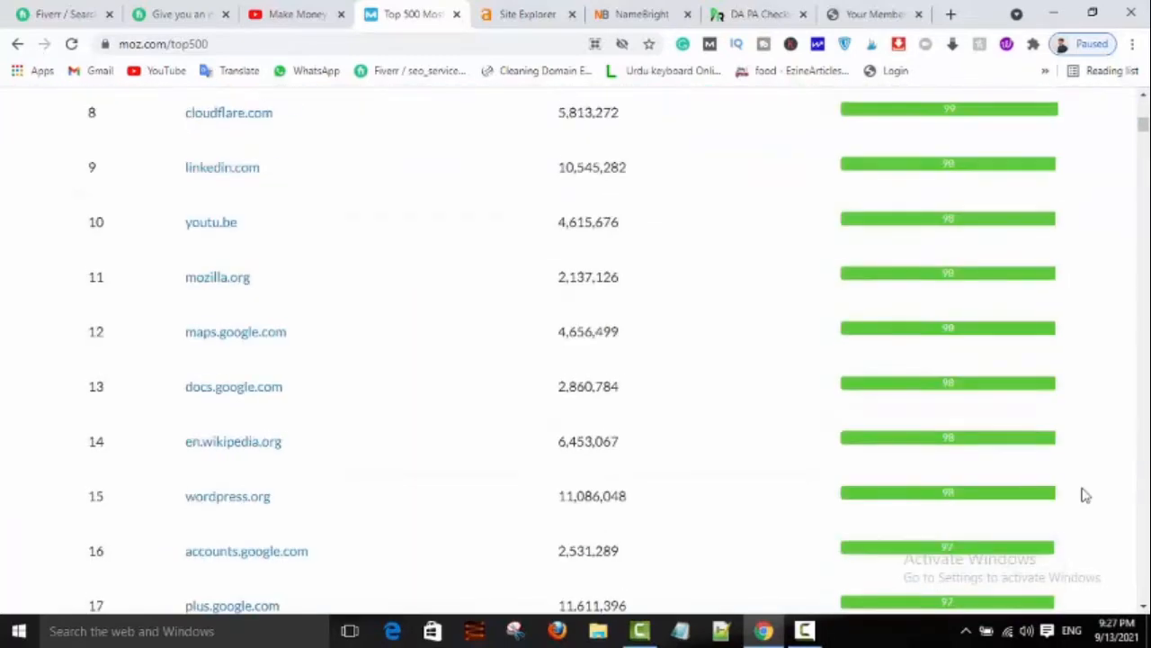
pyautogui.scroll(4, 1098, 457)
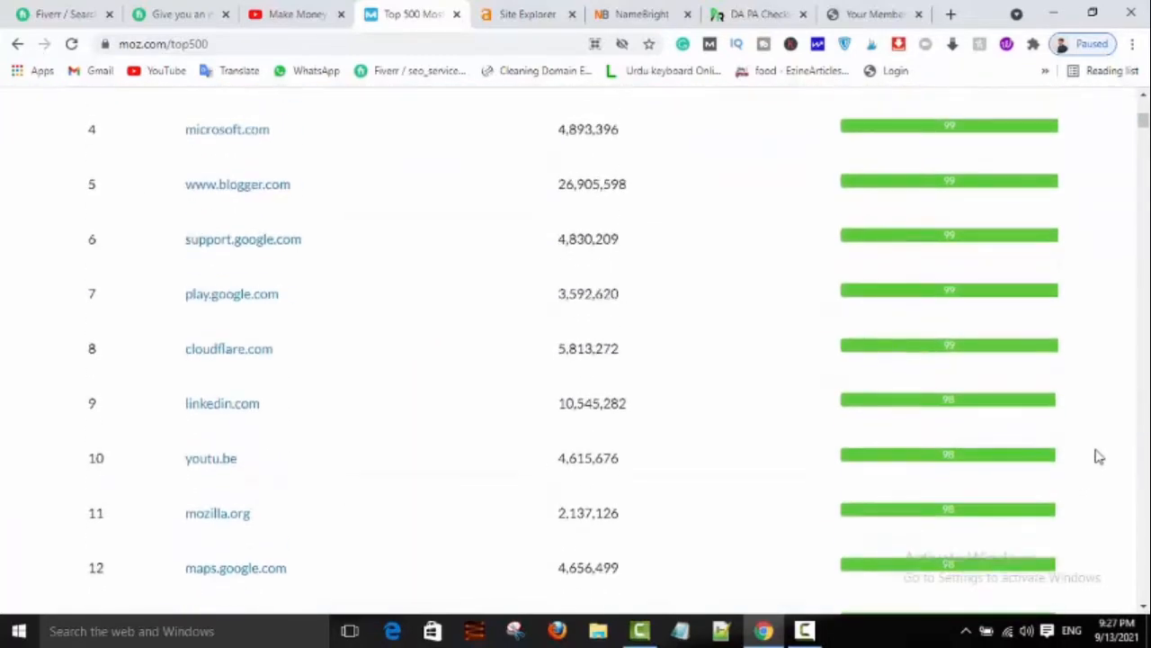
pyautogui.scroll(3, 1099, 457)
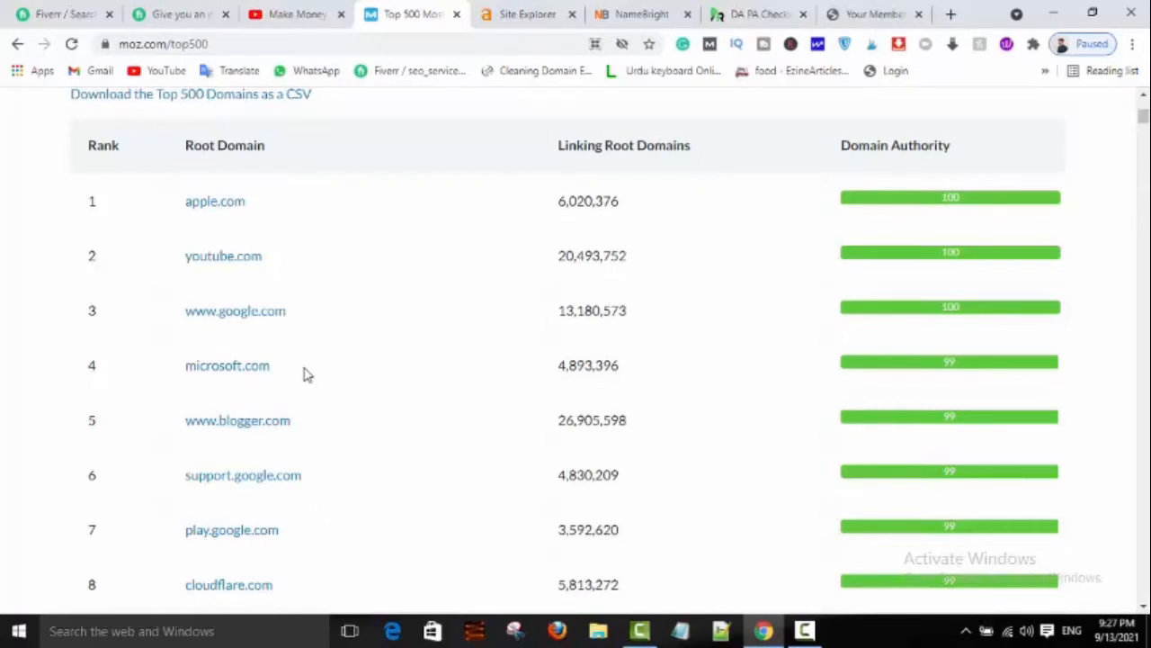
pyautogui.tripleClick(312, 421)
pyautogui.hotkey('ctrl', 'c')
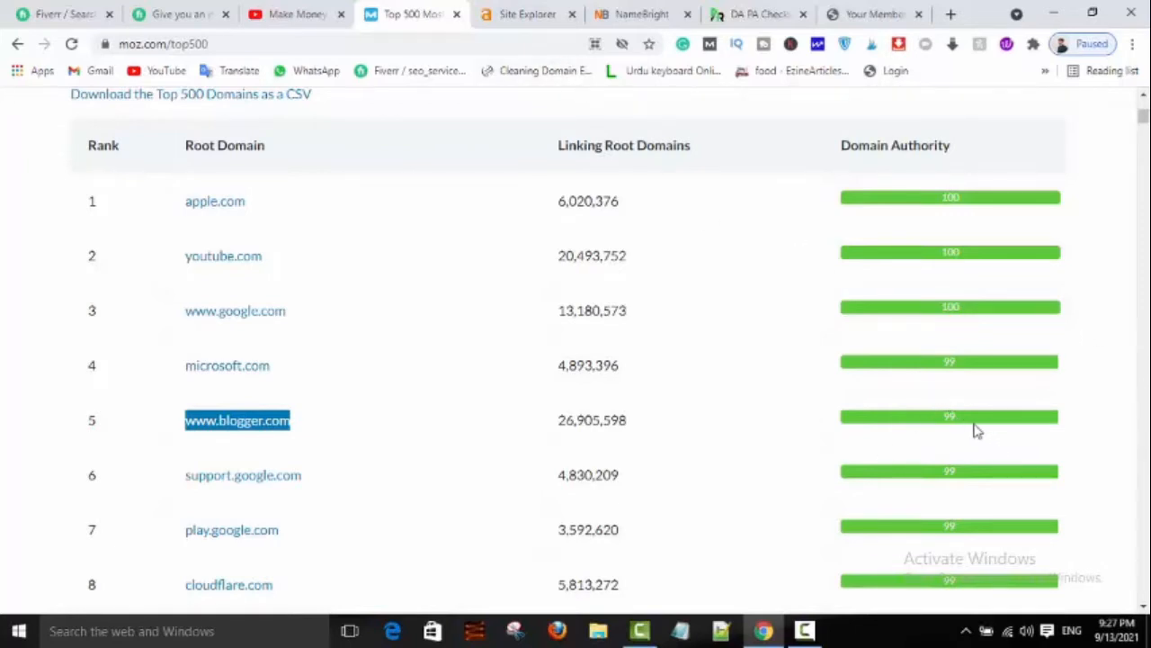
pyautogui.click(508, 11)
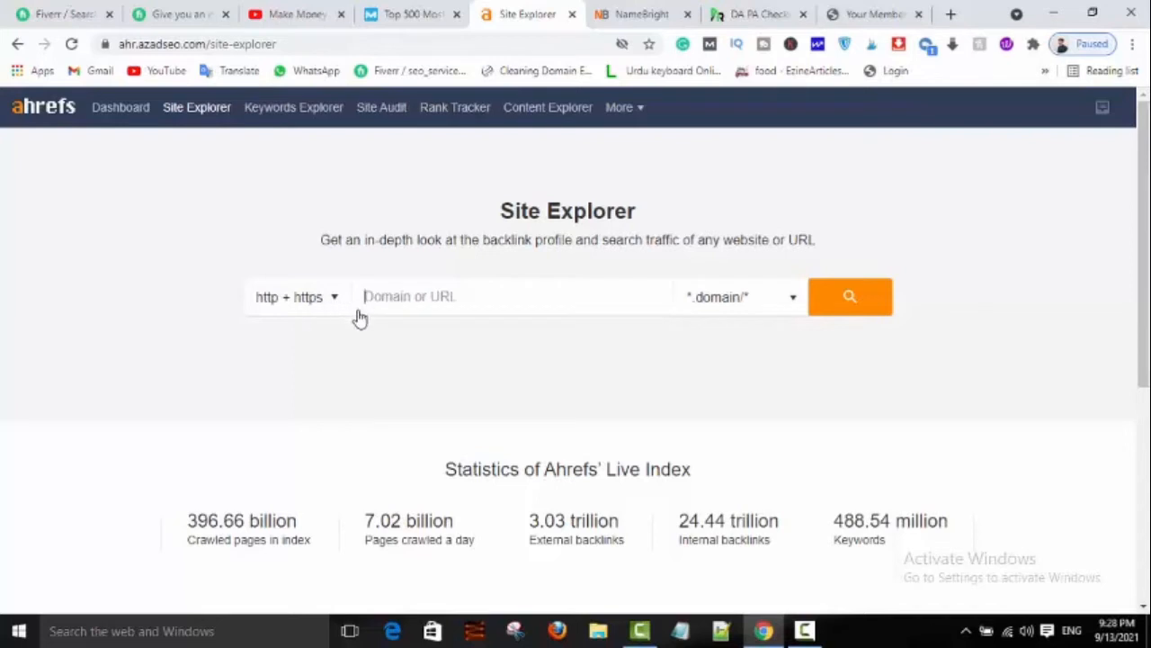
pyautogui.hotkey('ctrl', 'v')
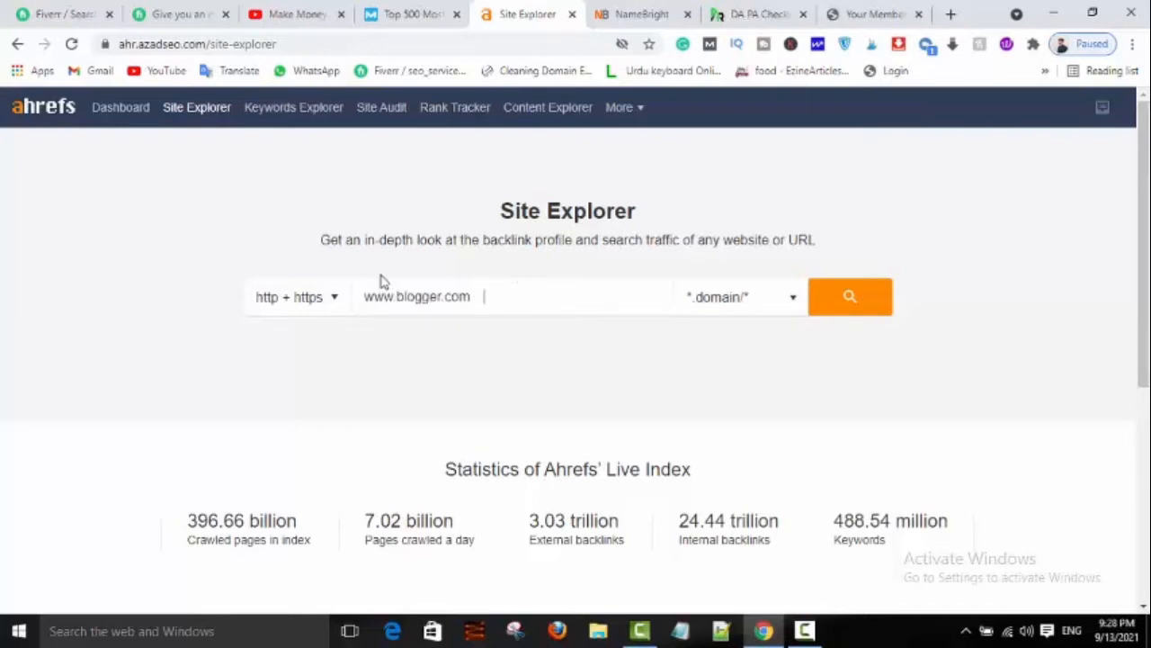
pyautogui.click(884, 306)
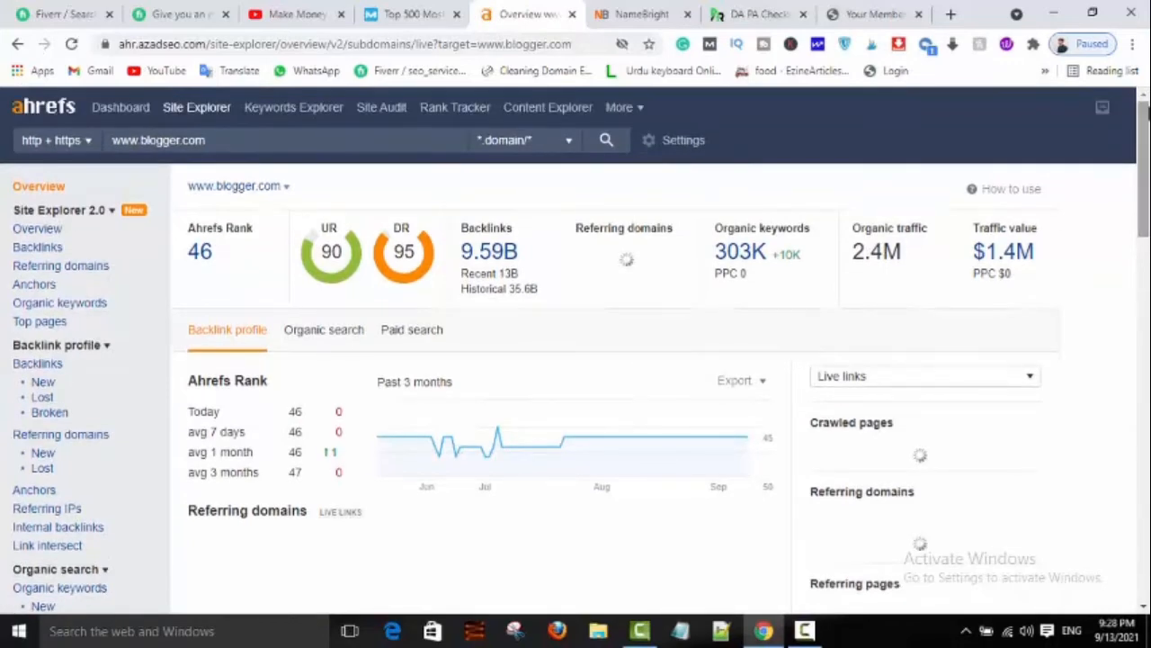
pyautogui.moveTo(1143, 171); pyautogui.dragTo(1142, 335)
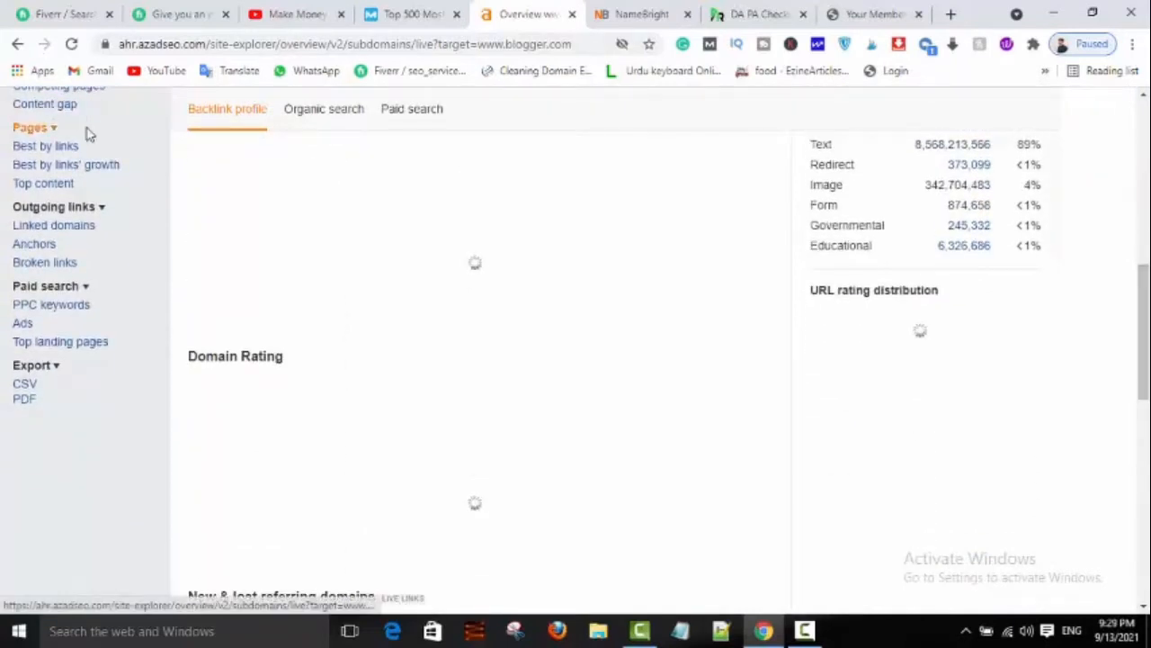
pyautogui.click(70, 228)
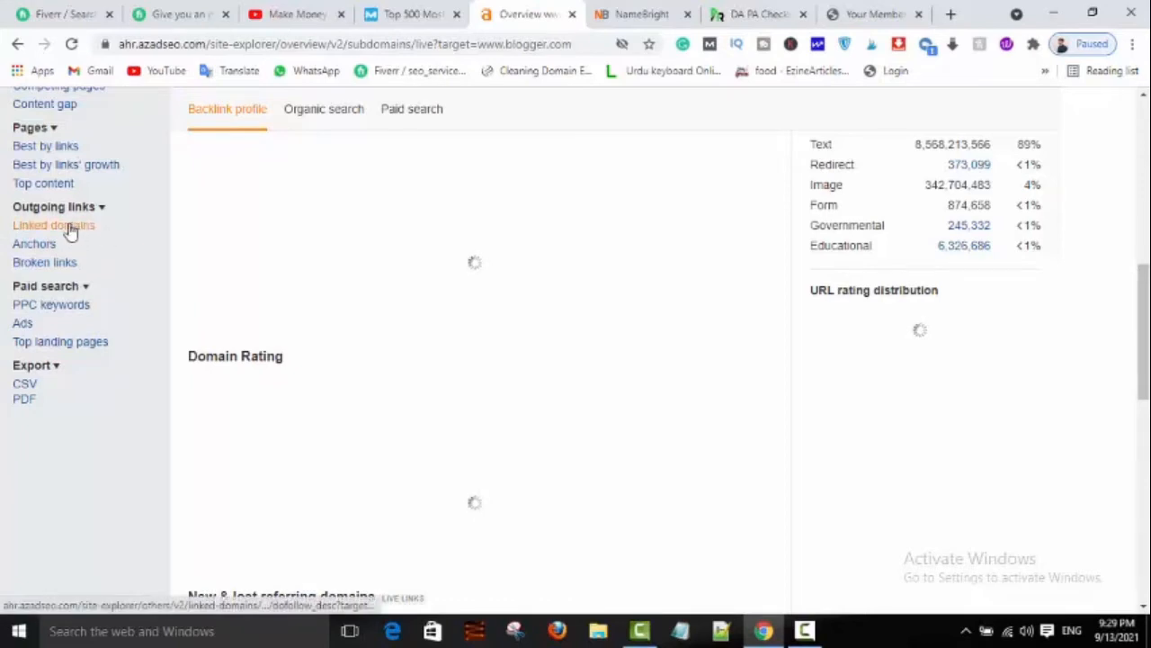
pyautogui.click(70, 228)
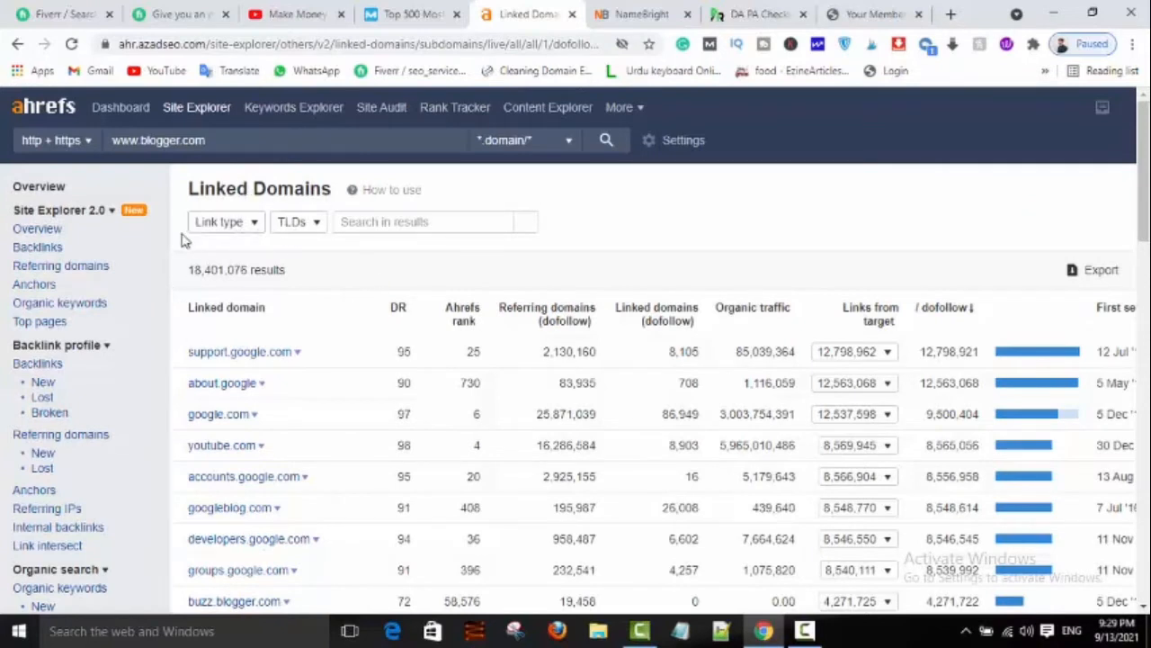
pyautogui.moveTo(239, 274); pyautogui.dragTo(196, 257)
pyautogui.click(221, 259)
# Step: Filter the linked domains to Dofollow links and the net TLD
pyautogui.click(243, 225)
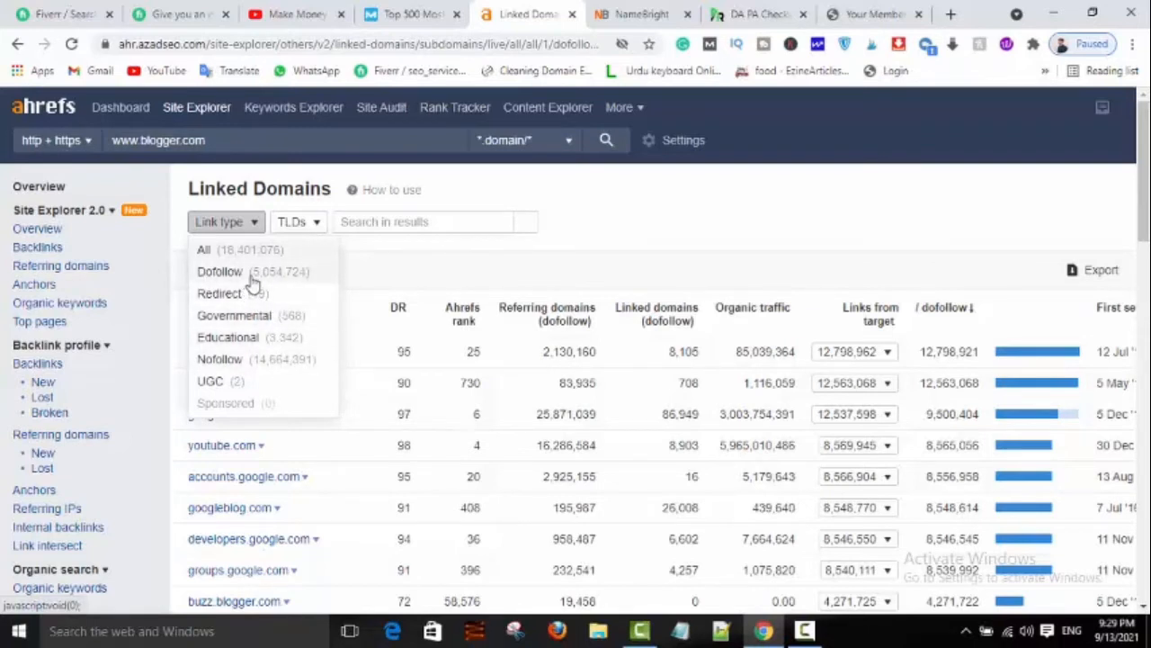
pyautogui.click(235, 274)
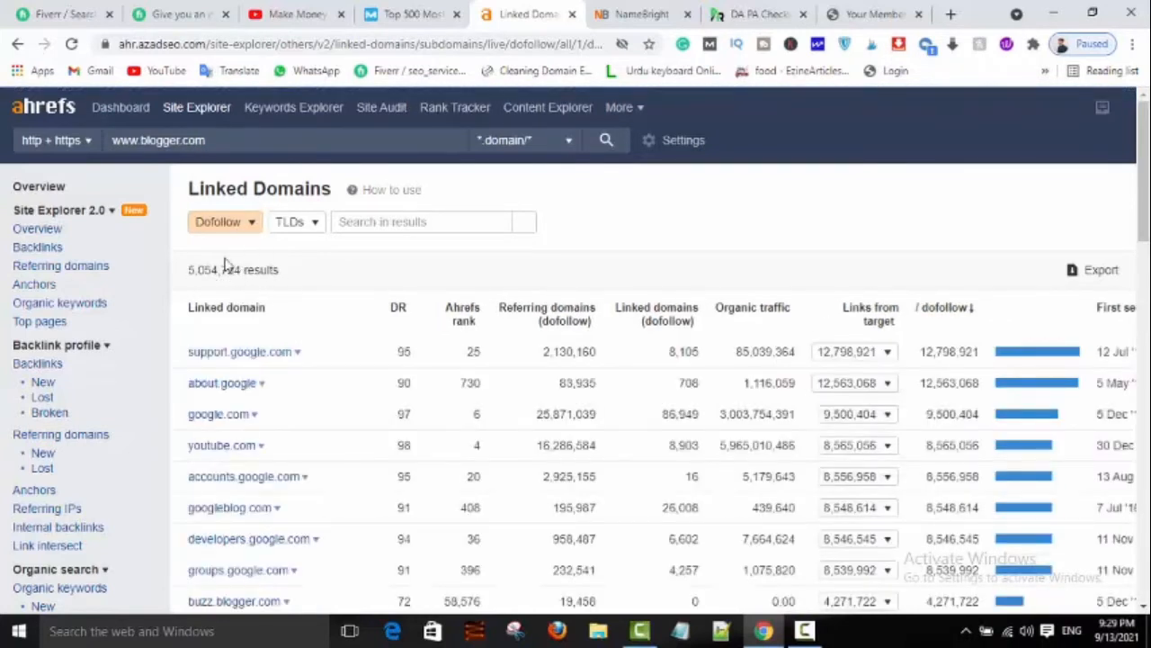
pyautogui.click(293, 230)
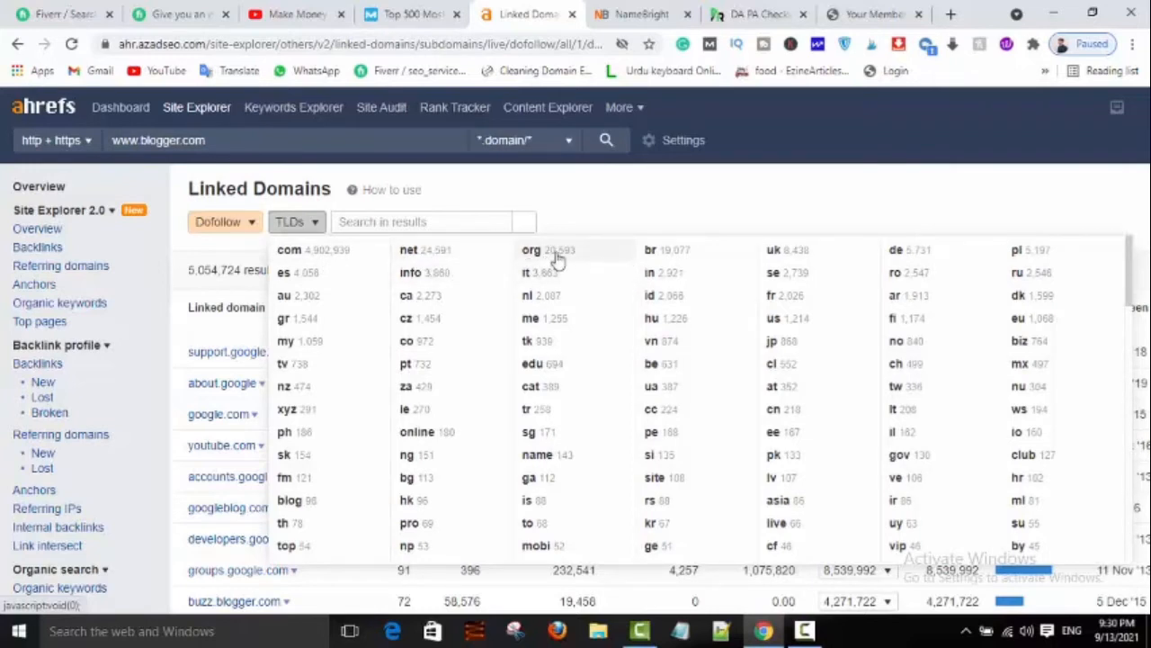
pyautogui.click(437, 260)
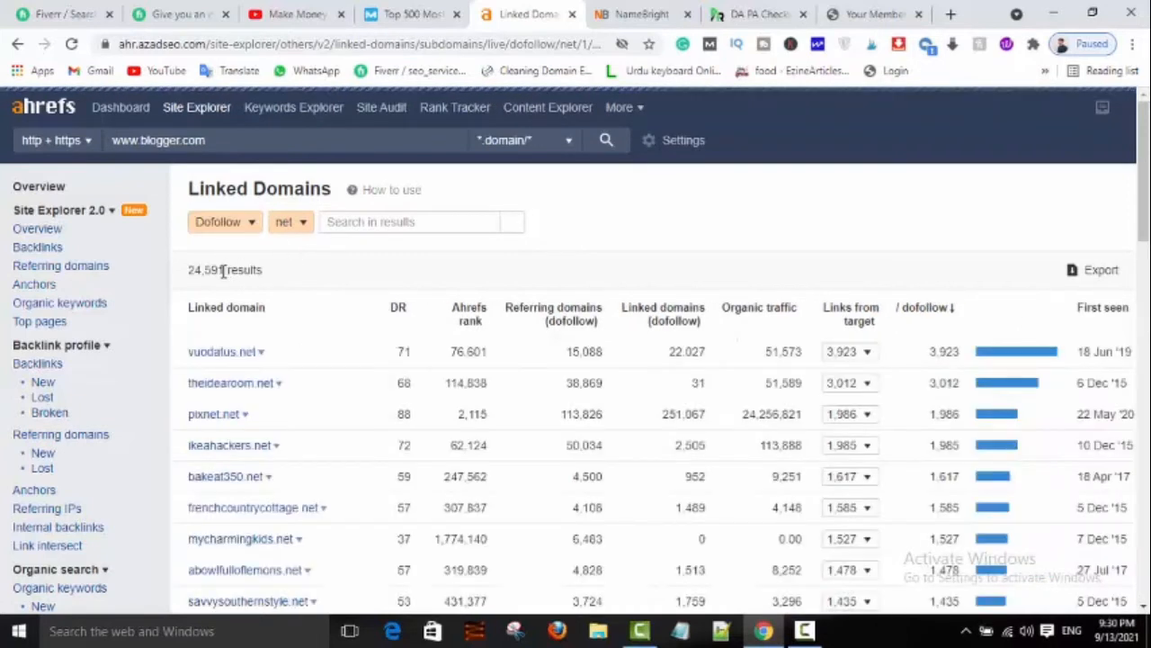
pyautogui.doubleClick(197, 268)
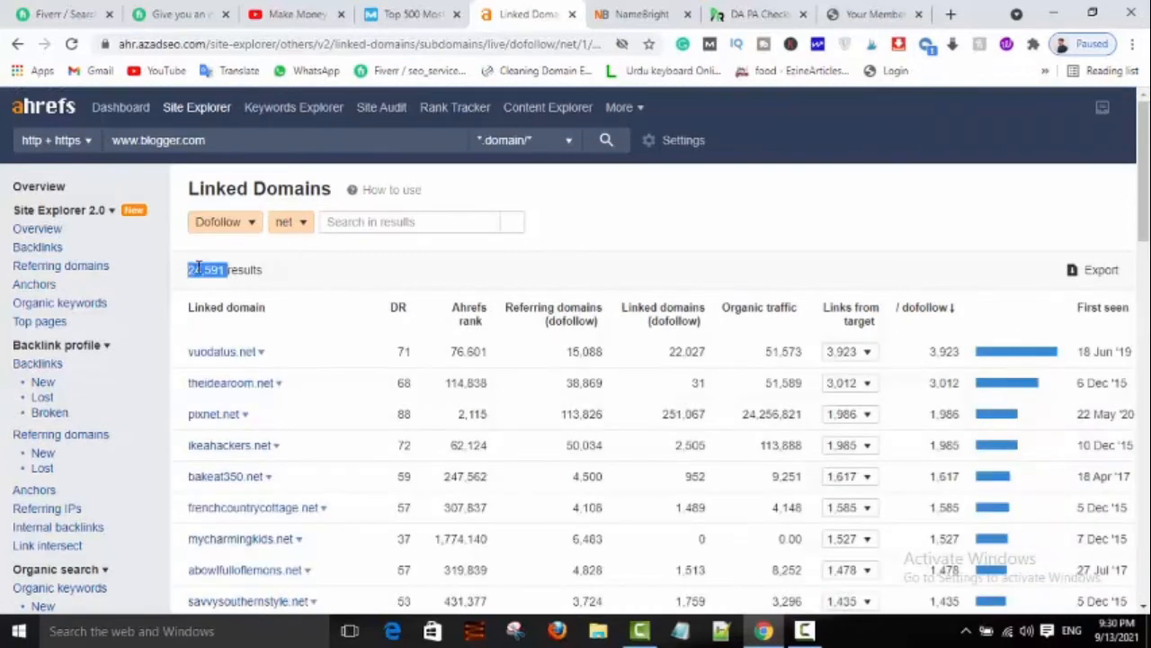
pyautogui.click(234, 274)
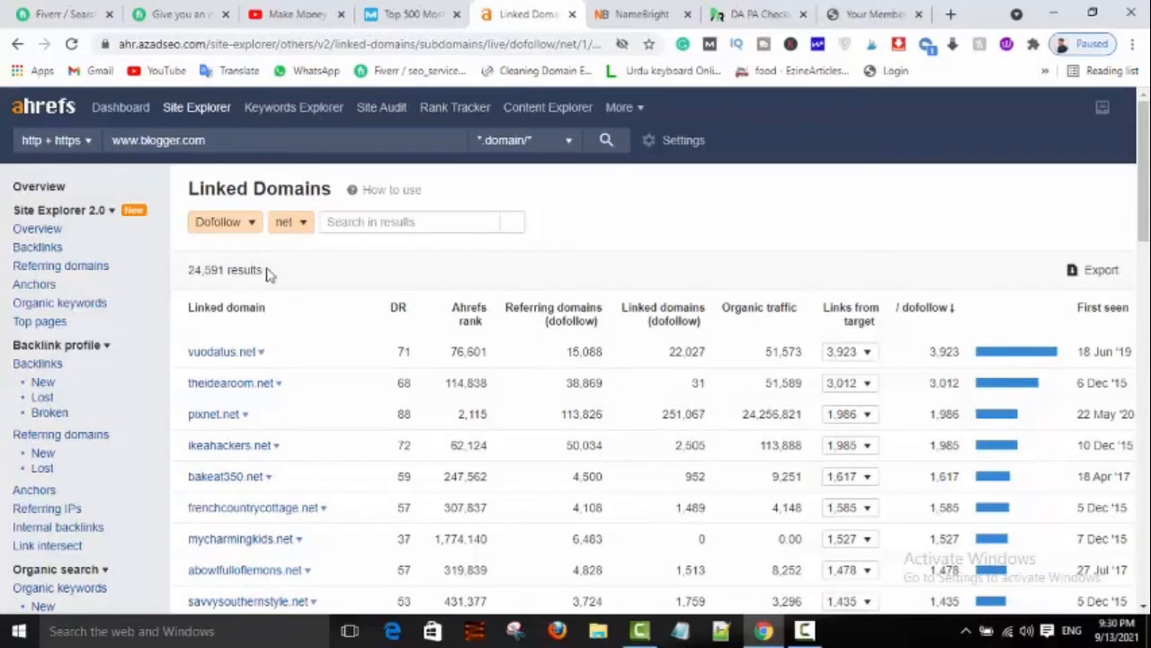
# Step: Export all rows of the filtered linked domains report as a CSV for Microsoft Excel (UTF-16)
pyautogui.click(1101, 270)
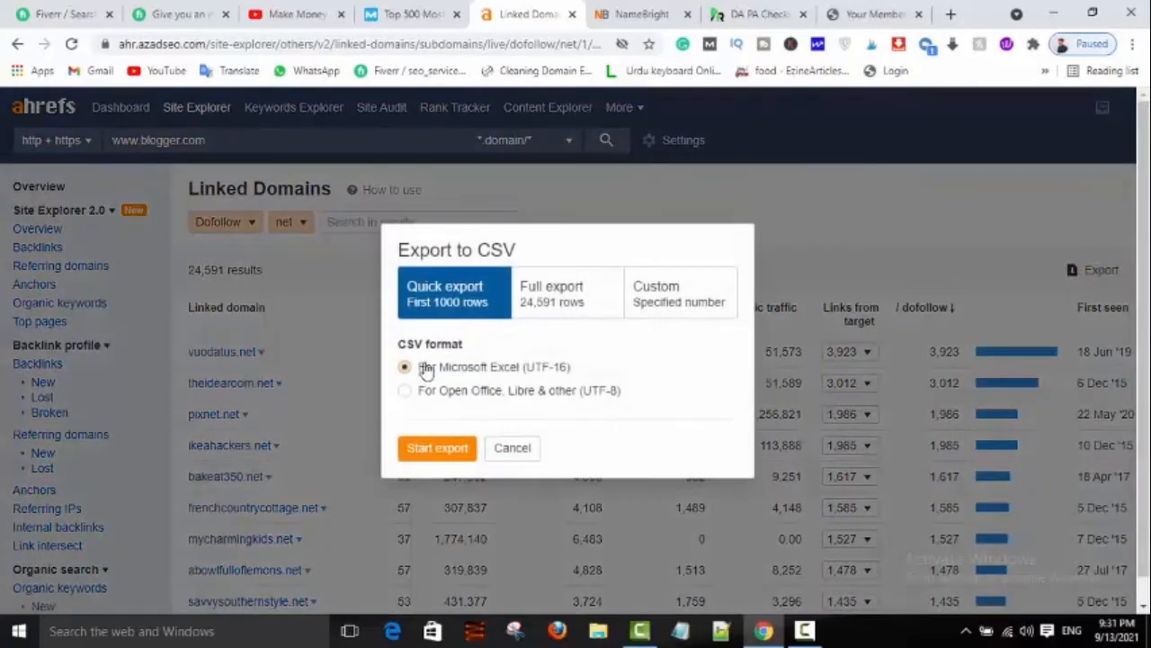
pyautogui.click(546, 310)
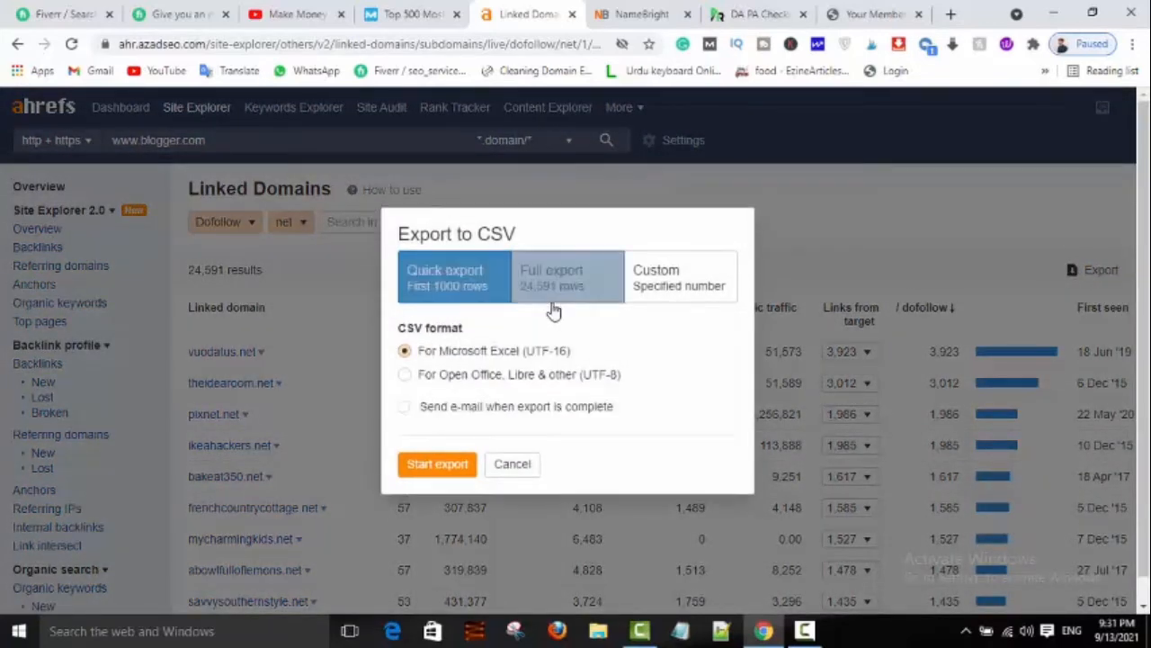
pyautogui.click(437, 464)
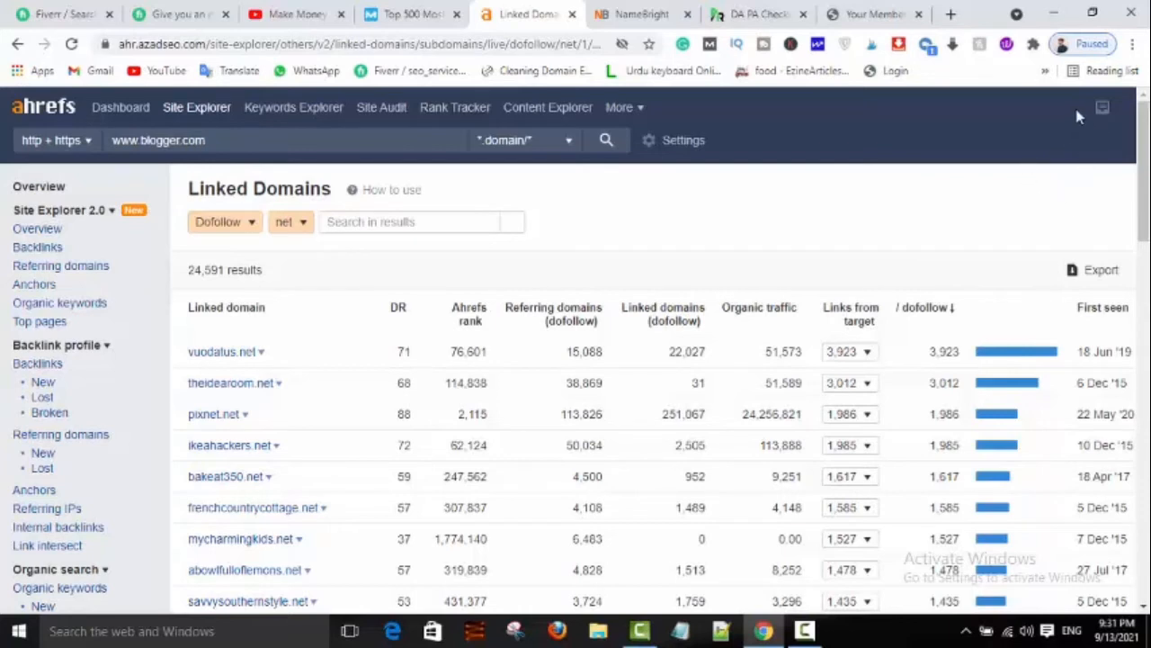
pyautogui.click(1102, 108)
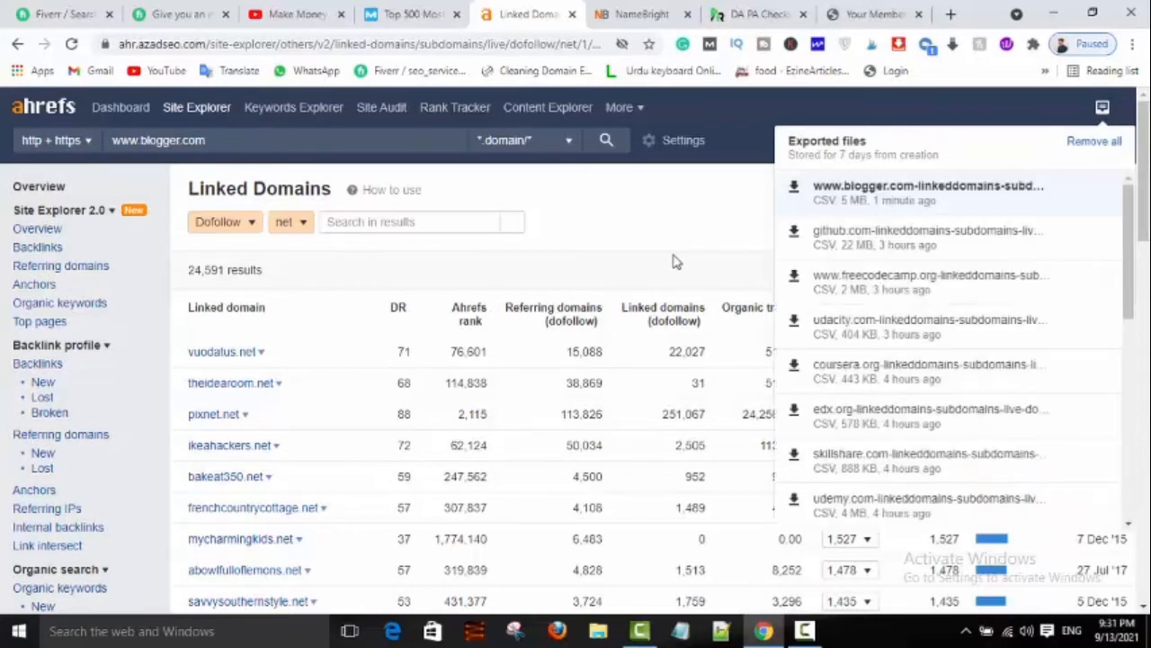
pyautogui.click(877, 205)
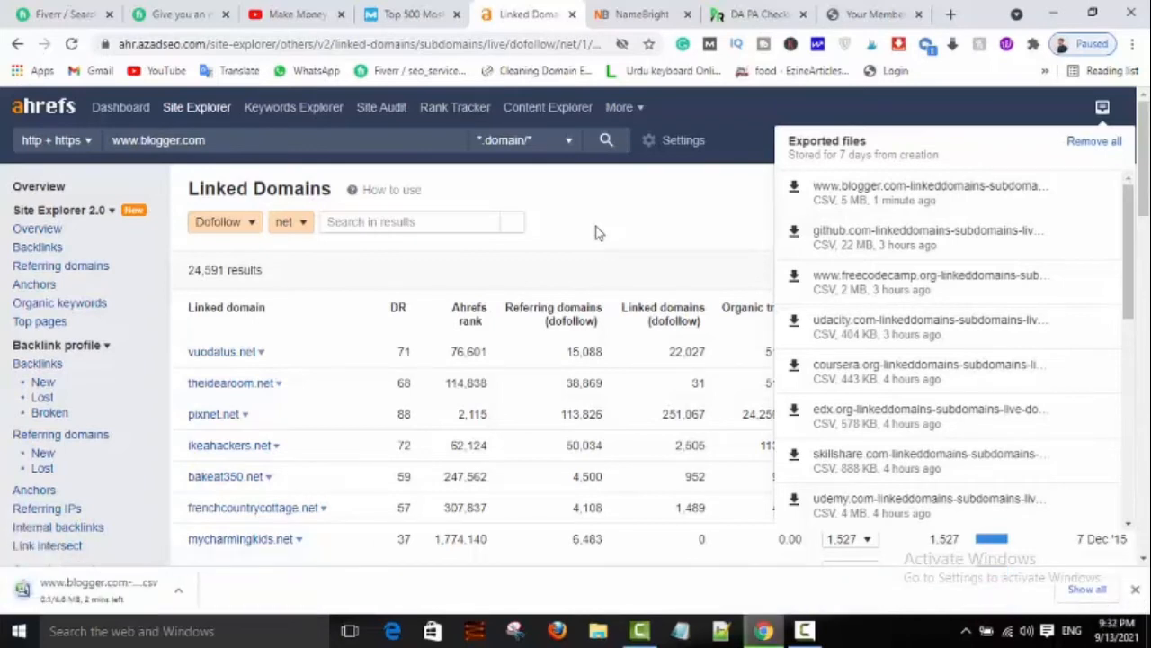
pyautogui.click(594, 232)
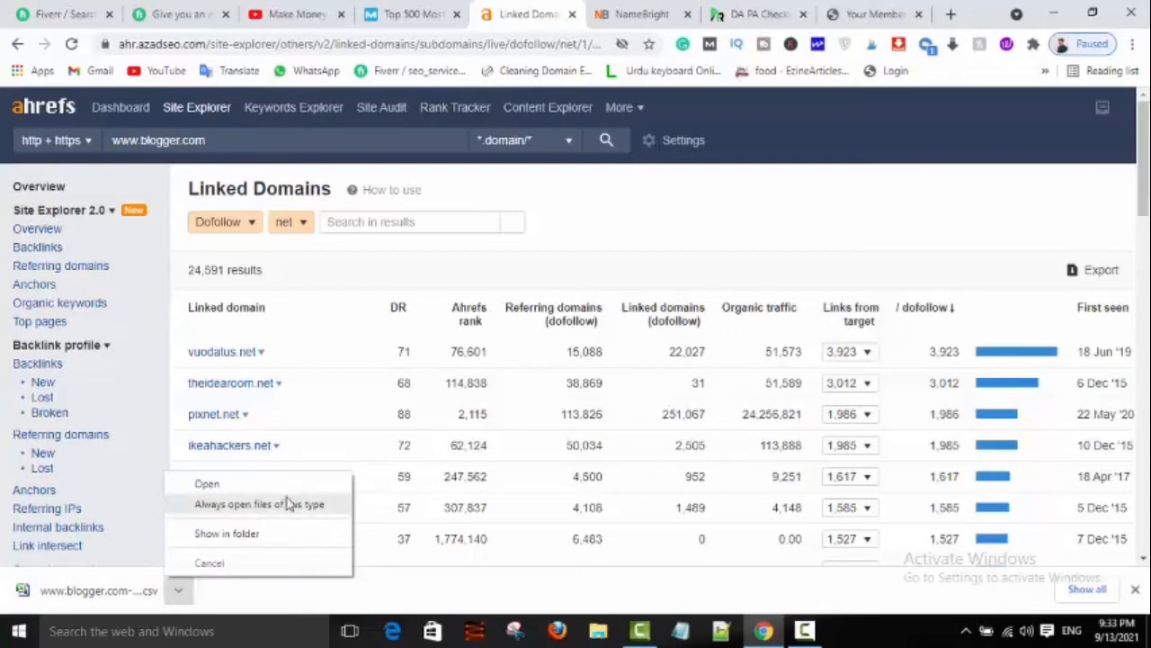
pyautogui.click(241, 482)
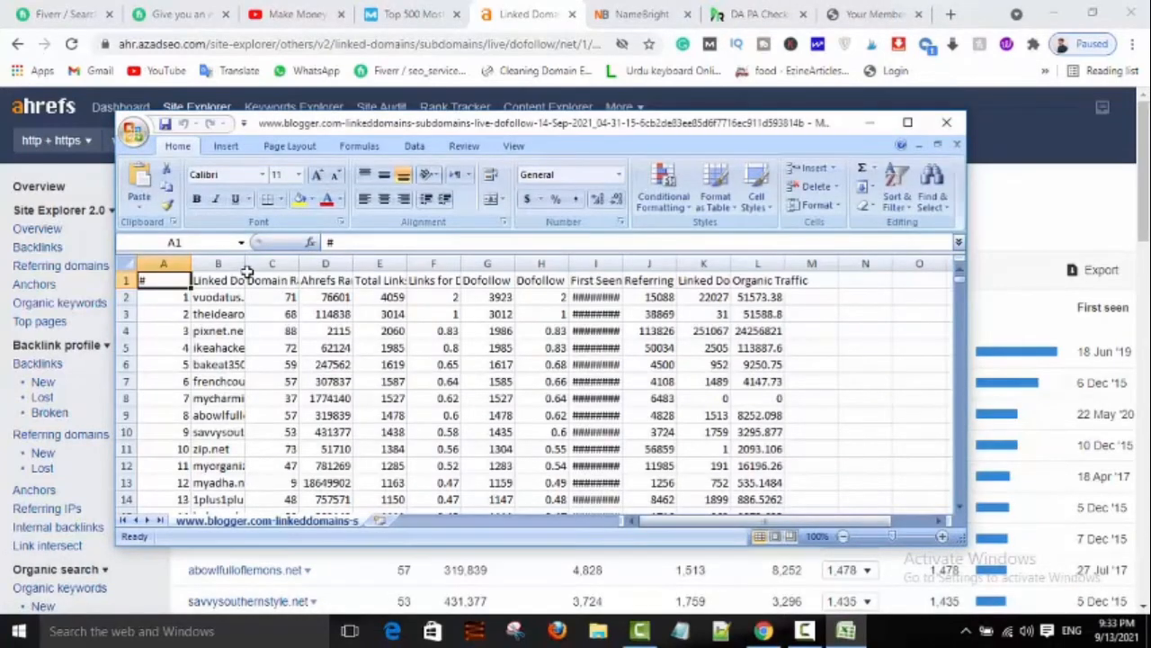
# Step: Widen the Linked Domains column, copy the whole column and paste it into a blank Notepad document
pyautogui.moveTo(245, 261); pyautogui.dragTo(315, 261)
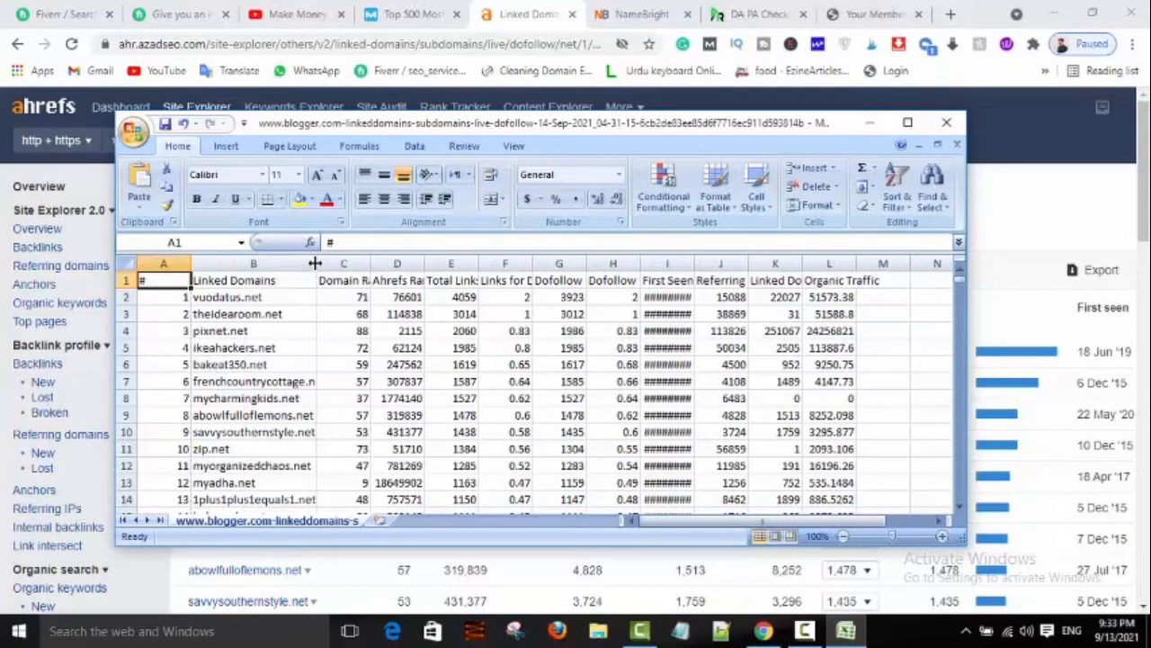
pyautogui.click(256, 262)
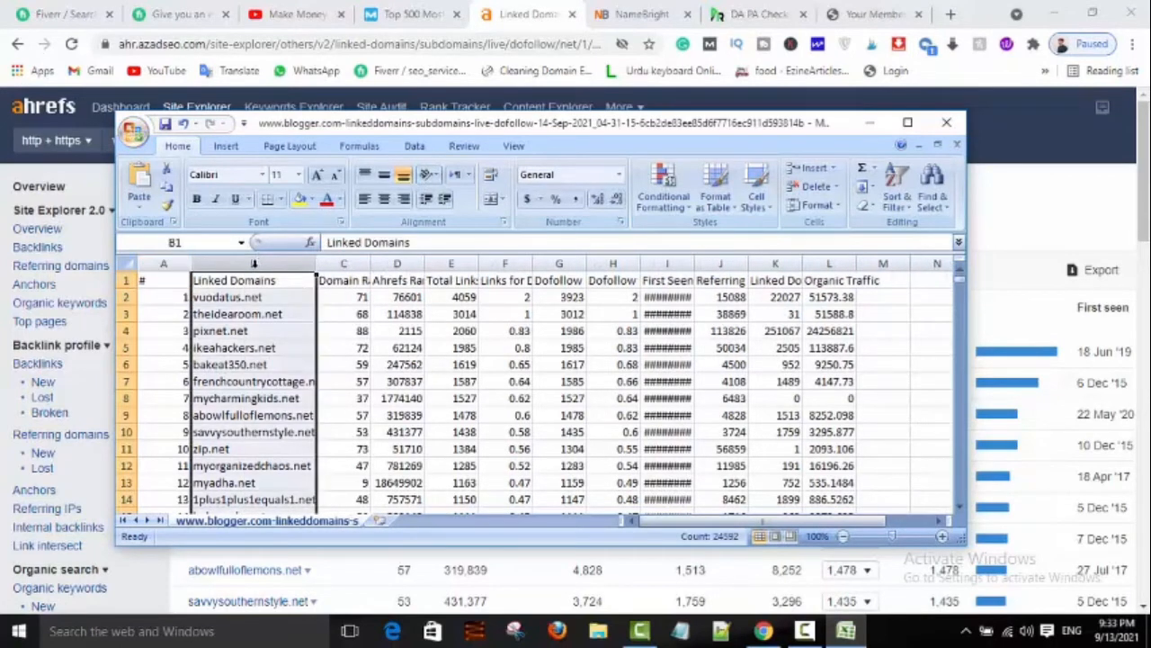
pyautogui.rightClick(280, 272)
pyautogui.click(295, 299)
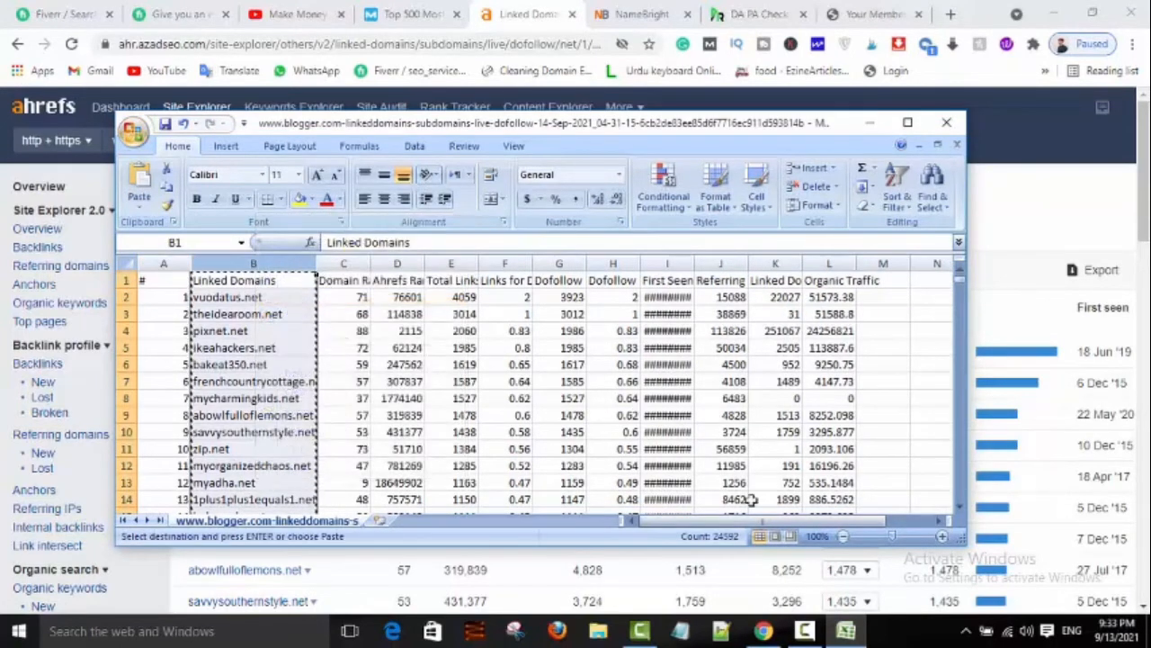
pyautogui.click(681, 631)
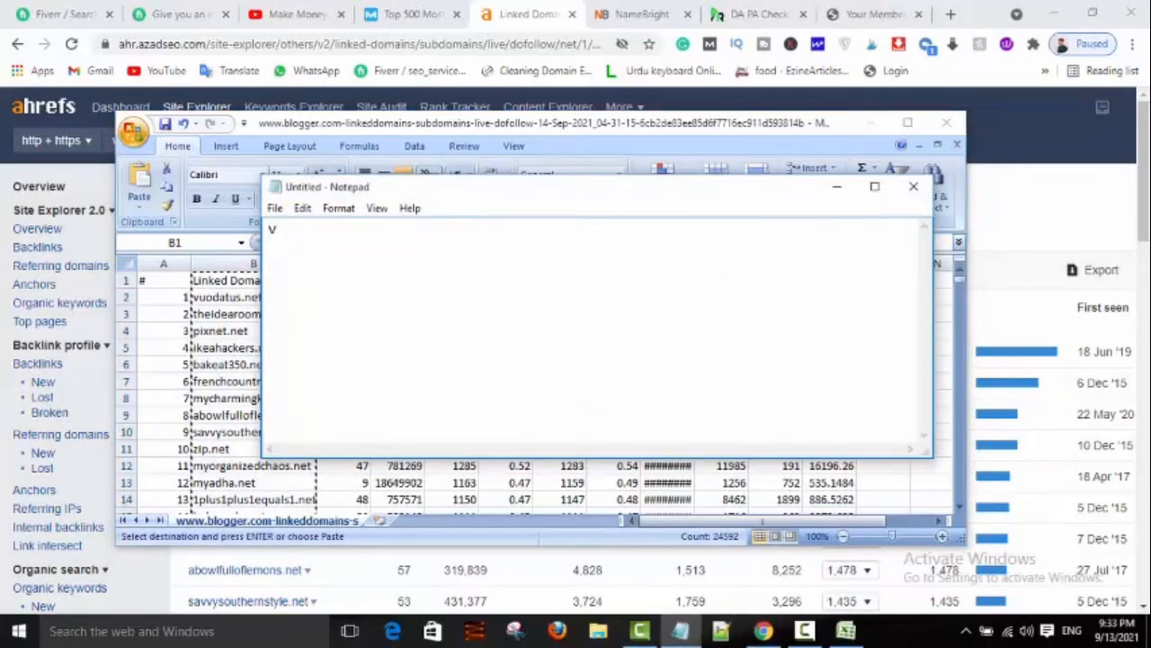
pyautogui.hotkey('ctrl', 'v')
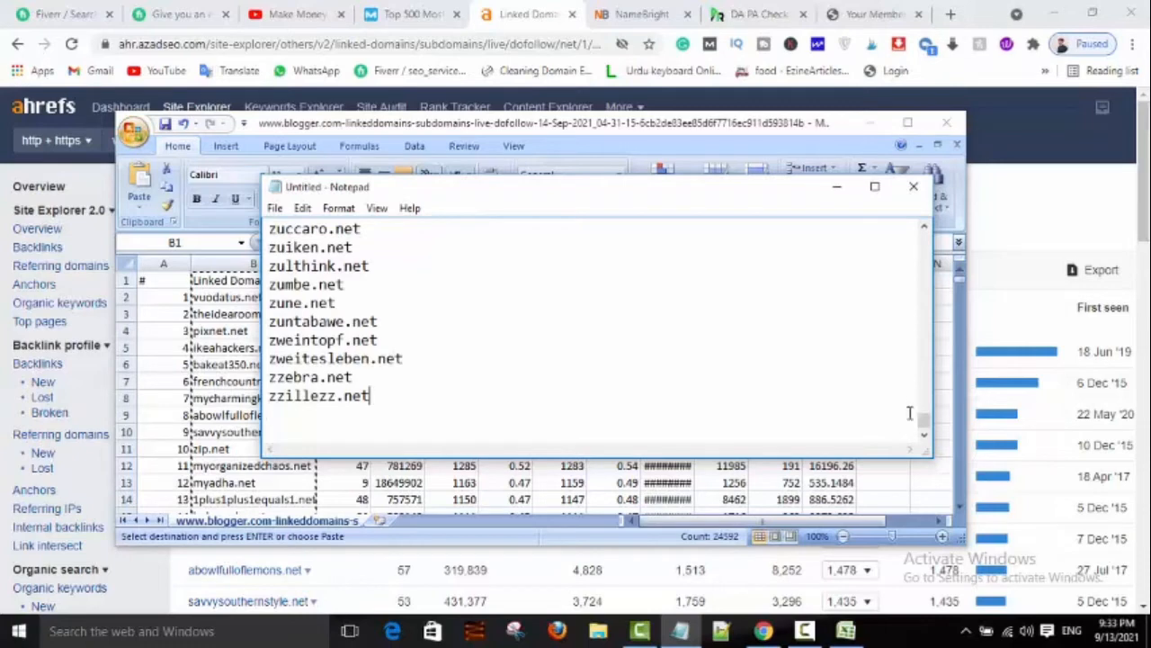
# Step: Delete the "Linked Domains" header line at the start of the pasted list so it begins with vuodatus.net
pyautogui.moveTo(925, 419); pyautogui.dragTo(927, 190)
pyautogui.moveTo(927, 420); pyautogui.dragTo(924, 401)
pyautogui.moveTo(915, 396); pyautogui.dragTo(914, 296)
pyautogui.moveTo(925, 405); pyautogui.dragTo(925, 236)
pyautogui.click(441, 231)
pyautogui.press('BackSpace')
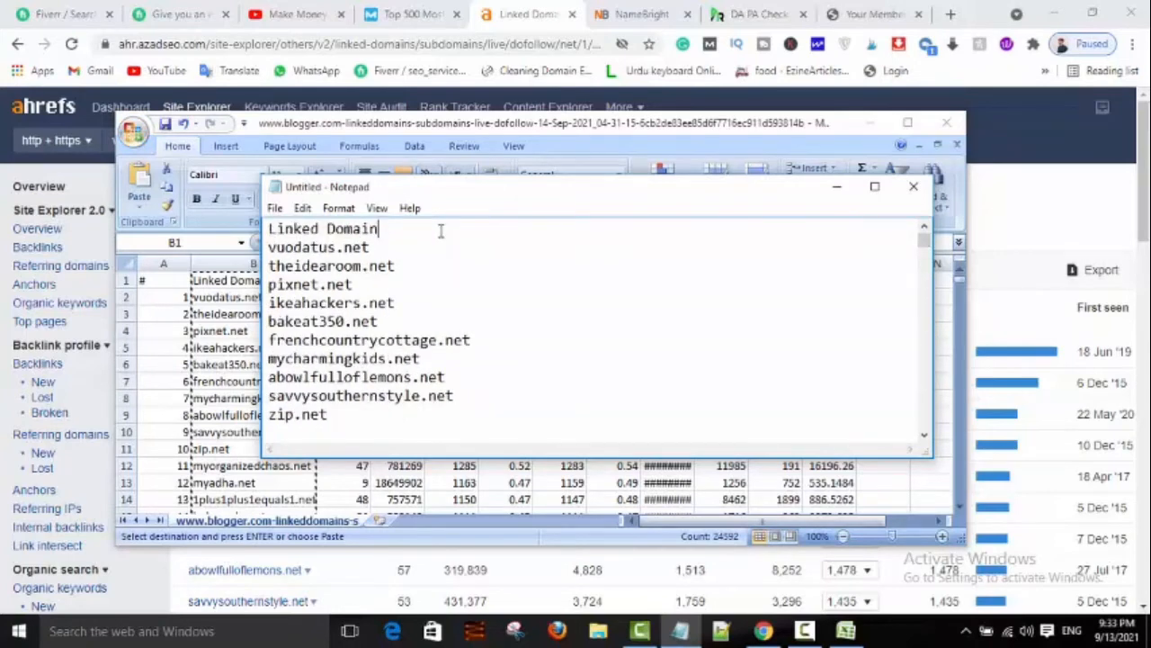
pyautogui.press('BackSpace')
pyautogui.press('BackSpace')
pyautogui.press('BackSpace')
pyautogui.press('BackSpace')
pyautogui.press('BackSpace')
pyautogui.press('BackSpace')
pyautogui.press('BackSpace')
pyautogui.press('BackSpace')
pyautogui.press('BackSpace')
pyautogui.press('BackSpace')
pyautogui.press('BackSpace')
pyautogui.press('BackSpace')
pyautogui.press('BackSpace')
pyautogui.press('Delete')
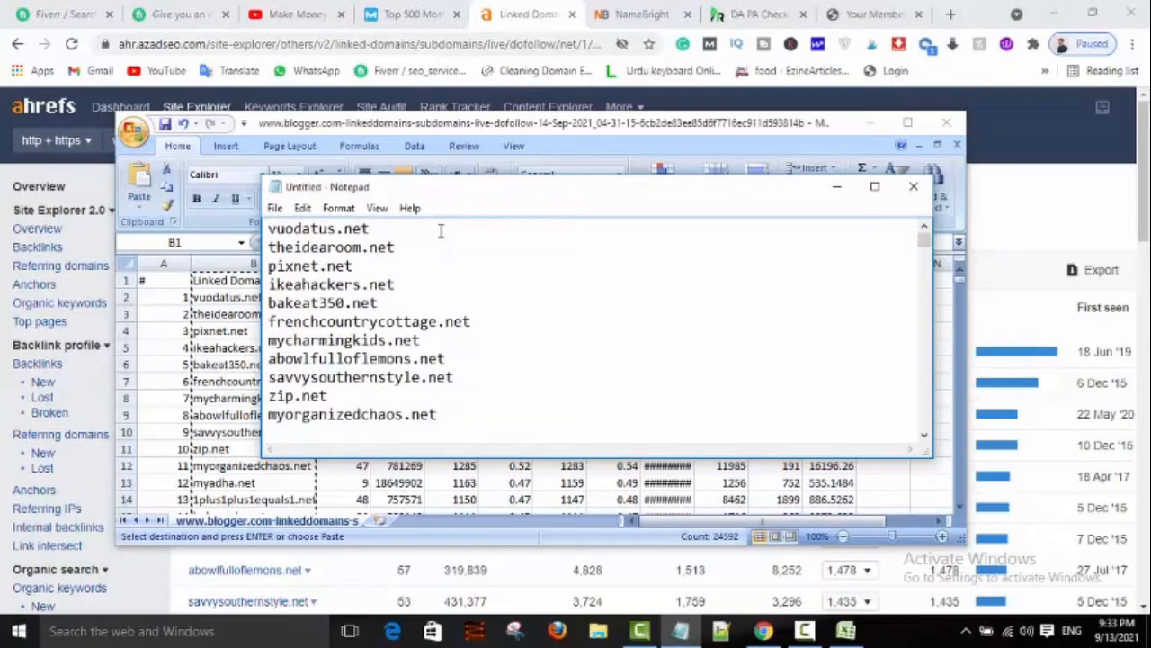
# Step: Copy the entire domain list from Notepad and switch to NameBright's bulk check page in Chrome
pyautogui.hotkey('ctrl', 'a')
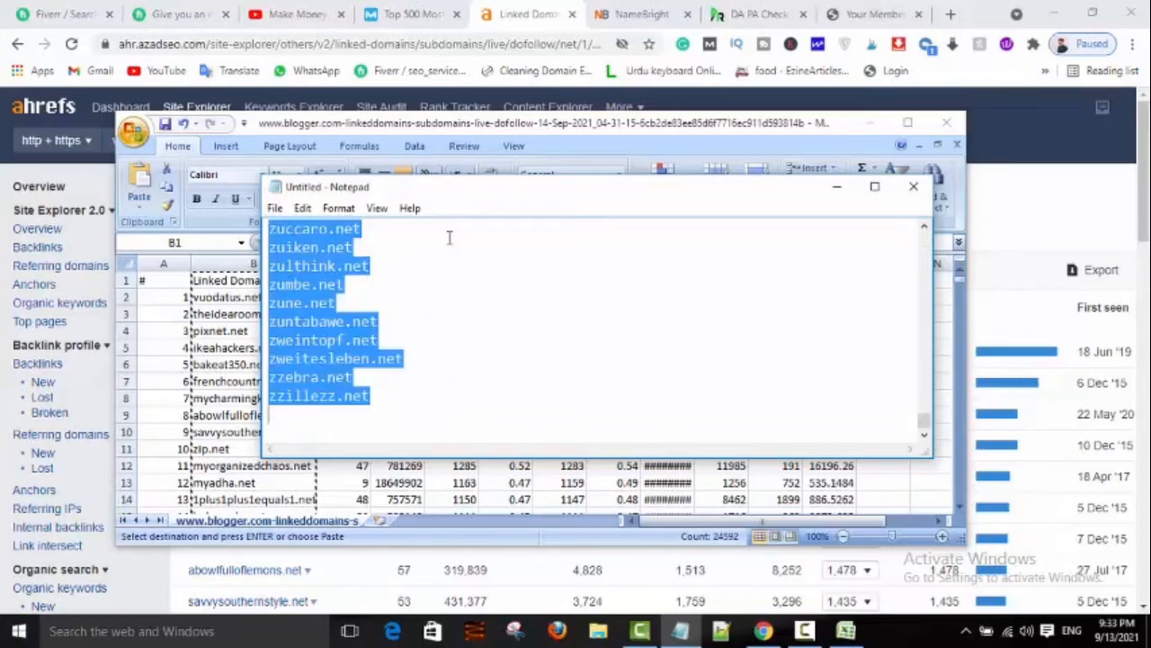
pyautogui.hotkey('ctrl', 'c')
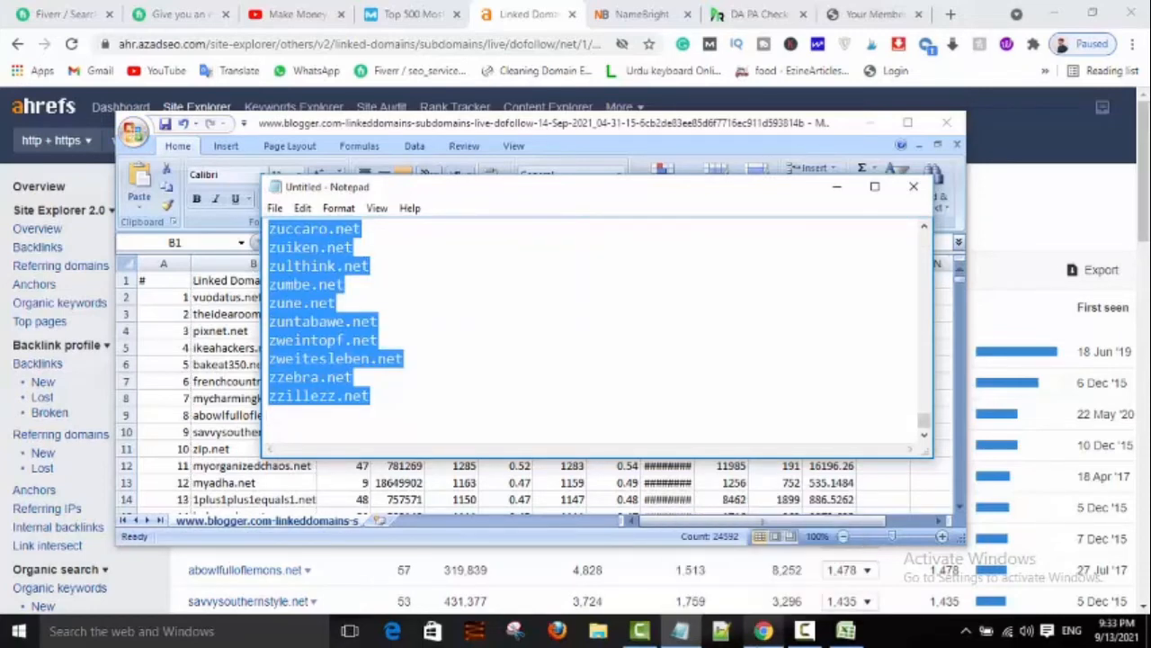
pyautogui.click(763, 630)
pyautogui.click(650, 7)
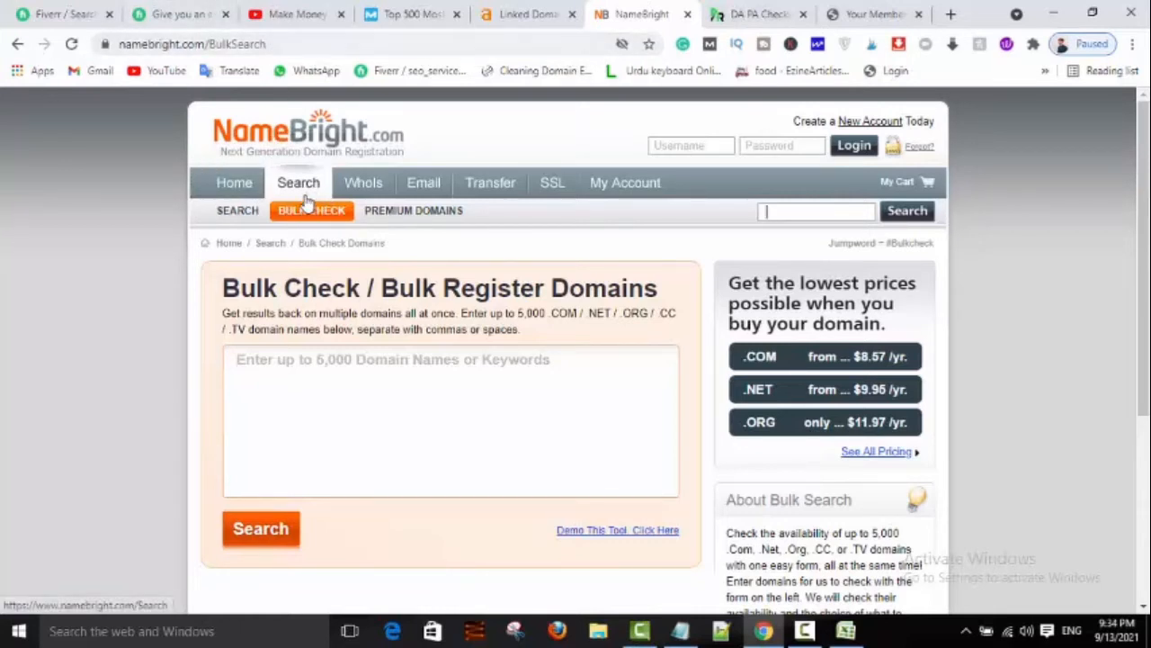
# Step: Check the 5,000-name limit, paste the copied domain list into the bulk check form and run the search
pyautogui.click(406, 461)
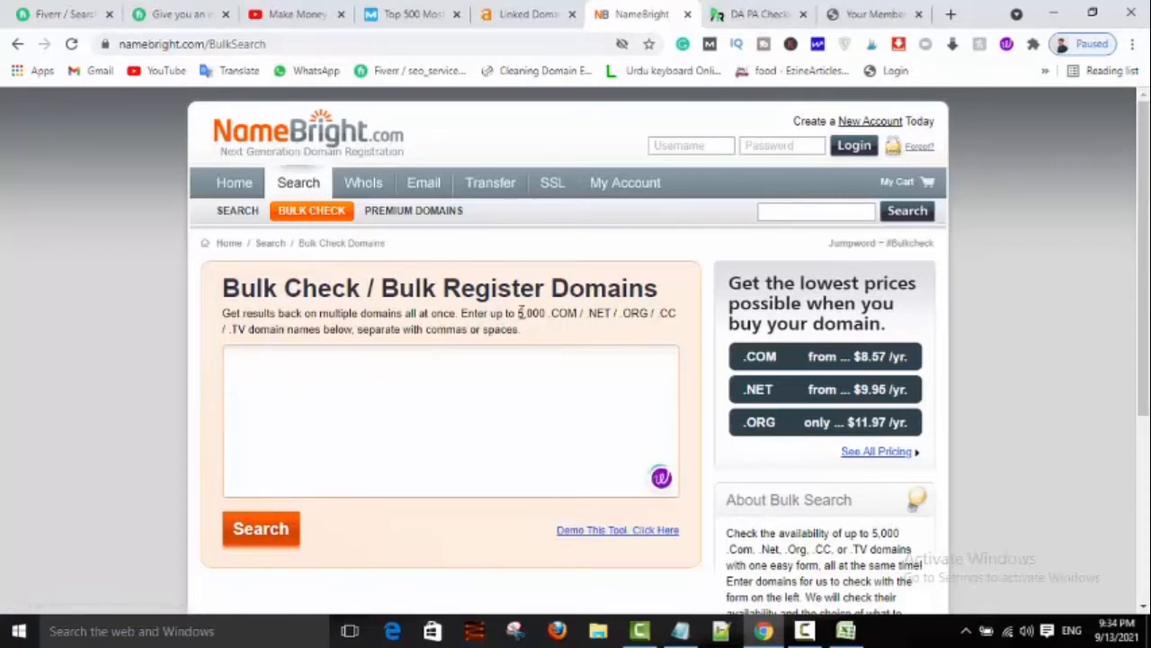
pyautogui.moveTo(519, 313); pyautogui.dragTo(549, 313)
pyautogui.click(558, 313)
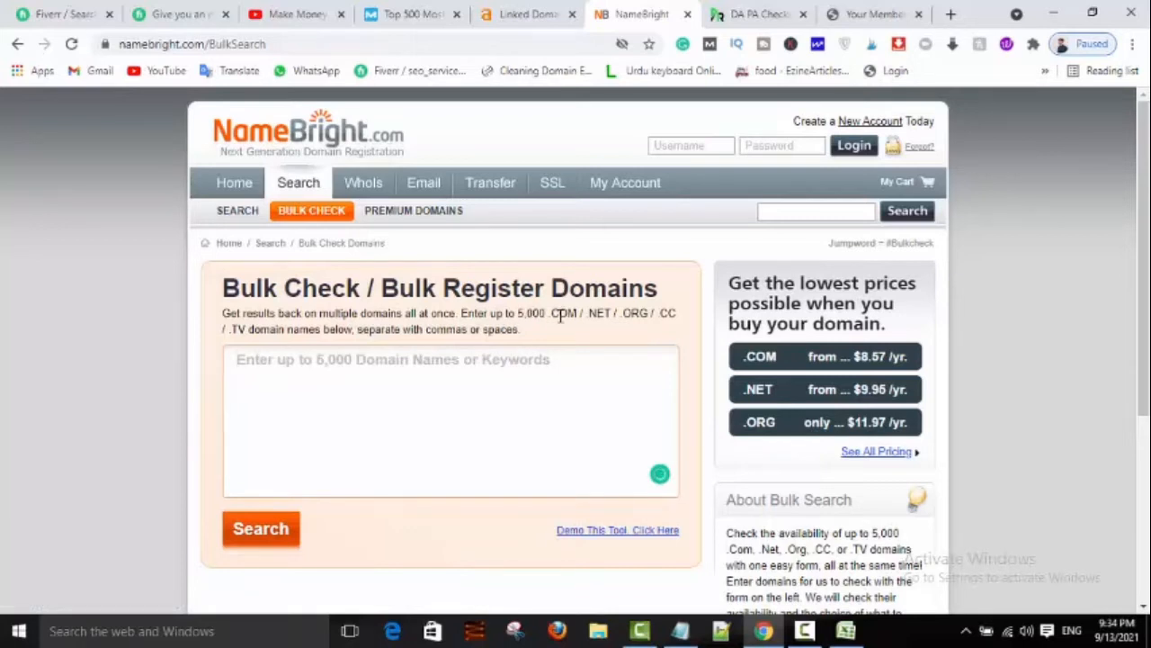
pyautogui.click(517, 400)
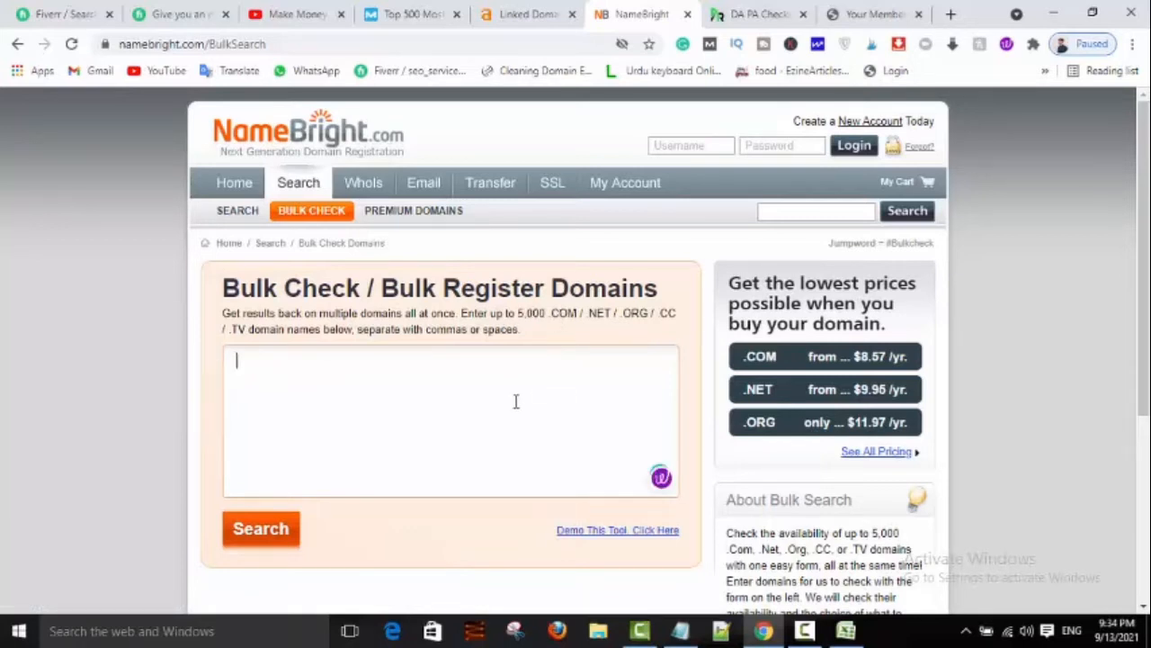
pyautogui.hotkey('ctrl', 'v')
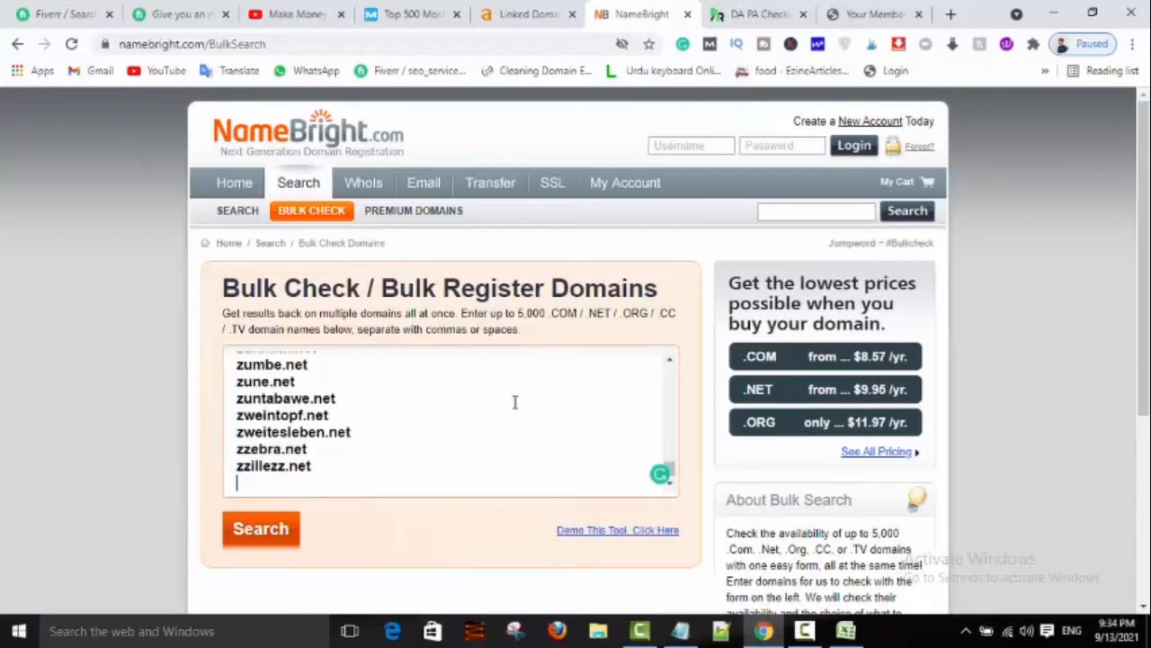
pyautogui.click(284, 529)
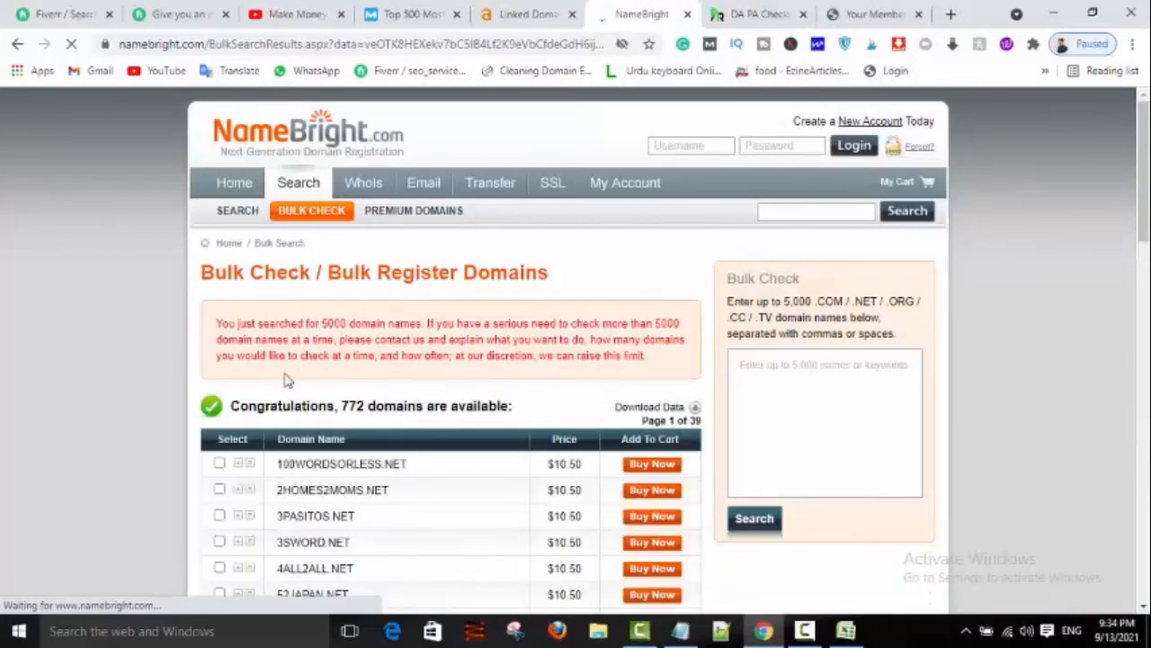
# Step: Review the available domains and select the first ten results, from 100WORDSORLESS.NET to ADAHBLOG.NET
pyautogui.scroll(-1, 510, 403)
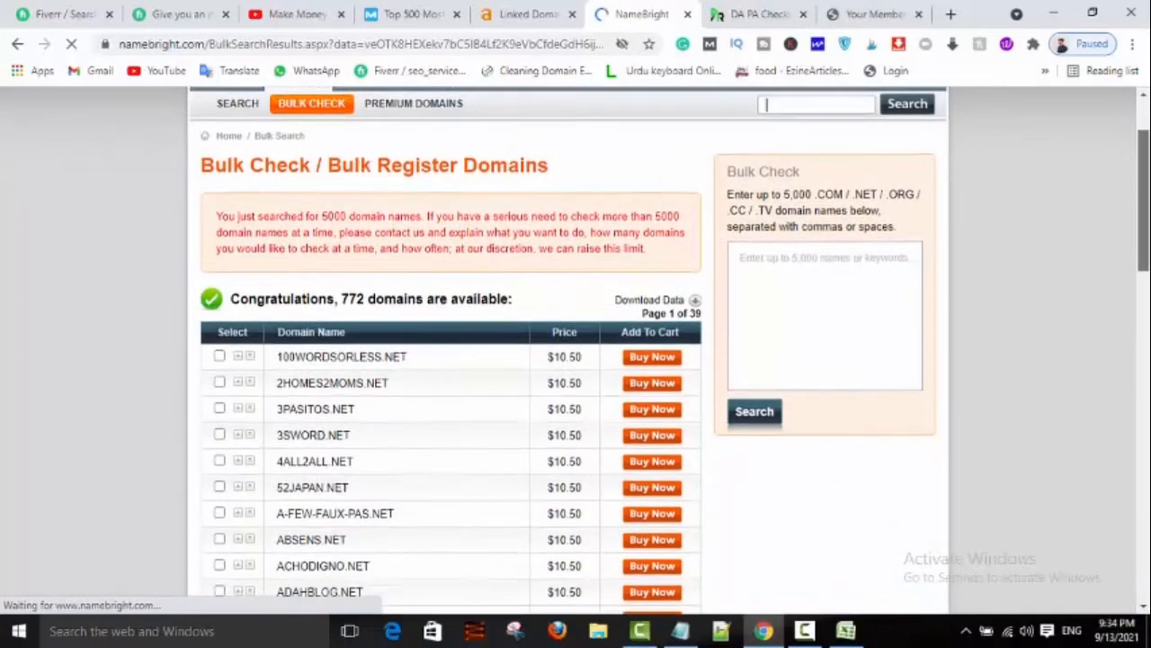
pyautogui.scroll(-1, 510, 402)
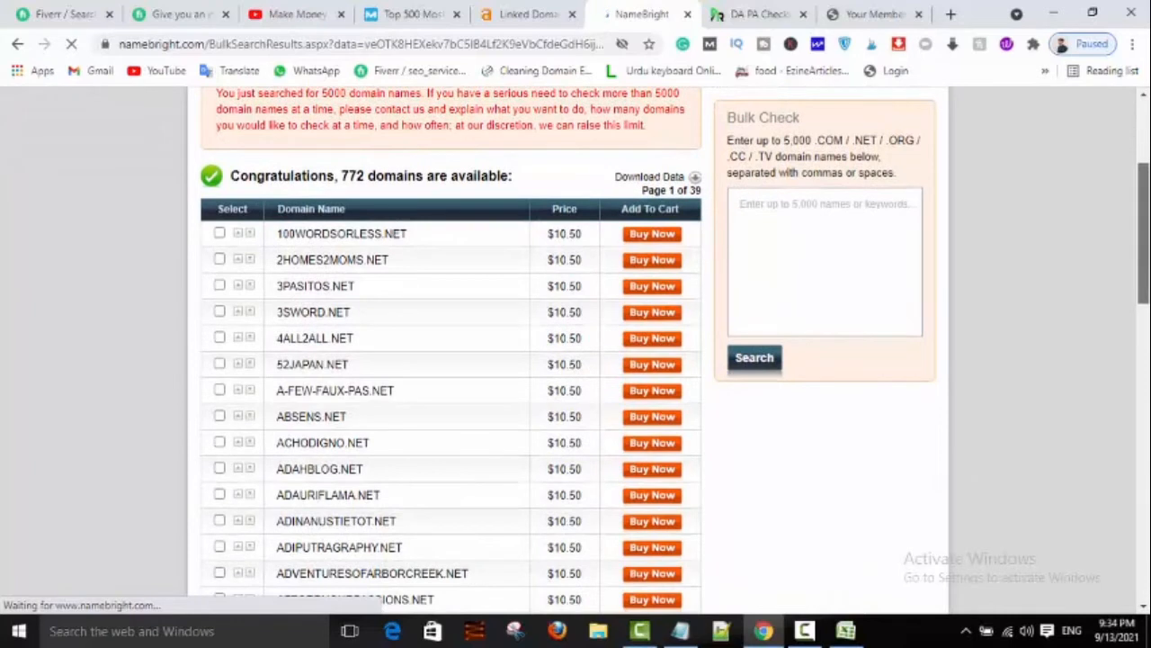
pyautogui.doubleClick(353, 176)
pyautogui.click(353, 175)
pyautogui.click(356, 177)
pyautogui.click(358, 237)
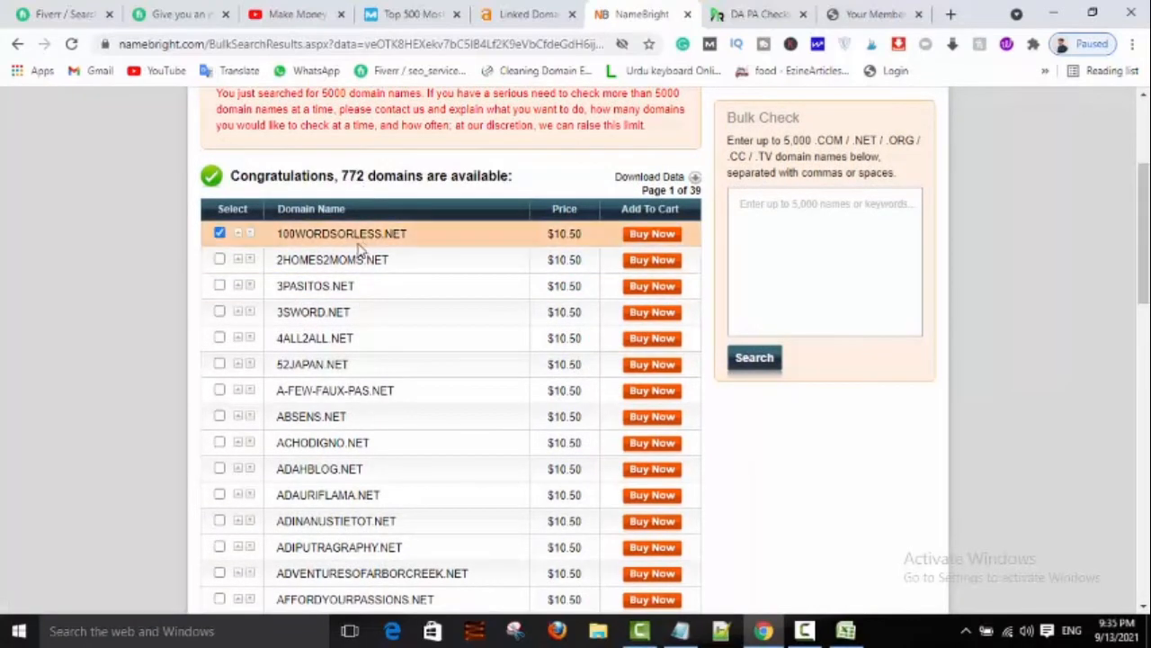
pyautogui.click(373, 259)
pyautogui.click(404, 311)
pyautogui.click(410, 289)
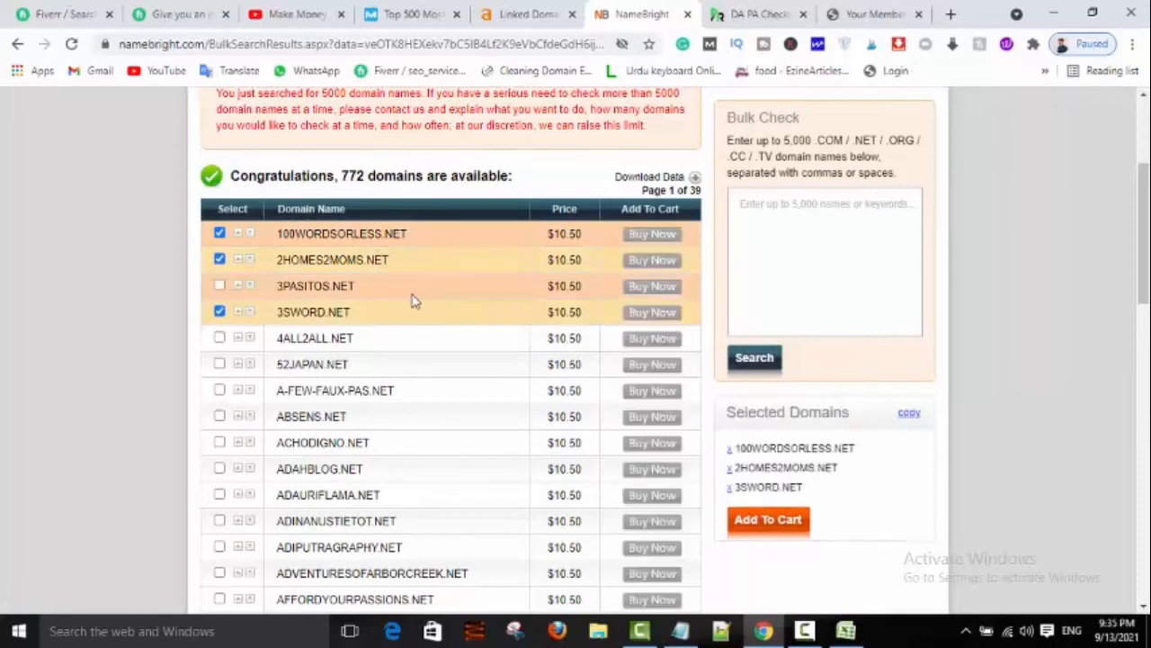
pyautogui.click(417, 338)
pyautogui.click(423, 364)
pyautogui.click(428, 390)
pyautogui.click(430, 417)
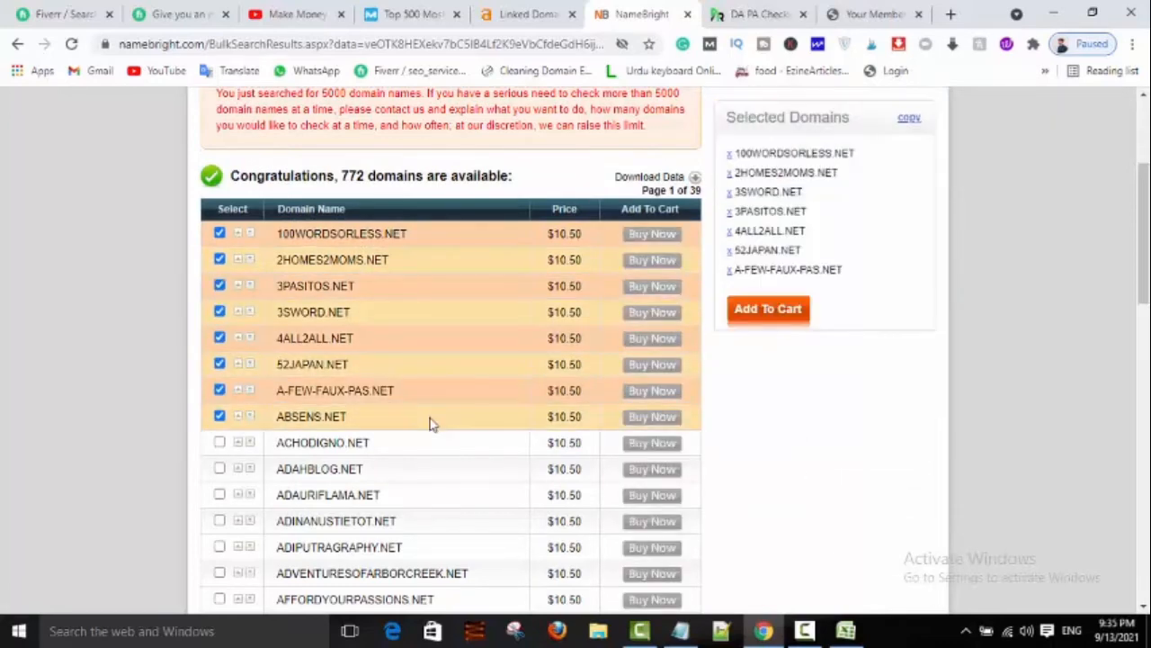
pyautogui.click(437, 466)
pyautogui.click(433, 442)
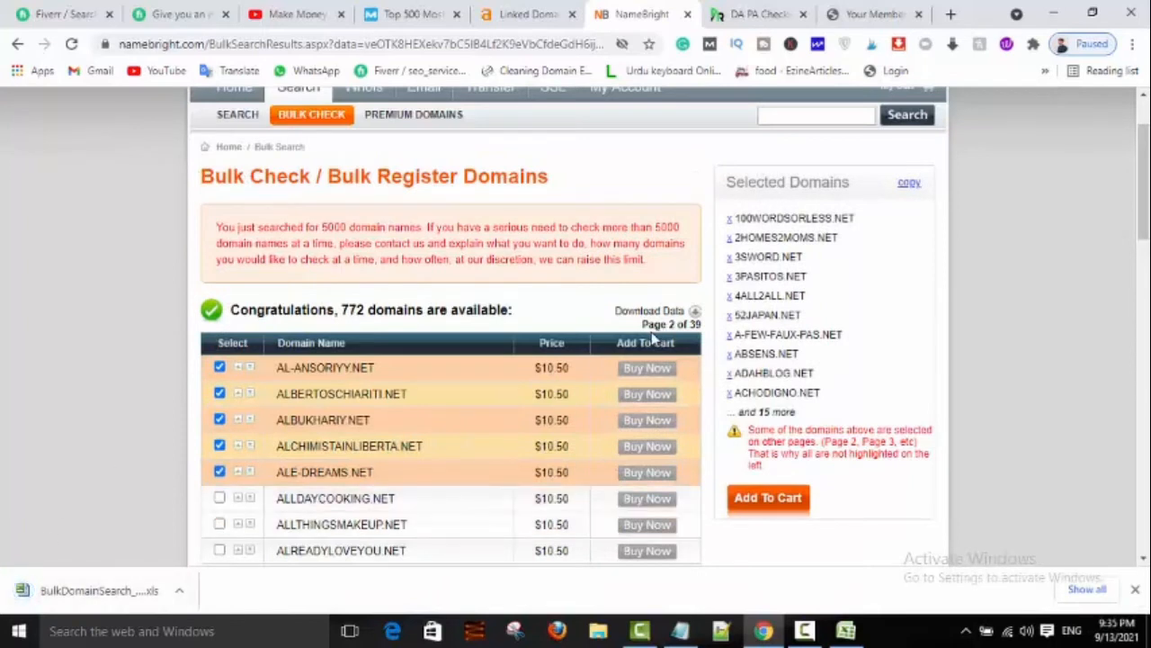
# Step: Show the download formats for the available domains and open the downloaded BulkDomainSearch XLS file in Excel
pyautogui.doubleClick(351, 309)
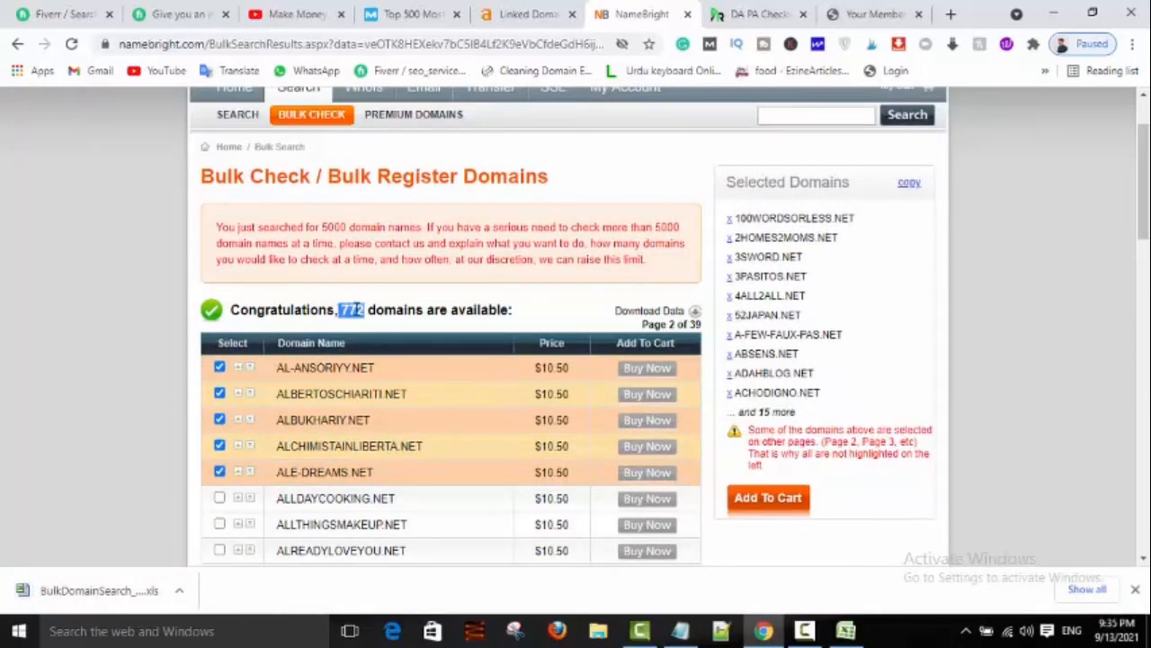
pyautogui.tripleClick(350, 309)
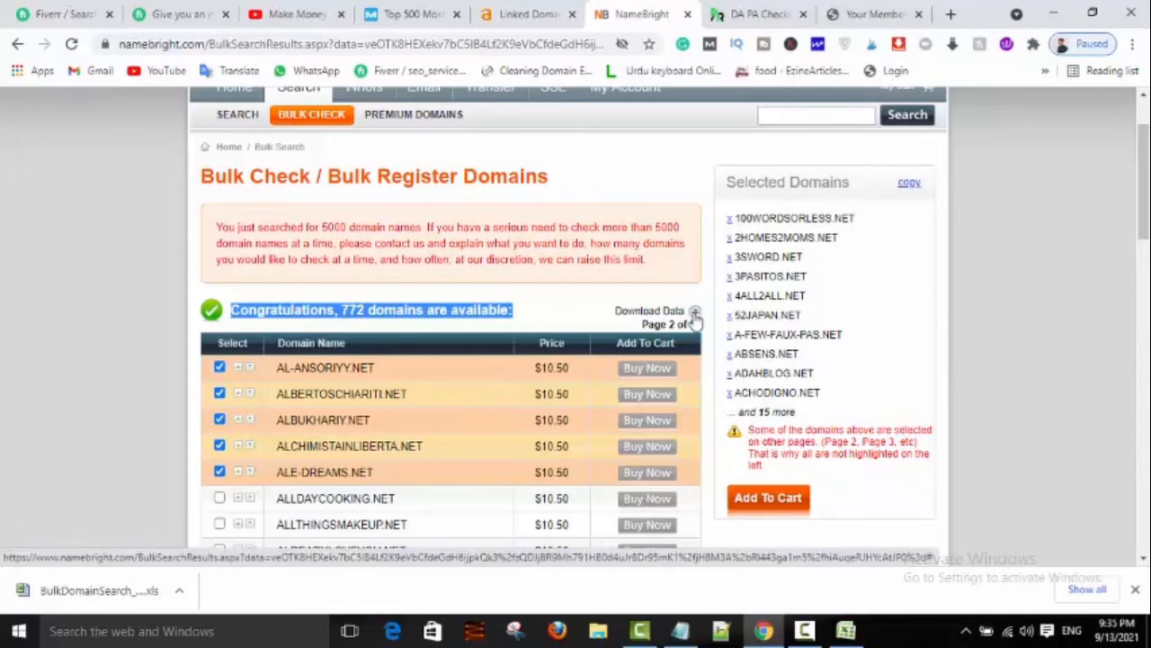
pyautogui.click(695, 312)
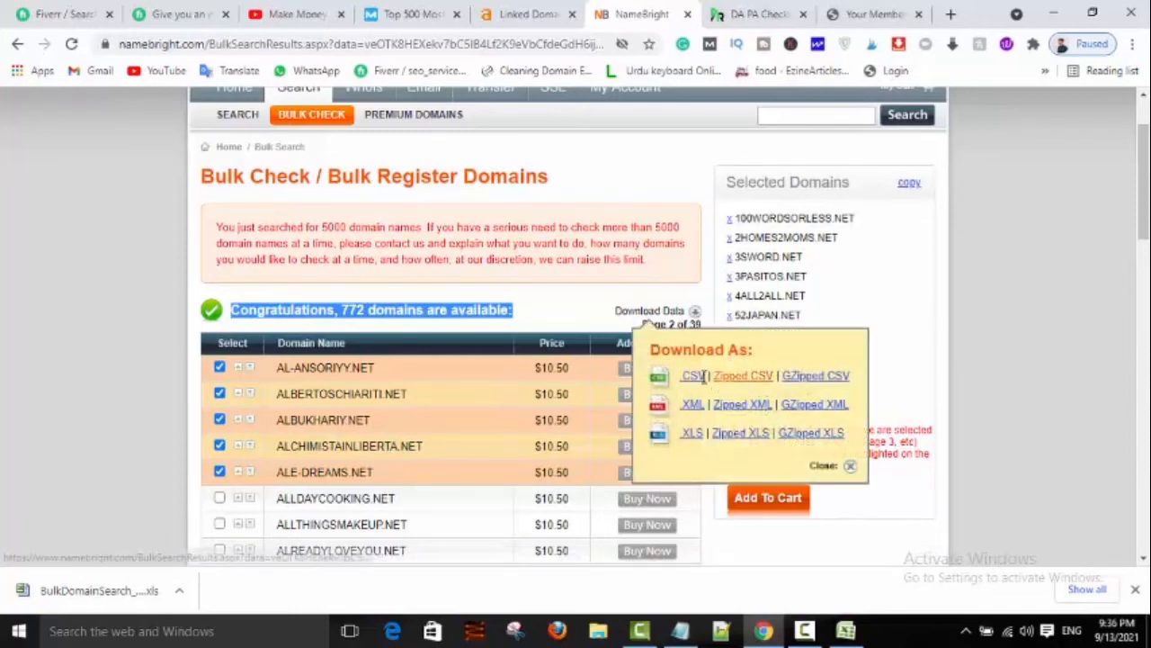
pyautogui.doubleClick(93, 406)
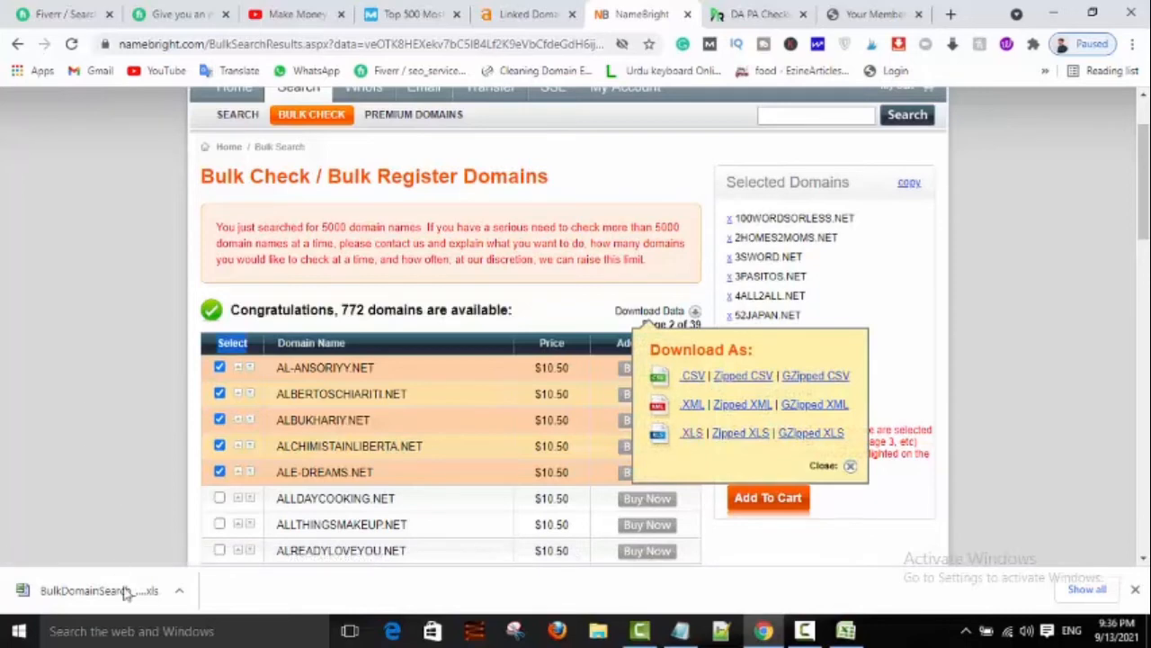
pyautogui.click(179, 590)
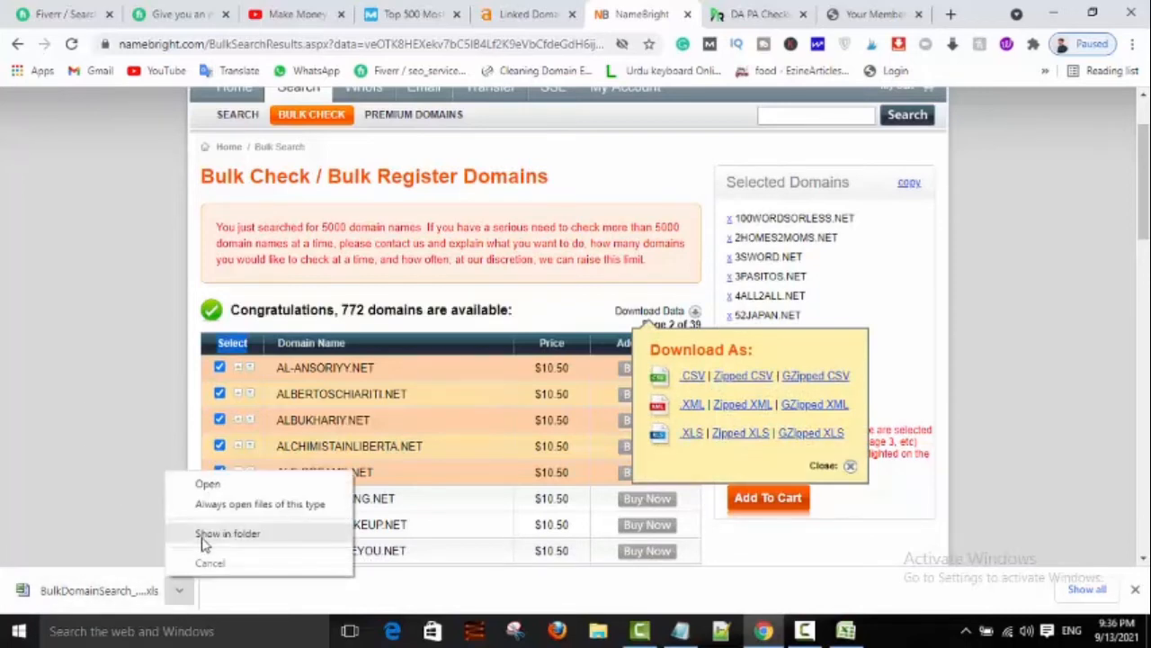
pyautogui.click(198, 487)
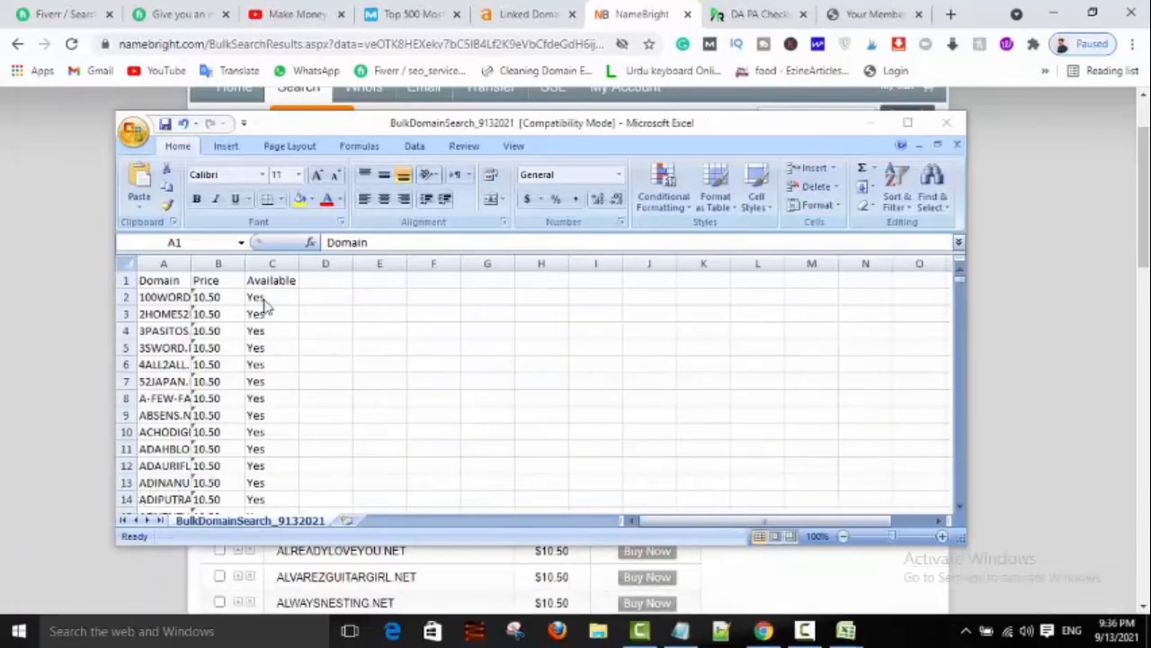
# Step: Copy the whole Domain column from the Excel sheet and replace the old list in Notepad with it
pyautogui.click(187, 281)
pyautogui.click(179, 263)
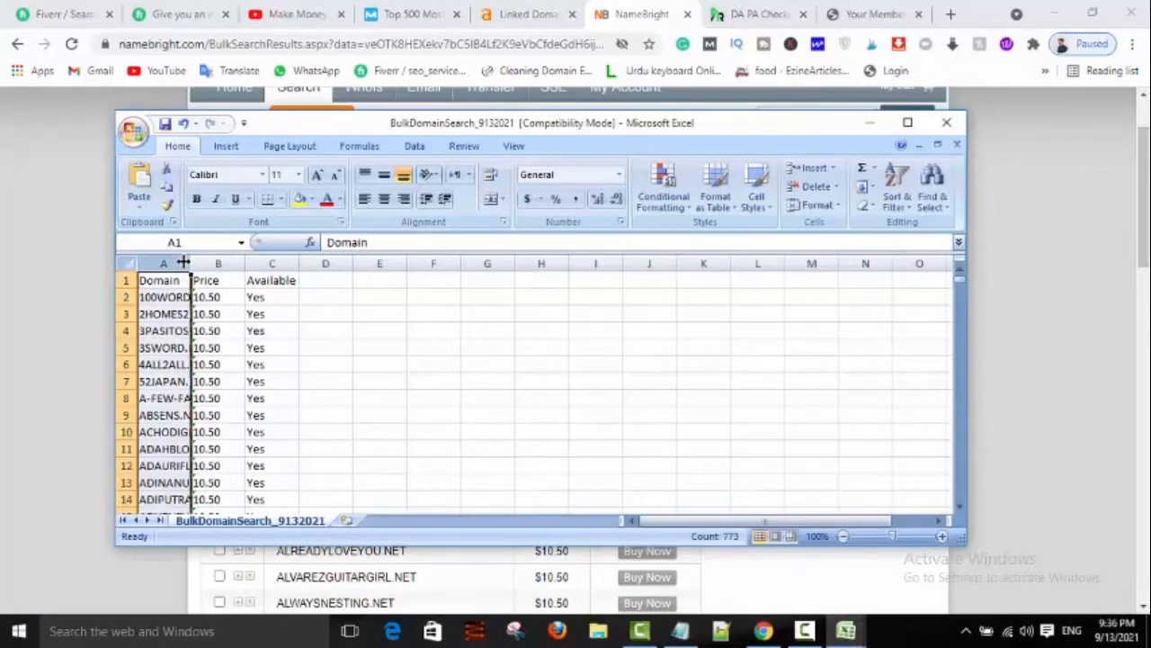
pyautogui.hotkey('ctrl', 'c')
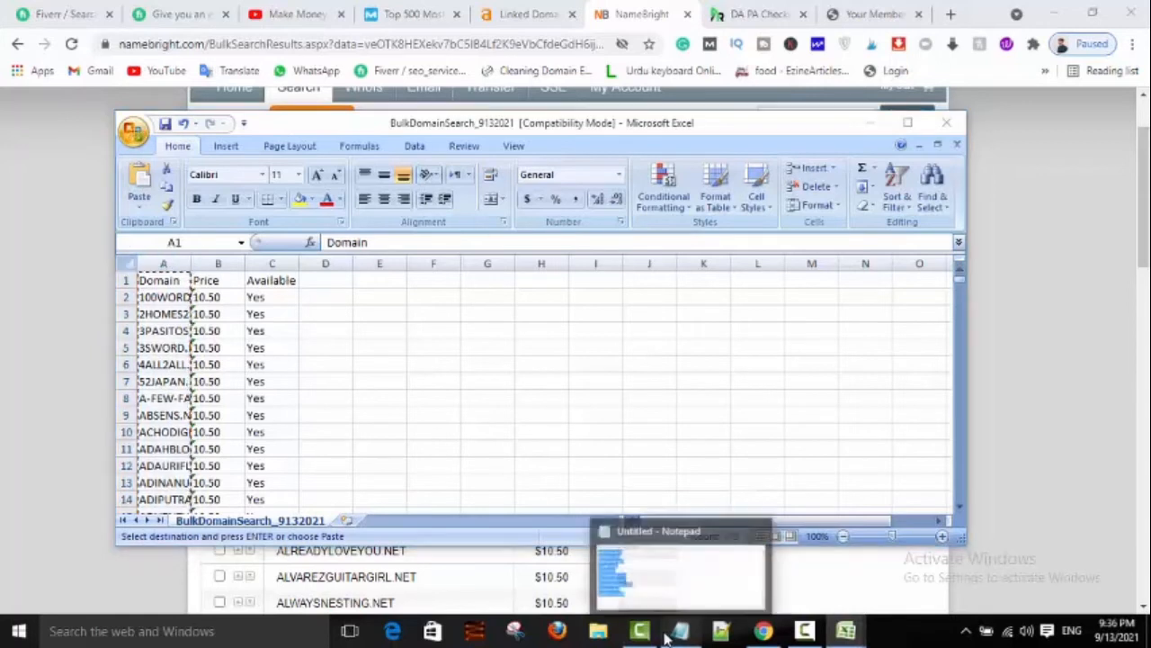
pyautogui.click(680, 630)
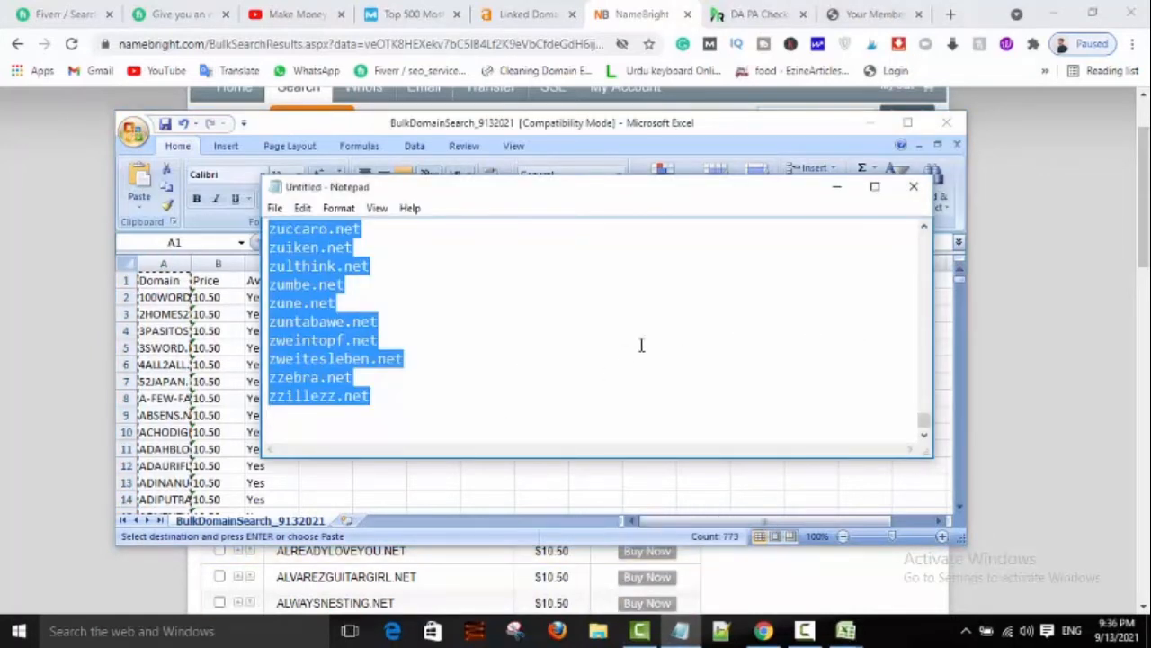
pyautogui.press('Delete')
pyautogui.hotkey('ctrl', 'v')
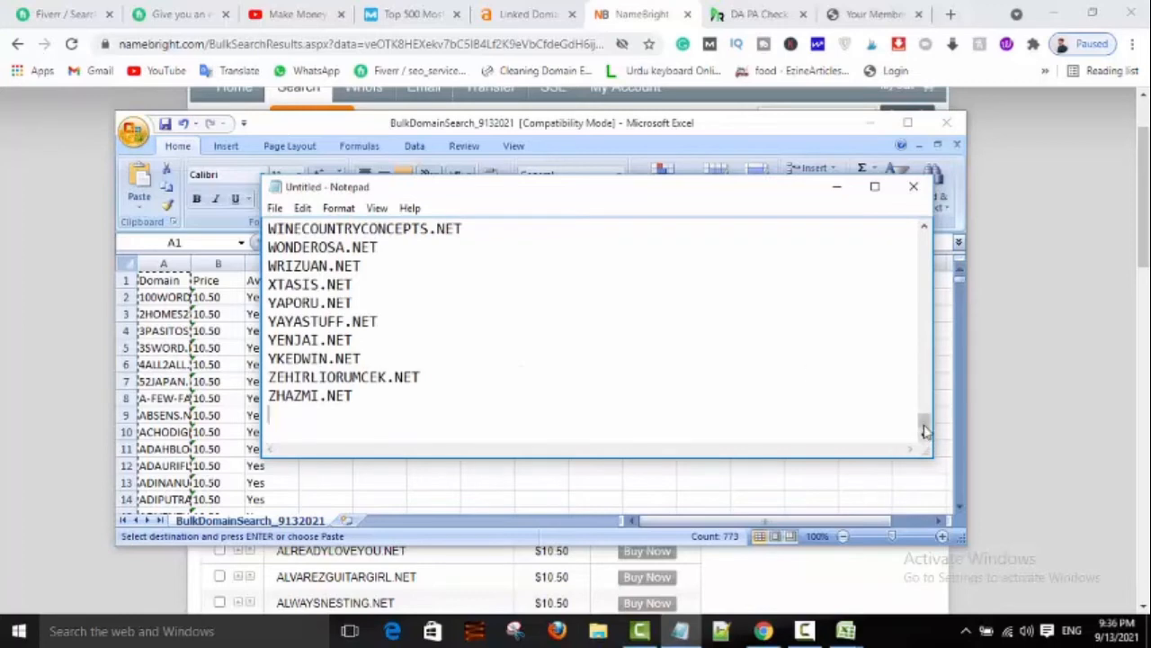
# Step: Delete the "Domain" header line at the start of the Notepad list and cut all the remaining domains
pyautogui.moveTo(925, 425); pyautogui.dragTo(924, 370)
pyautogui.moveTo(912, 321); pyautogui.dragTo(908, 267)
pyautogui.doubleClick(909, 244)
pyautogui.scroll(20, 928, 263)
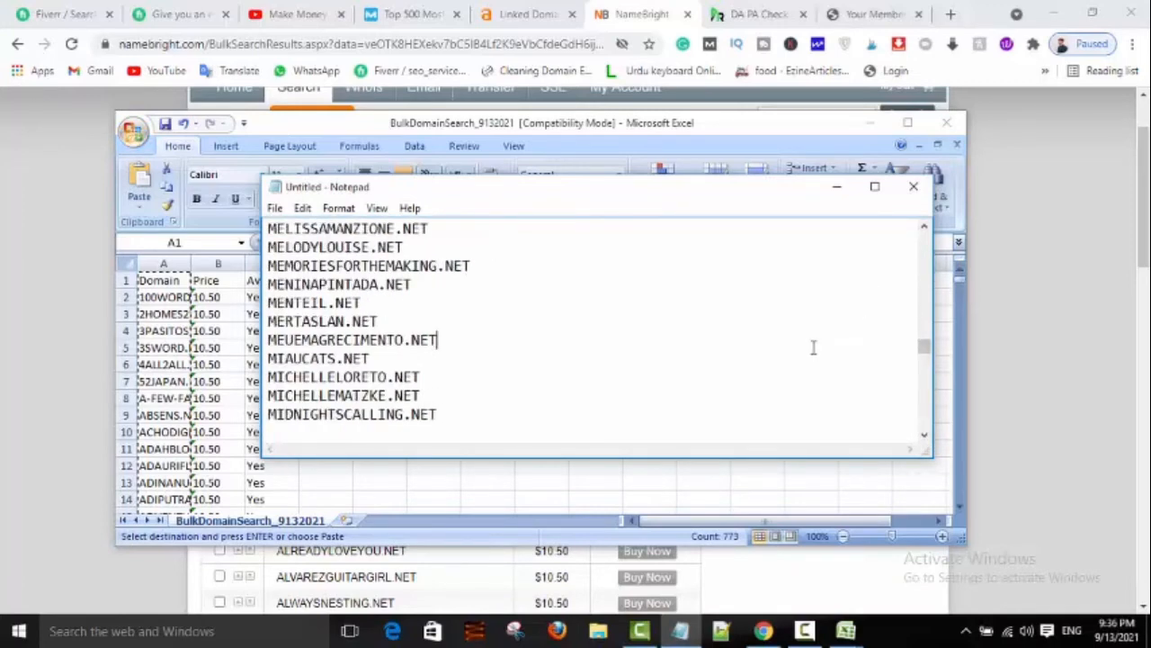
pyautogui.scroll(20, 812, 344)
pyautogui.scroll(20, 473, 308)
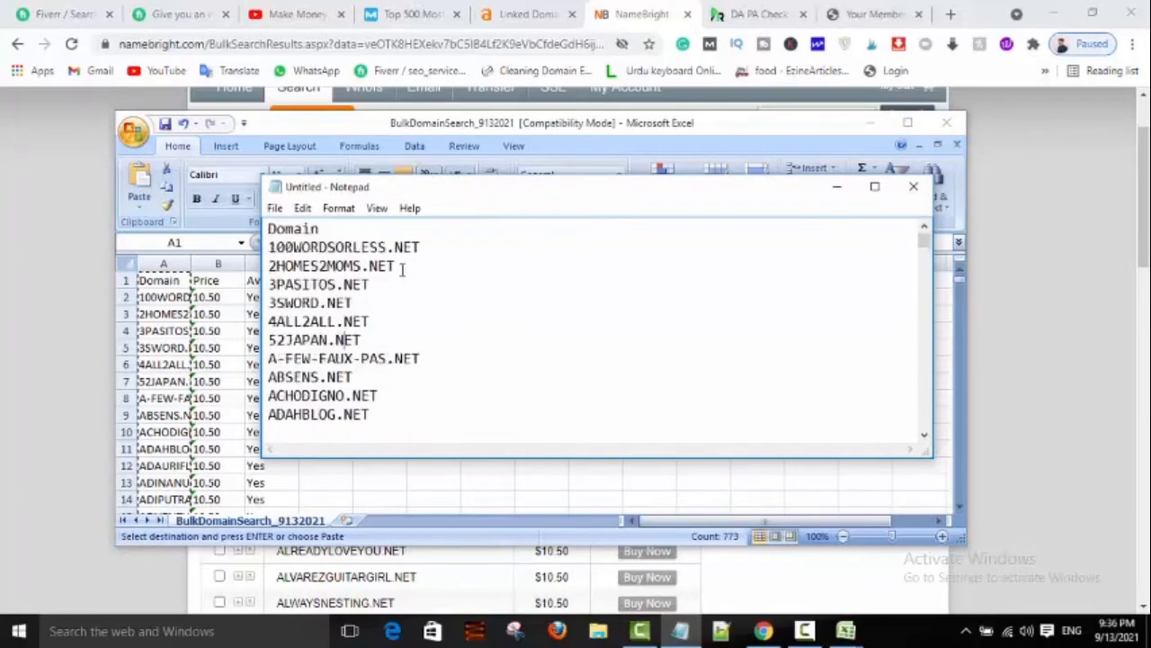
pyautogui.press('BackSpace')
pyautogui.press('BackSpace')
pyautogui.press('BackSpace')
pyautogui.press('BackSpace')
pyautogui.press('BackSpace')
pyautogui.press('BackSpace')
pyautogui.press('Delete')
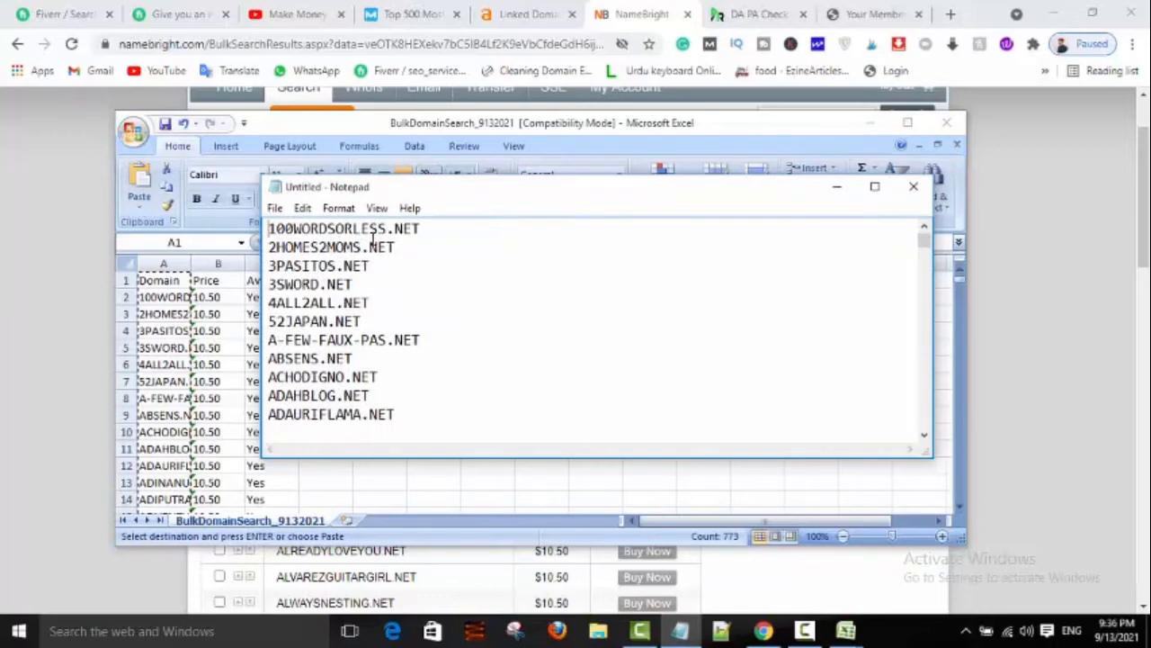
pyautogui.hotkey('ctrl', 'a')
pyautogui.hotkey('ctrl', 'x')
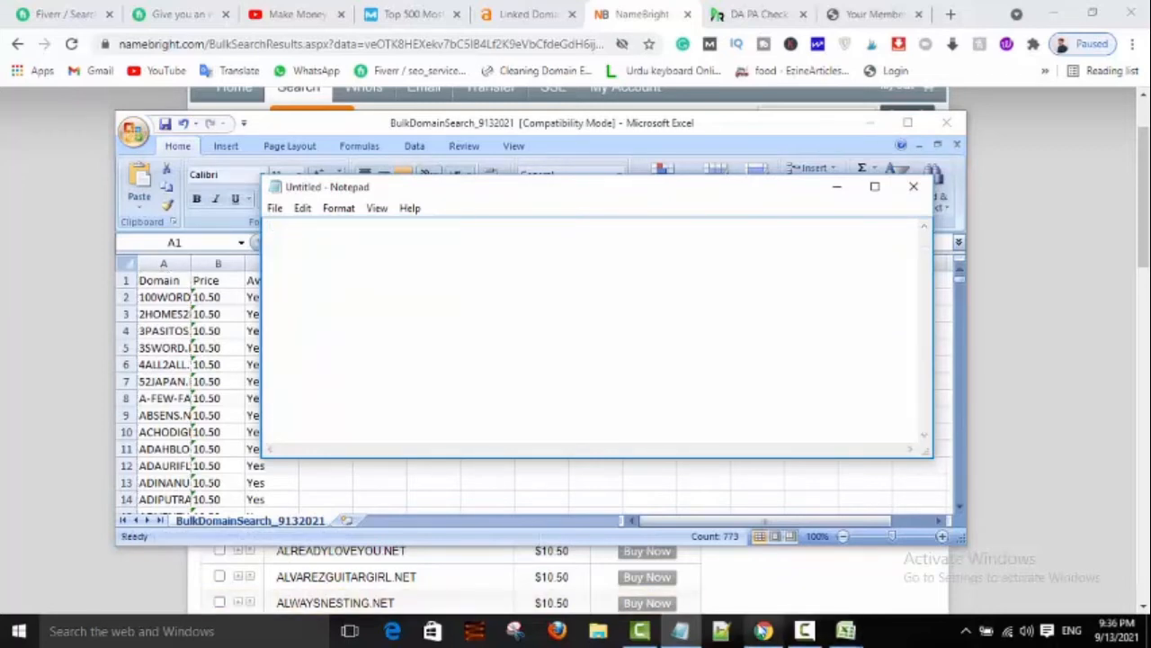
# Step: Open Ahrefs Batch Analysis in a new Chrome tab and analyse the pasted list of available domains
pyautogui.click(763, 631)
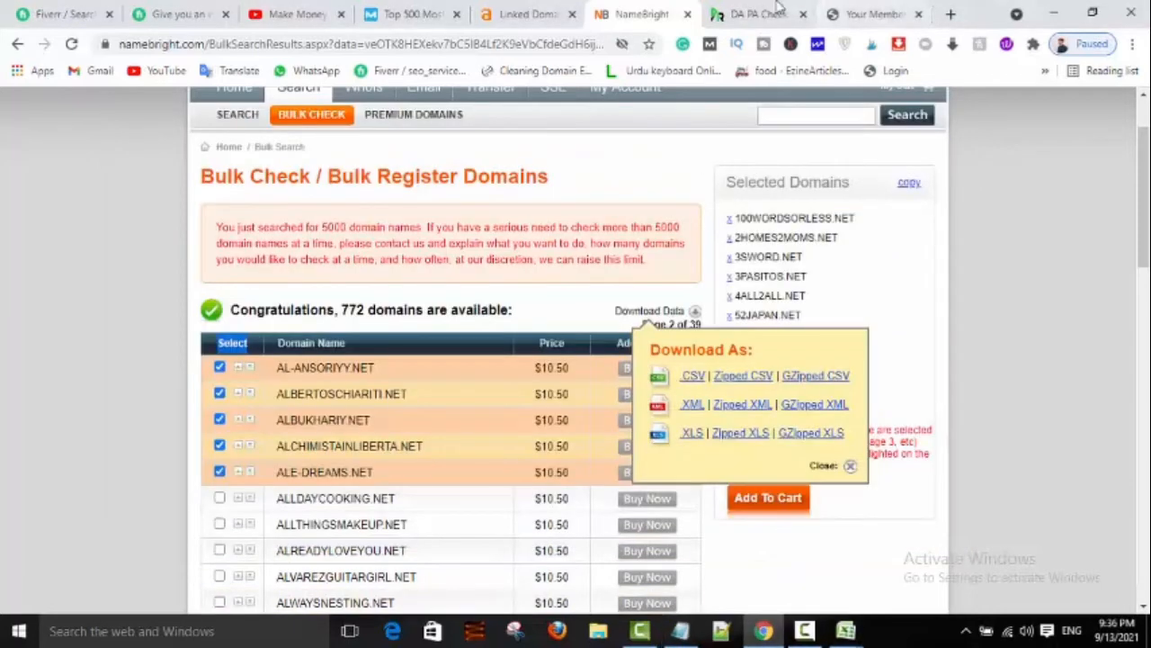
pyautogui.click(538, 11)
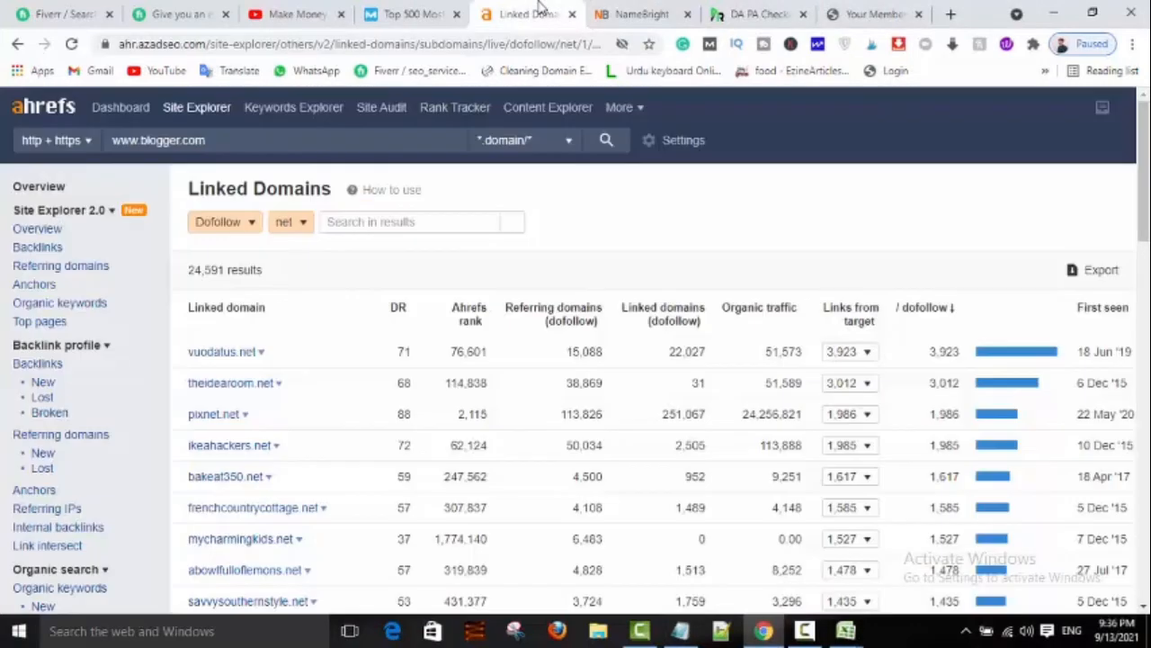
pyautogui.click(643, 109)
pyautogui.rightClick(634, 179)
pyautogui.press('Escape')
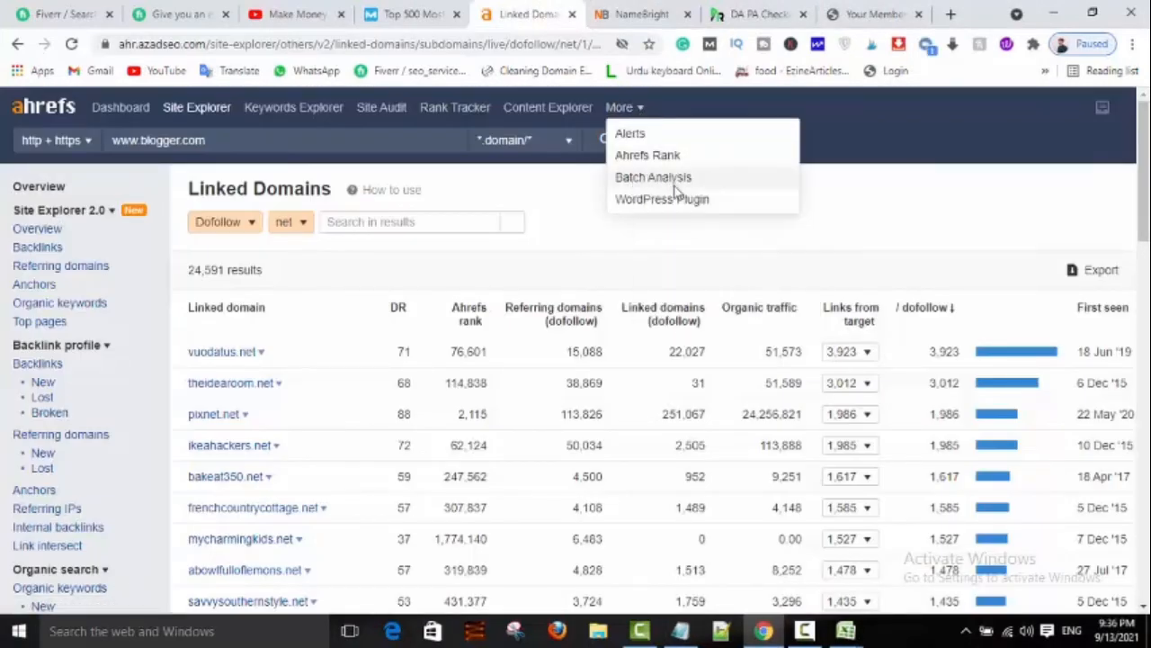
pyautogui.middleClick(676, 189)
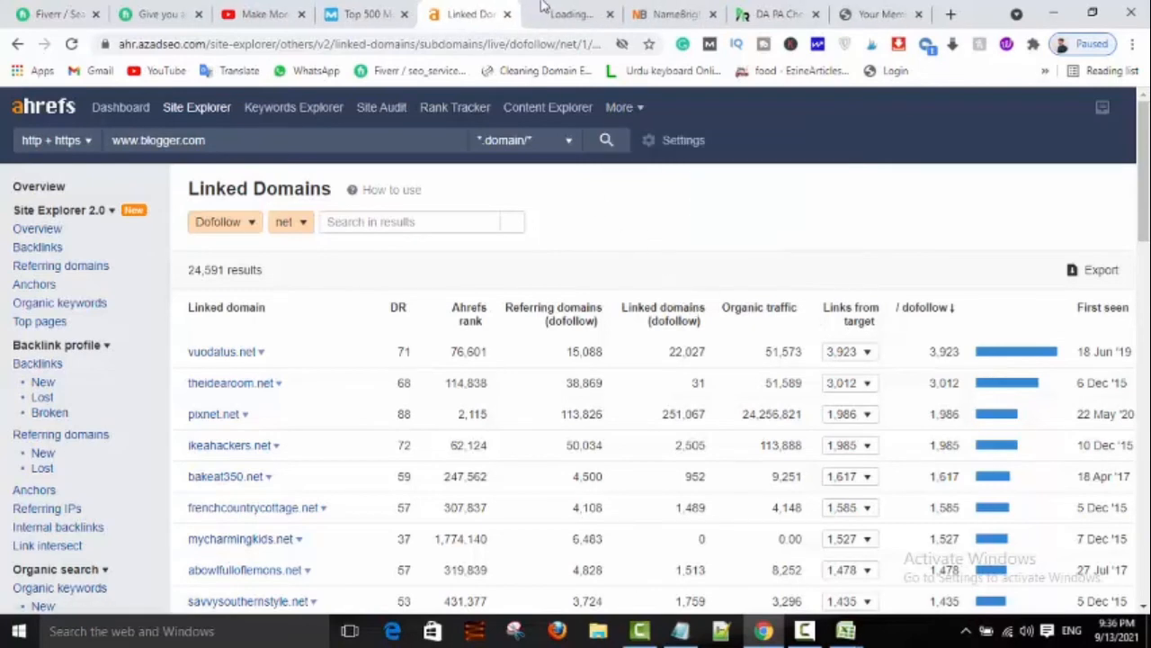
pyautogui.click(584, 12)
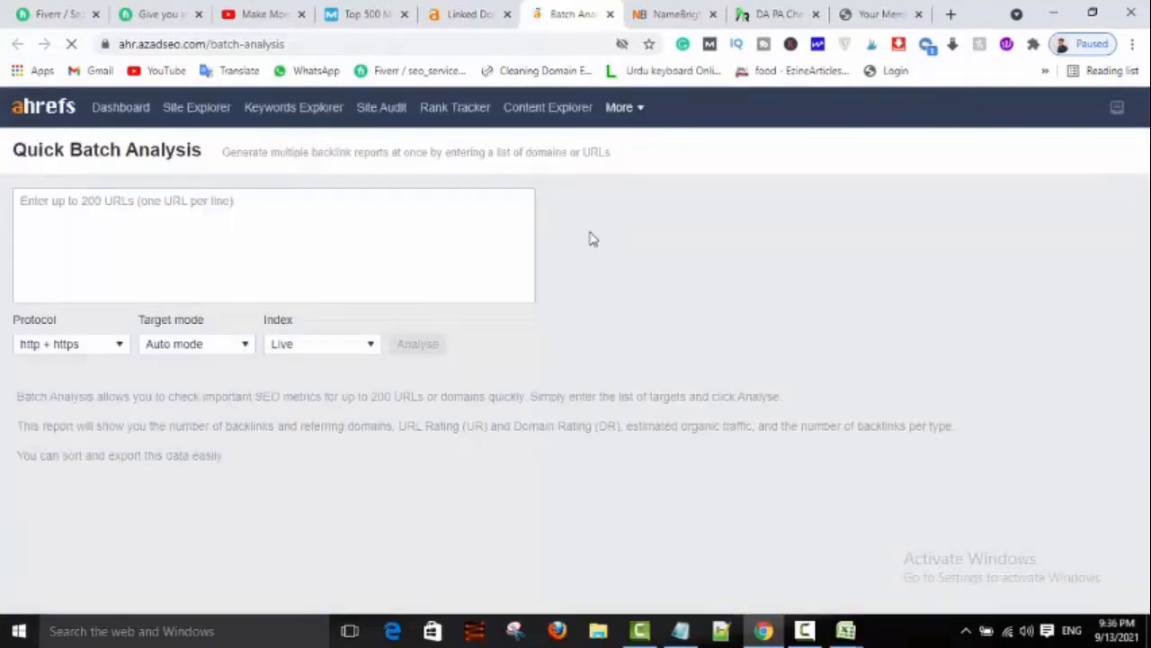
pyautogui.hotkey('ctrl', 'v')
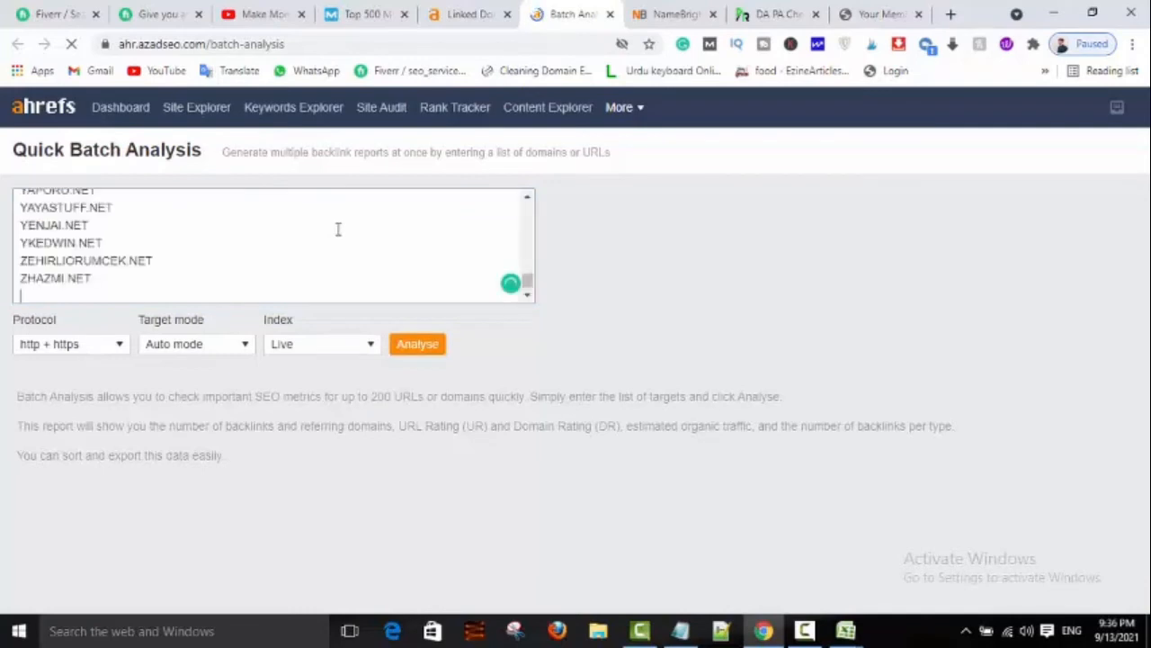
pyautogui.click(428, 347)
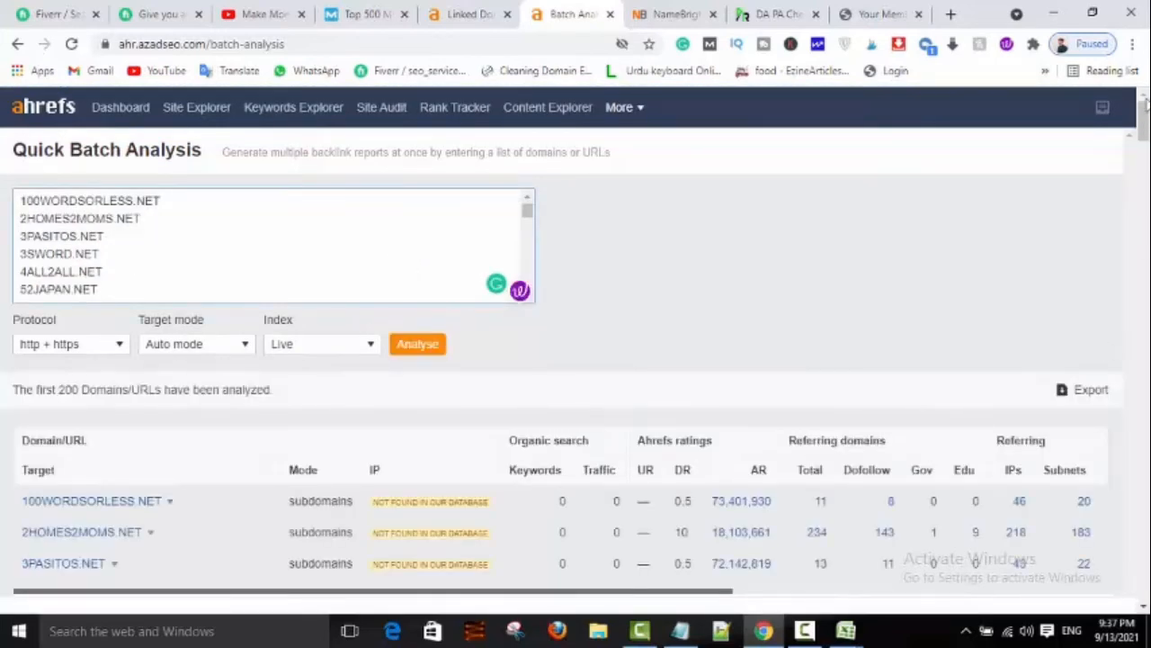
# Step: Look through the batch analysis results and sort them by DR, highest first
pyautogui.scroll(-6, 1144, 104)
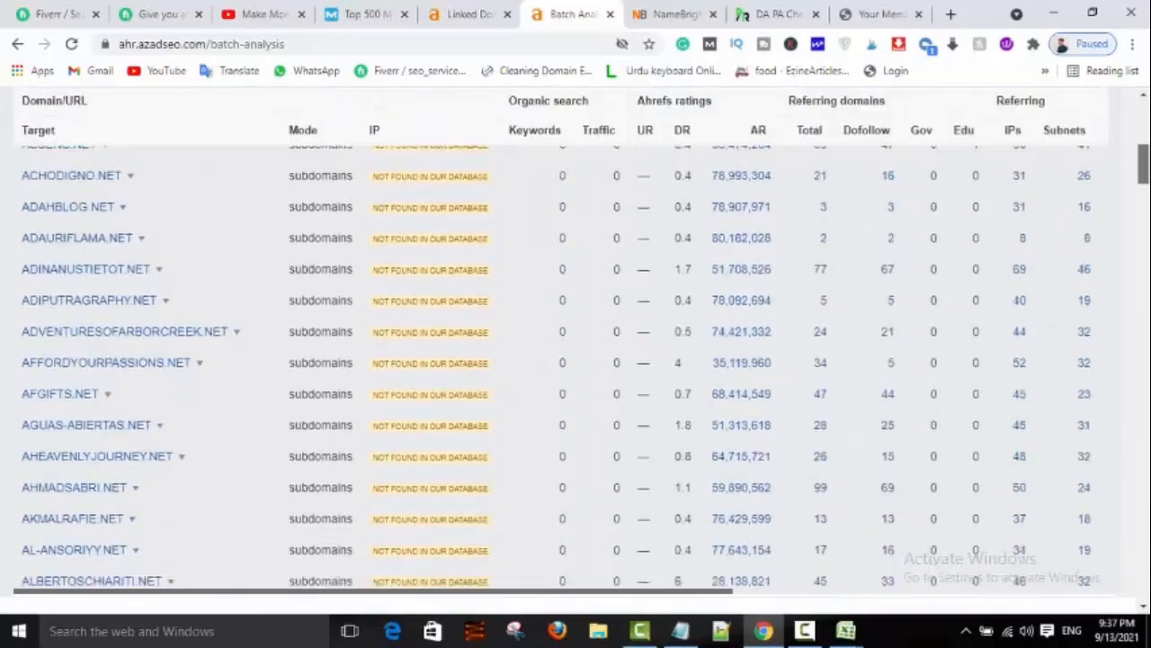
pyautogui.scroll(-5, 575, 366)
pyautogui.scroll(-10, 576, 366)
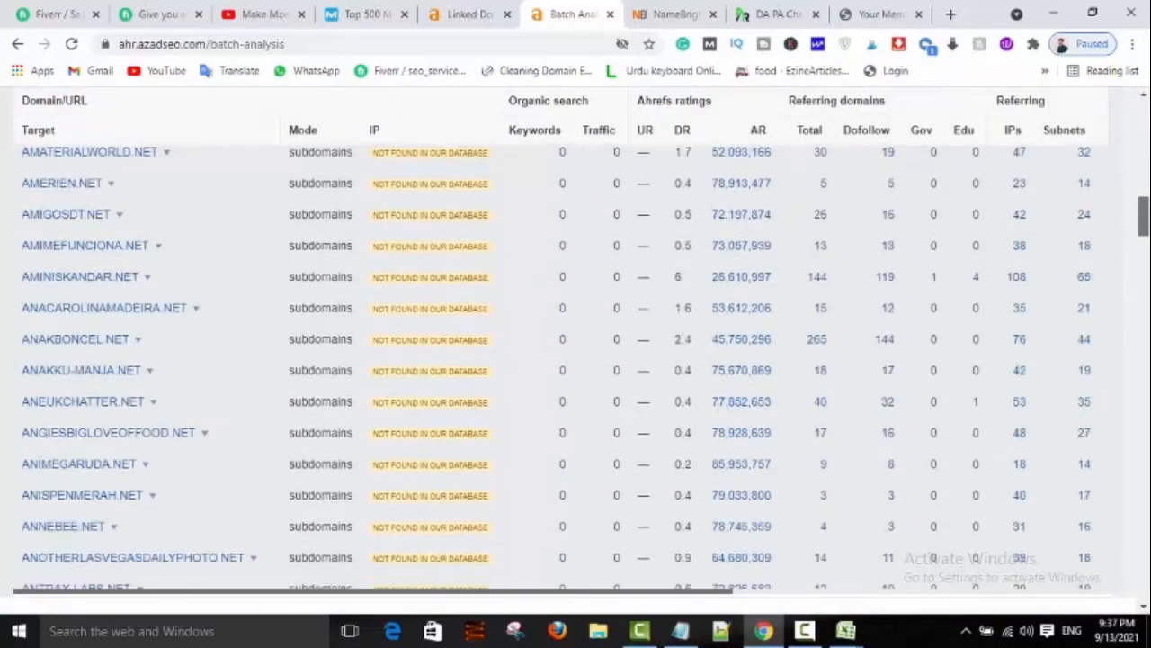
pyautogui.scroll(8, 576, 366)
pyautogui.moveTo(1143, 211); pyautogui.dragTo(1143, 144)
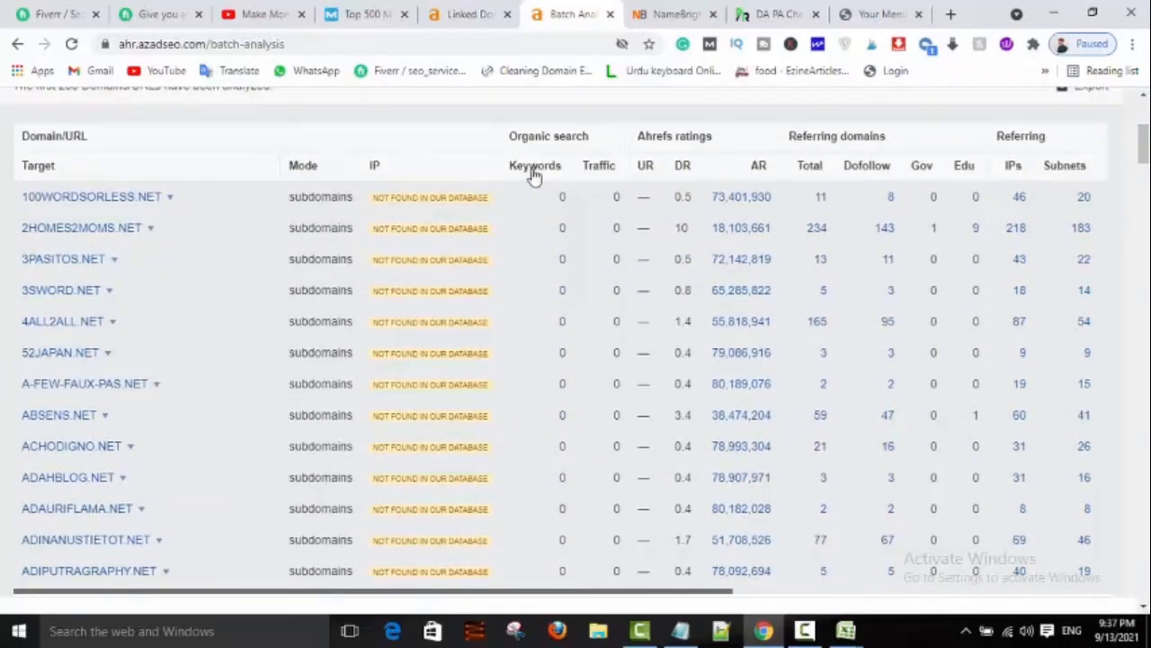
pyautogui.moveTo(689, 171)
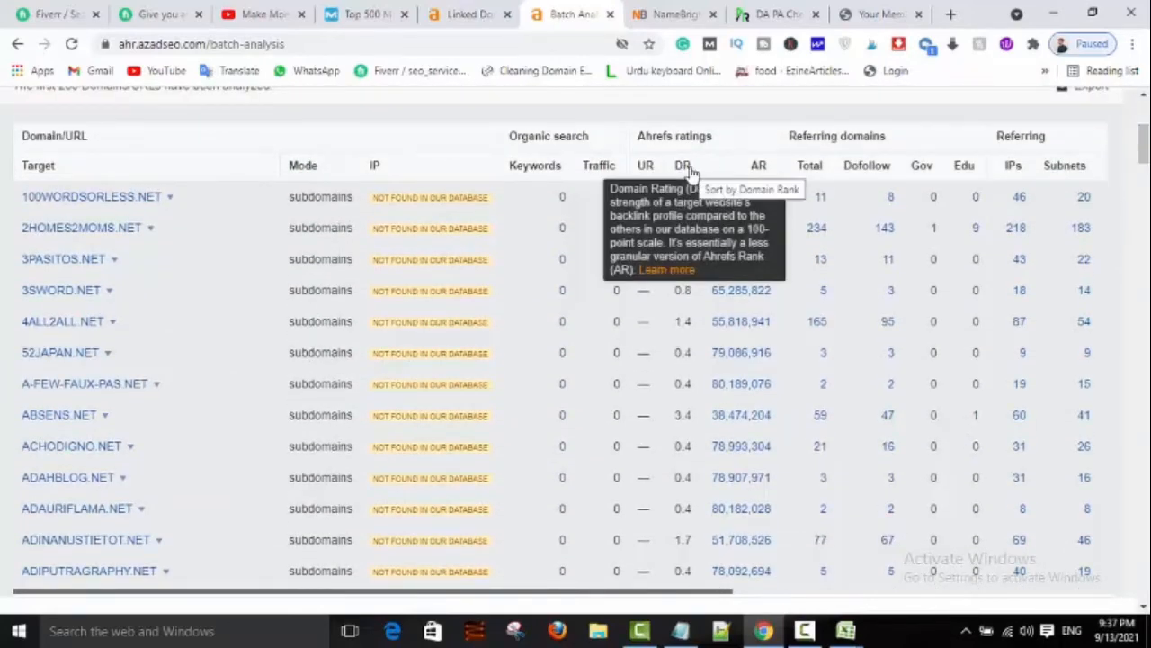
pyautogui.click(687, 169)
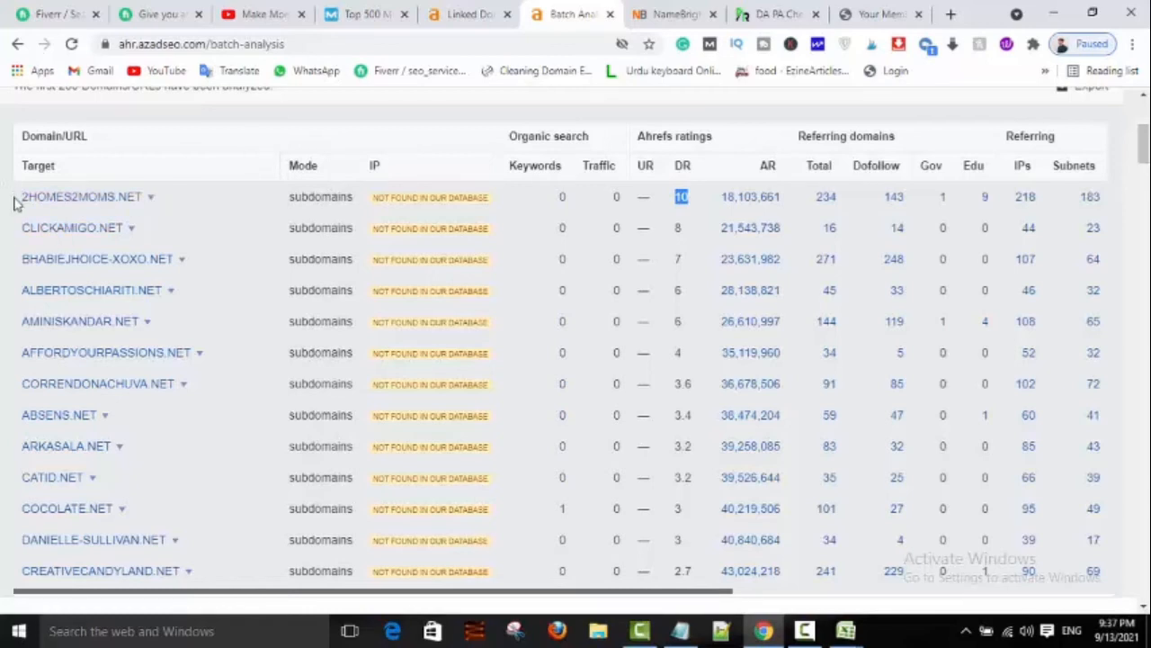
# Step: Copy 2HOMES2MOMS.NET from the sorted results and paste it into Website SEO Checker's spam score form
pyautogui.moveTo(14, 203); pyautogui.dragTo(148, 199)
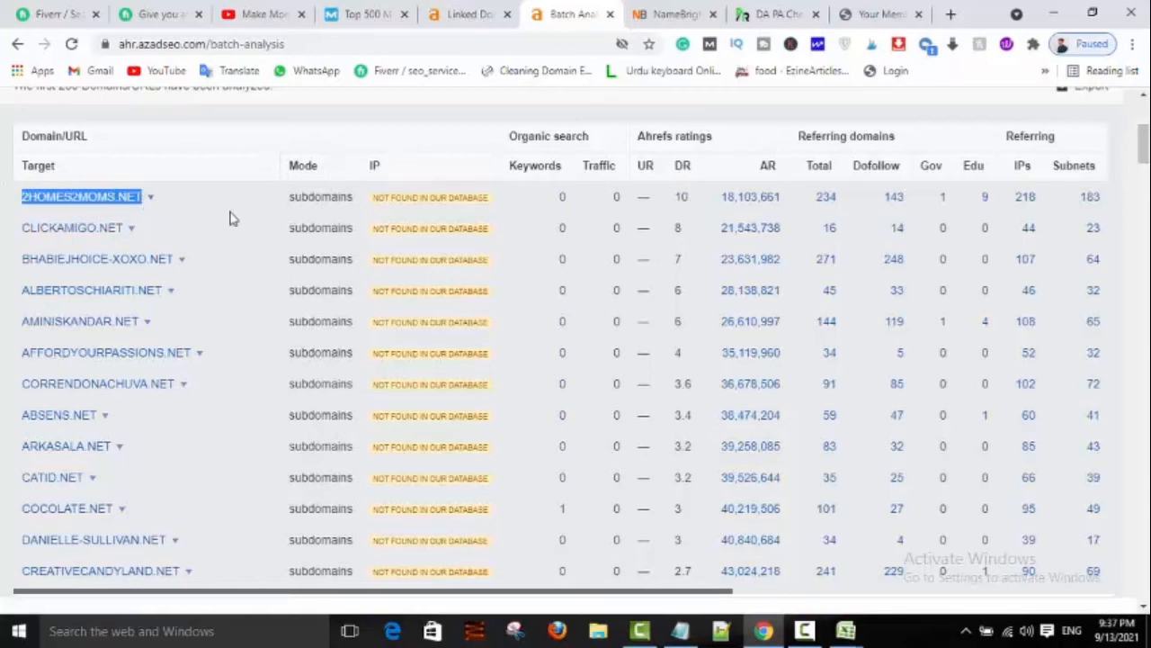
pyautogui.click(775, 14)
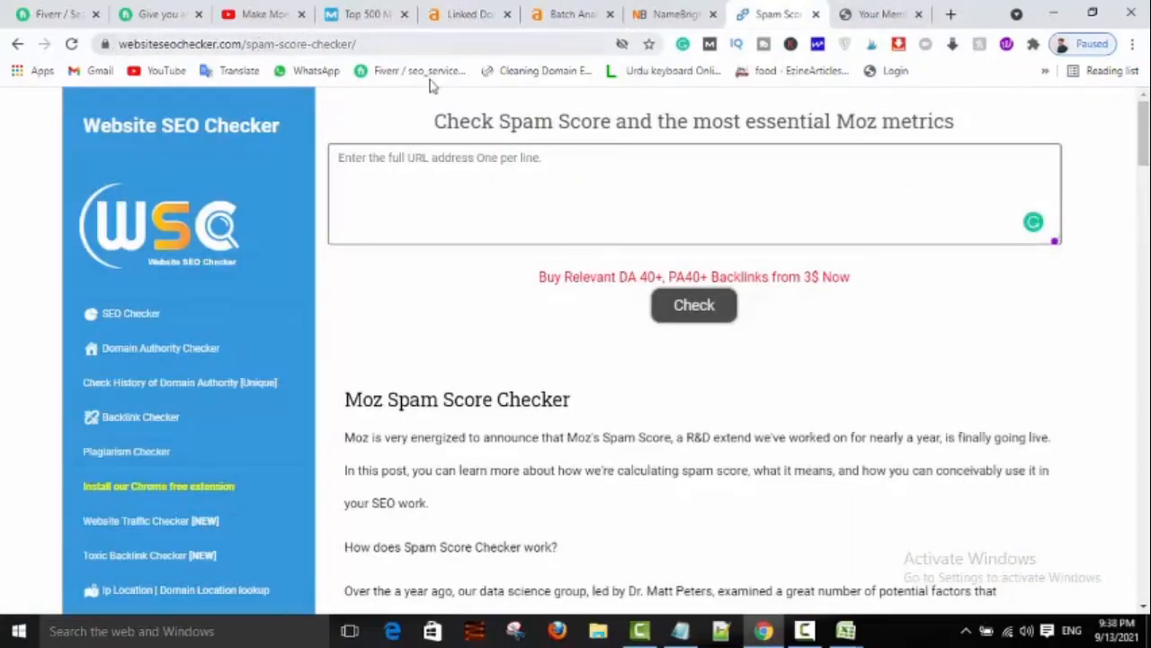
pyautogui.click(580, 163)
pyautogui.hotkey('ctrl', 'v')
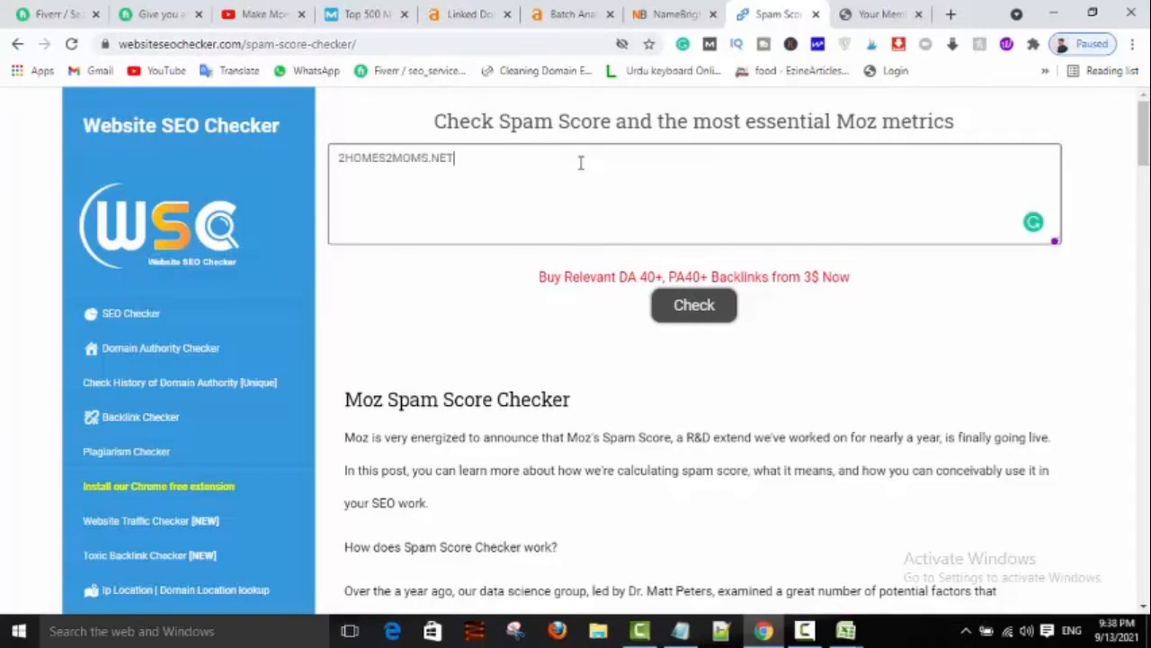
pyautogui.click(556, 9)
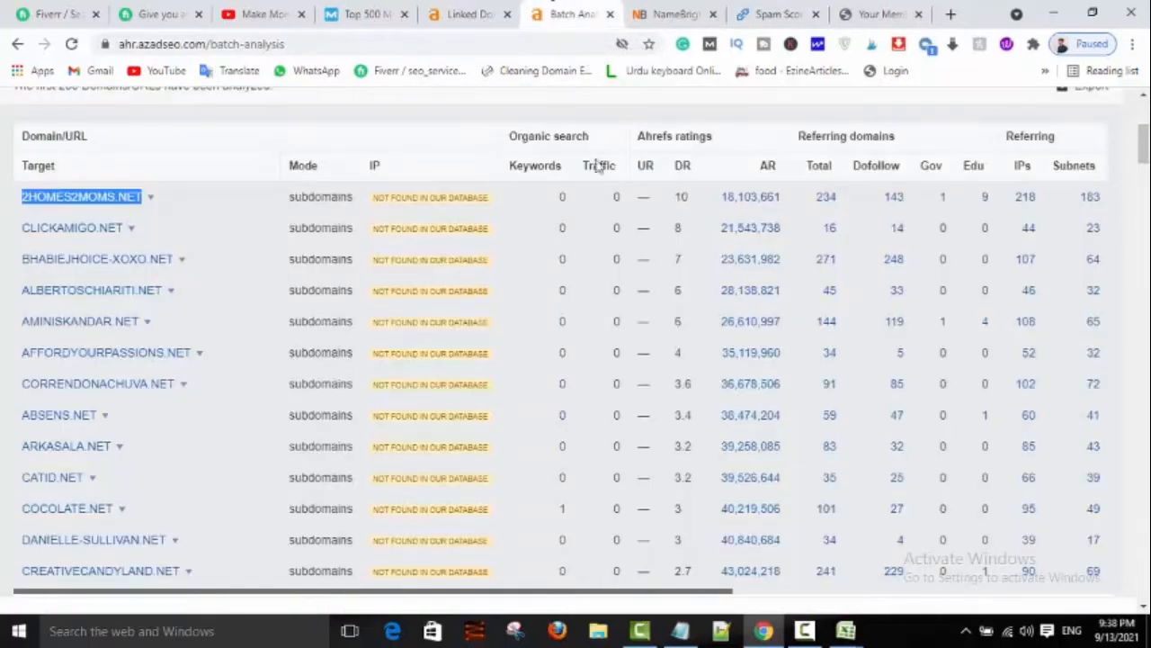
pyautogui.click(774, 14)
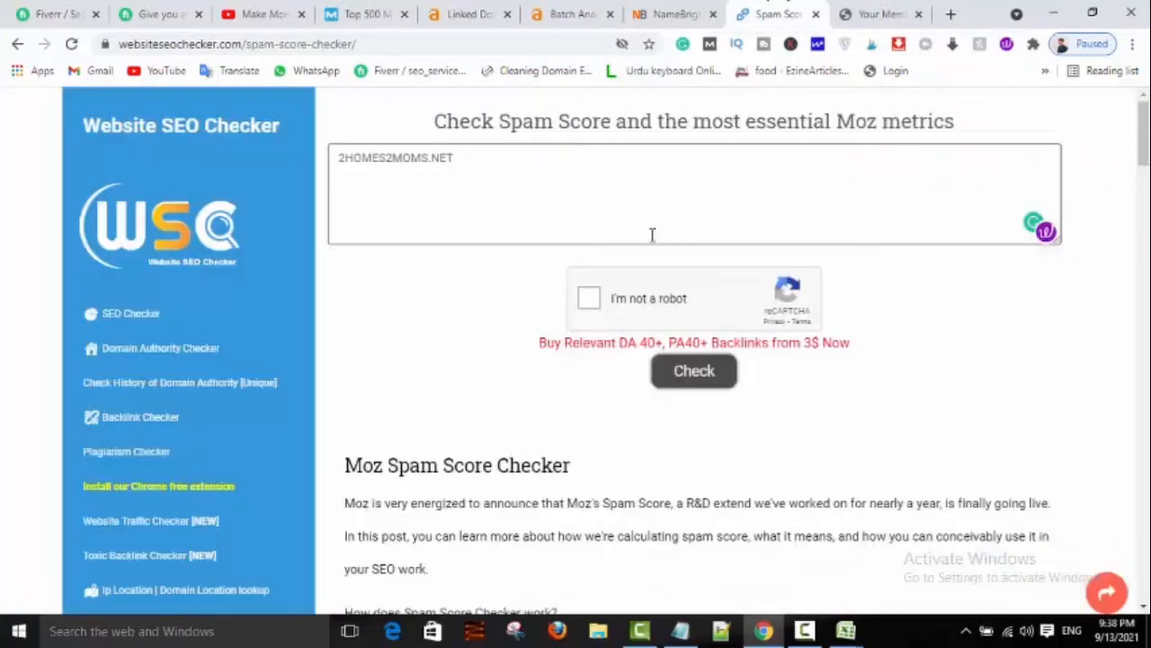
# Step: Complete the taxi image reCAPTCHA, run the check for 2HOMES2MOMS.NET and review its DA, PA and spam score
pyautogui.click(641, 321)
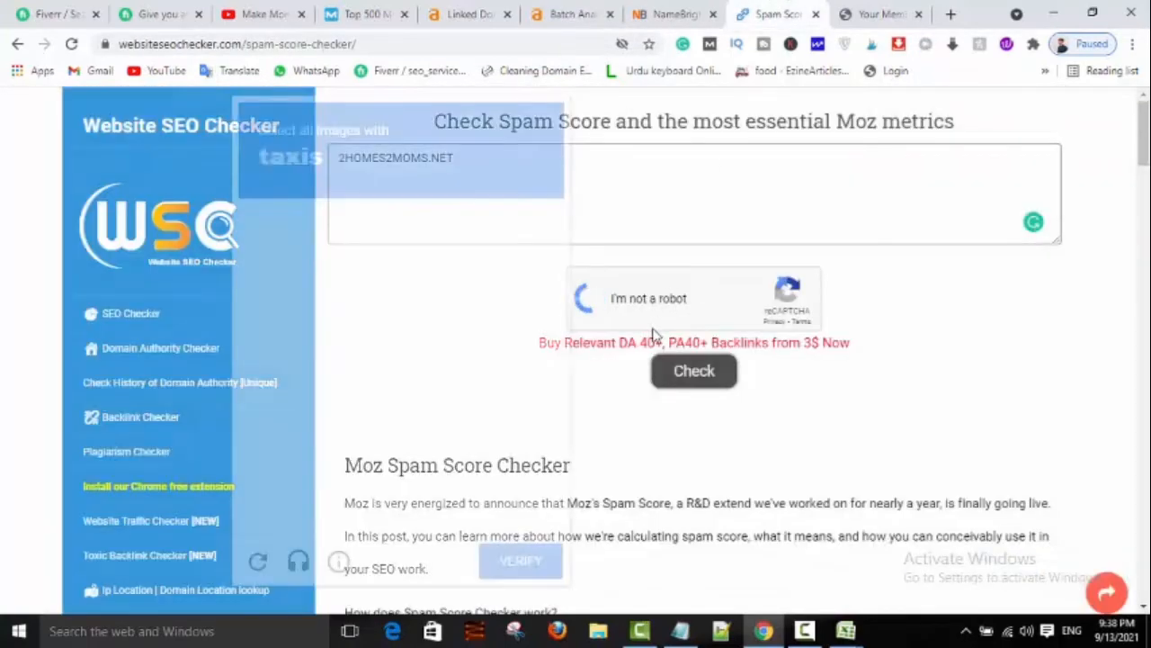
pyautogui.click(288, 274)
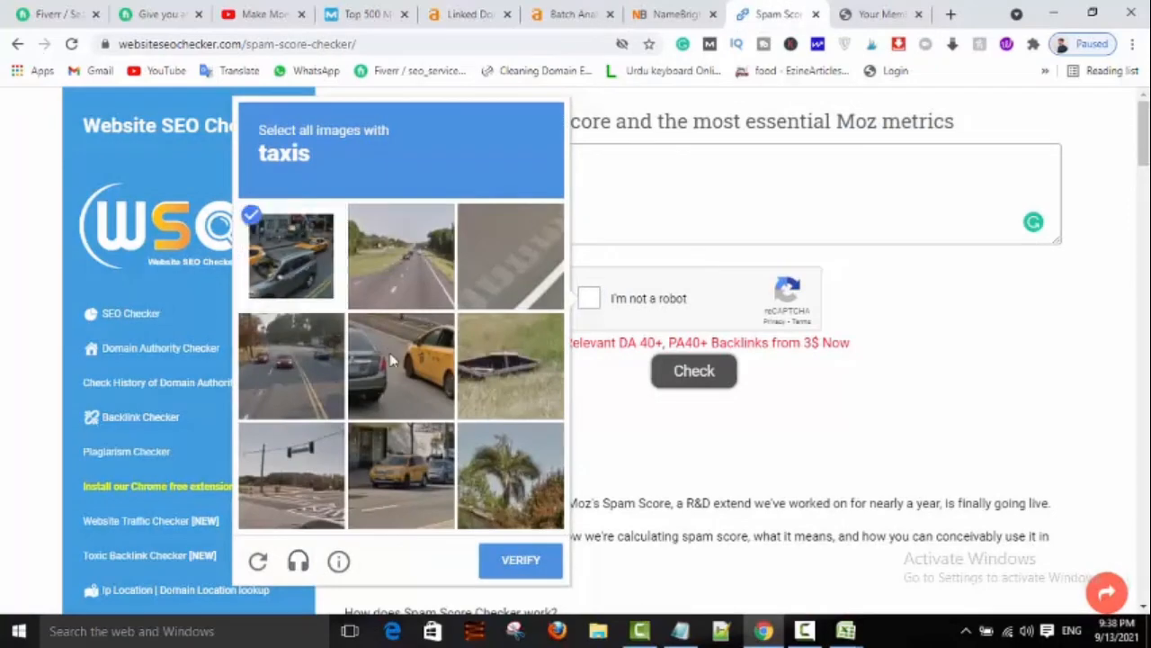
pyautogui.click(407, 376)
pyautogui.click(450, 485)
pyautogui.click(507, 562)
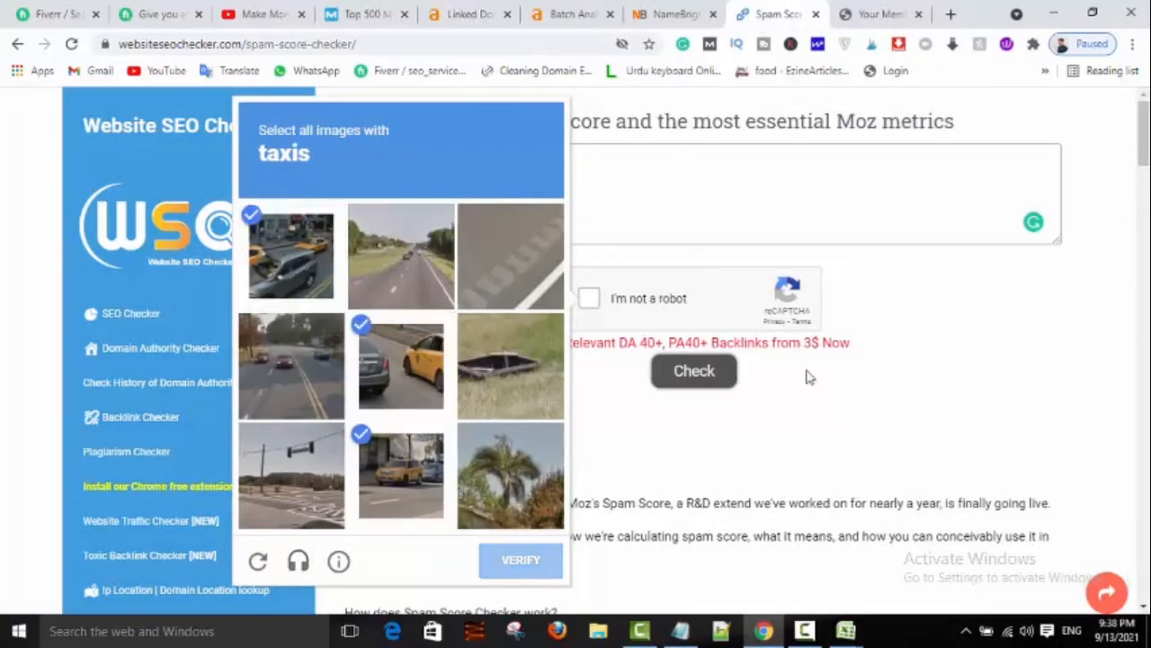
pyautogui.click(675, 381)
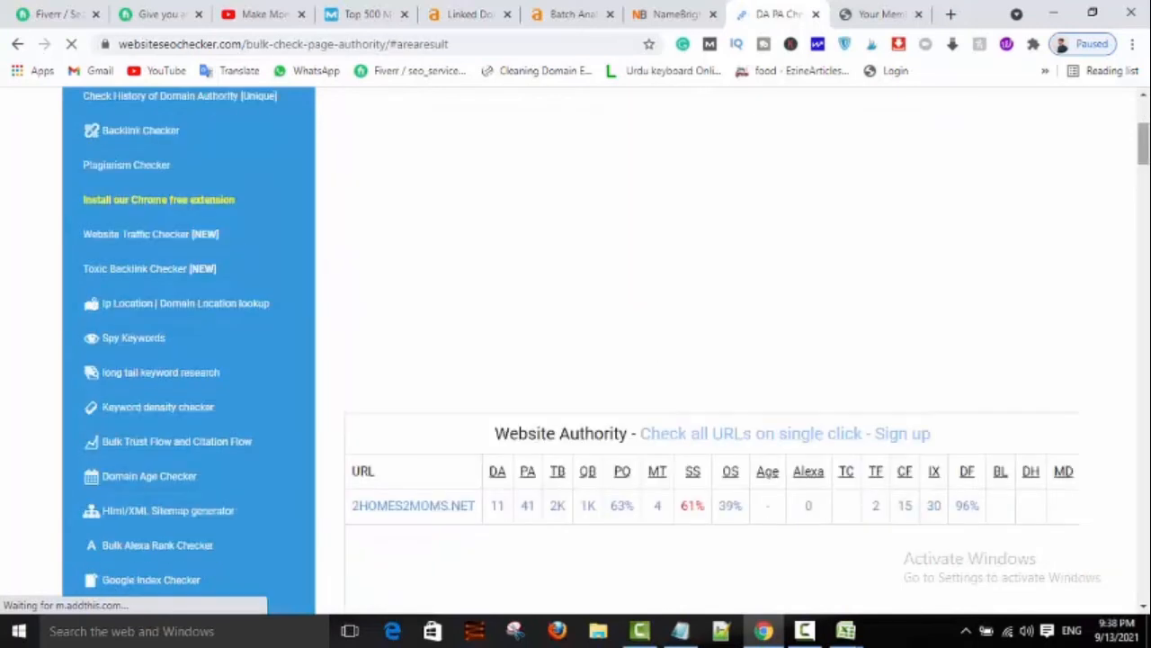
pyautogui.moveTo(1143, 151); pyautogui.dragTo(1144, 162)
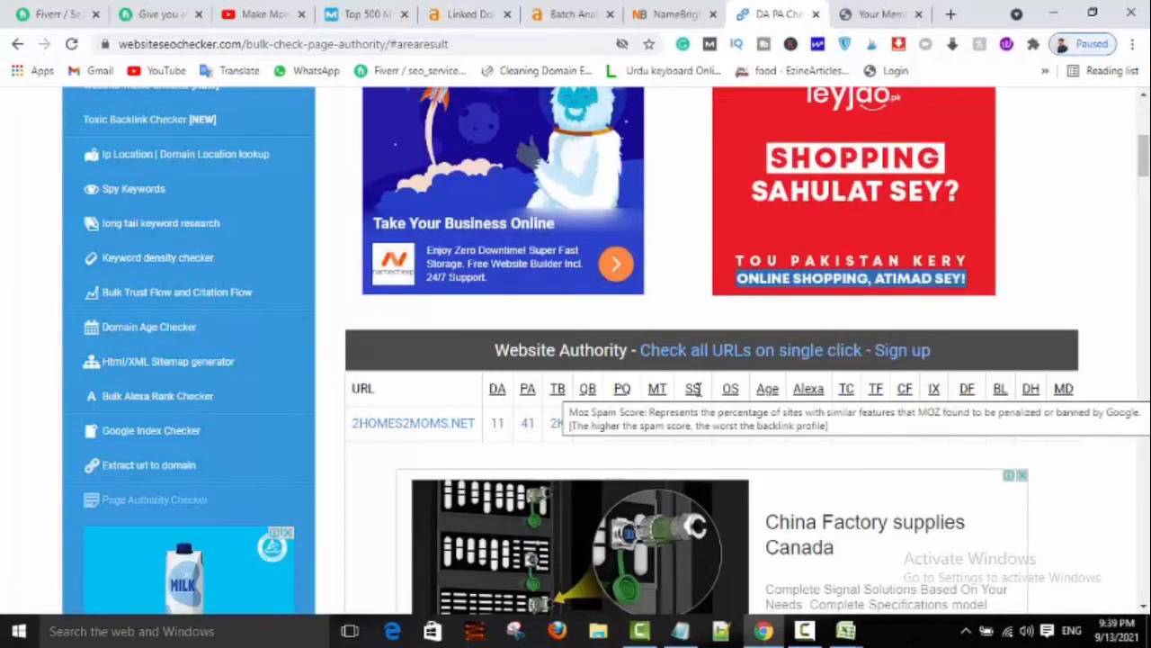
# Step: Copy CLICKAMIGO.NET from the batch analysis results and replace the domain in Website SEO Checker's DA PA form with it
pyautogui.click(608, 10)
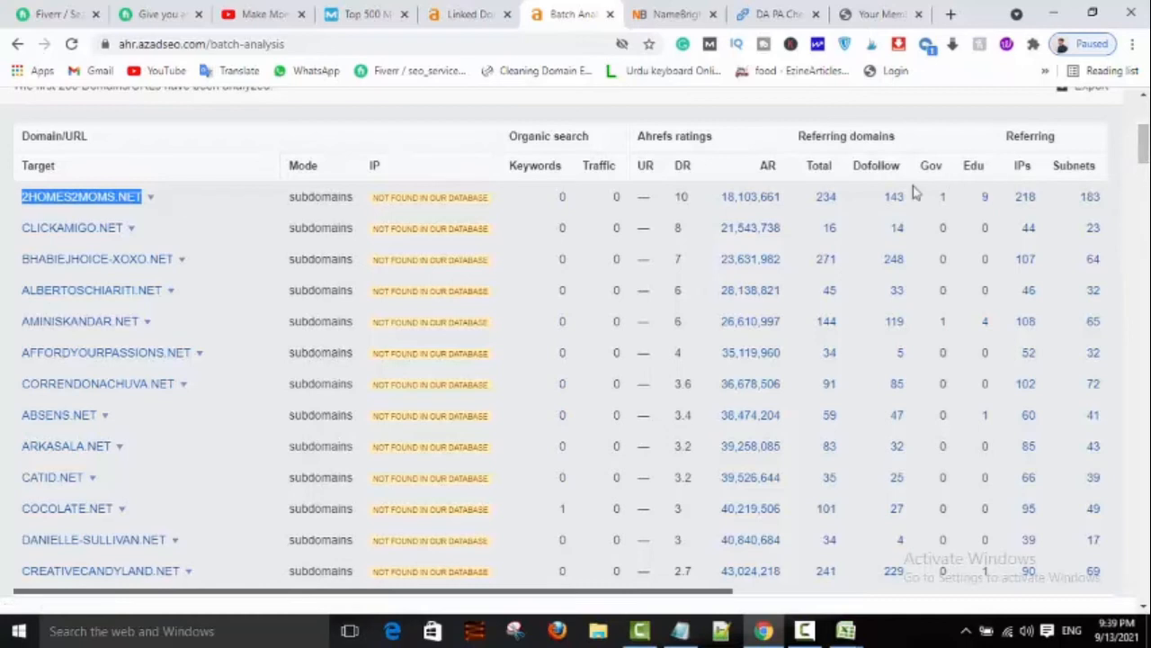
pyautogui.click(678, 231)
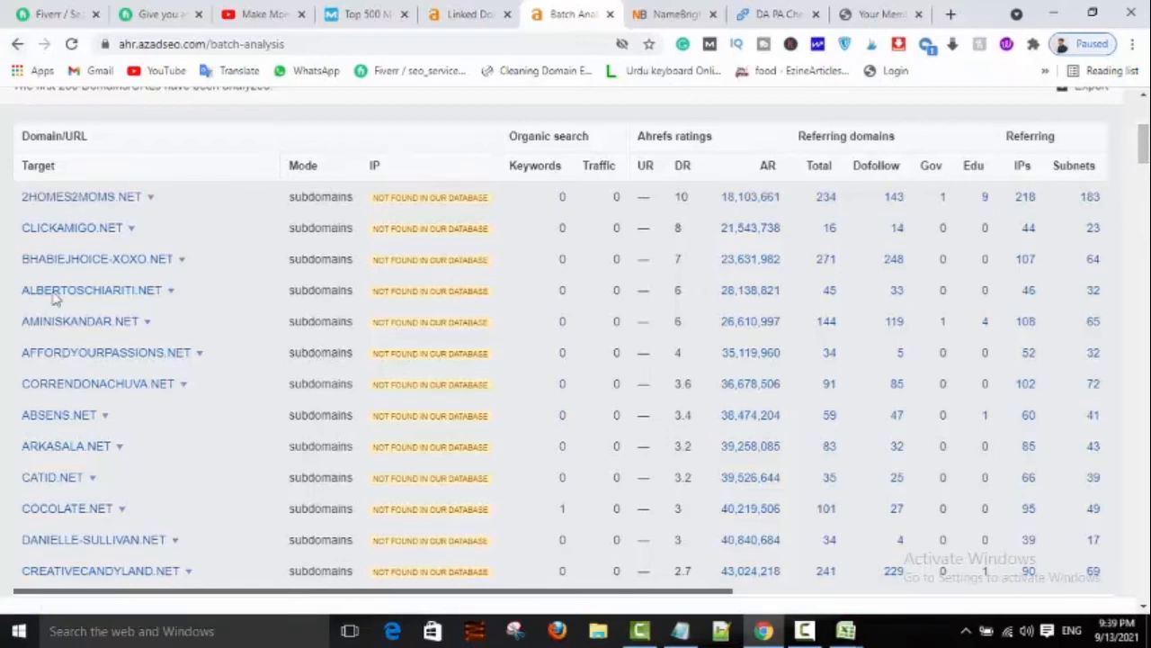
pyautogui.moveTo(17, 230); pyautogui.dragTo(277, 241)
pyautogui.hotkey('ctrl', 'c')
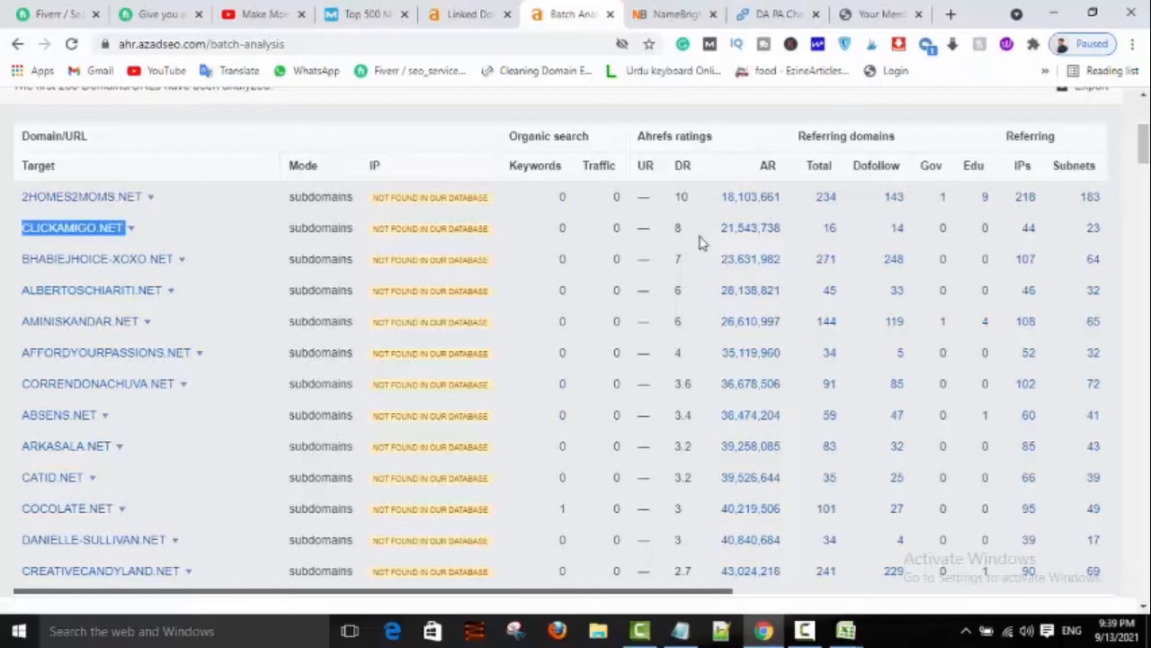
pyautogui.click(675, 15)
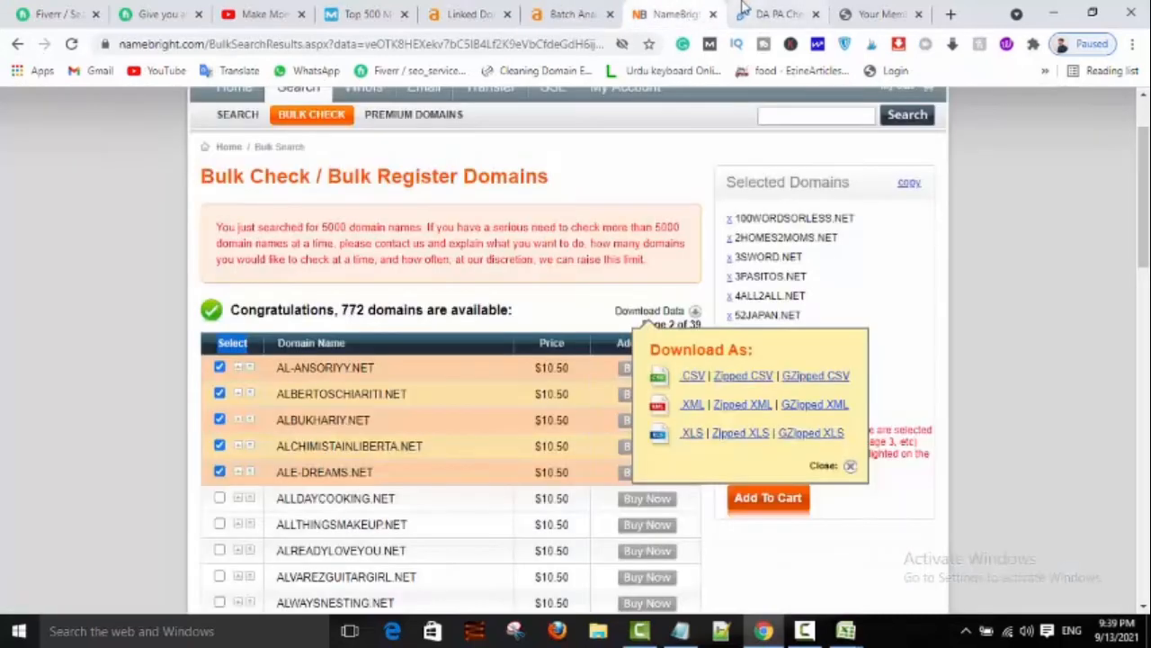
pyautogui.click(775, 15)
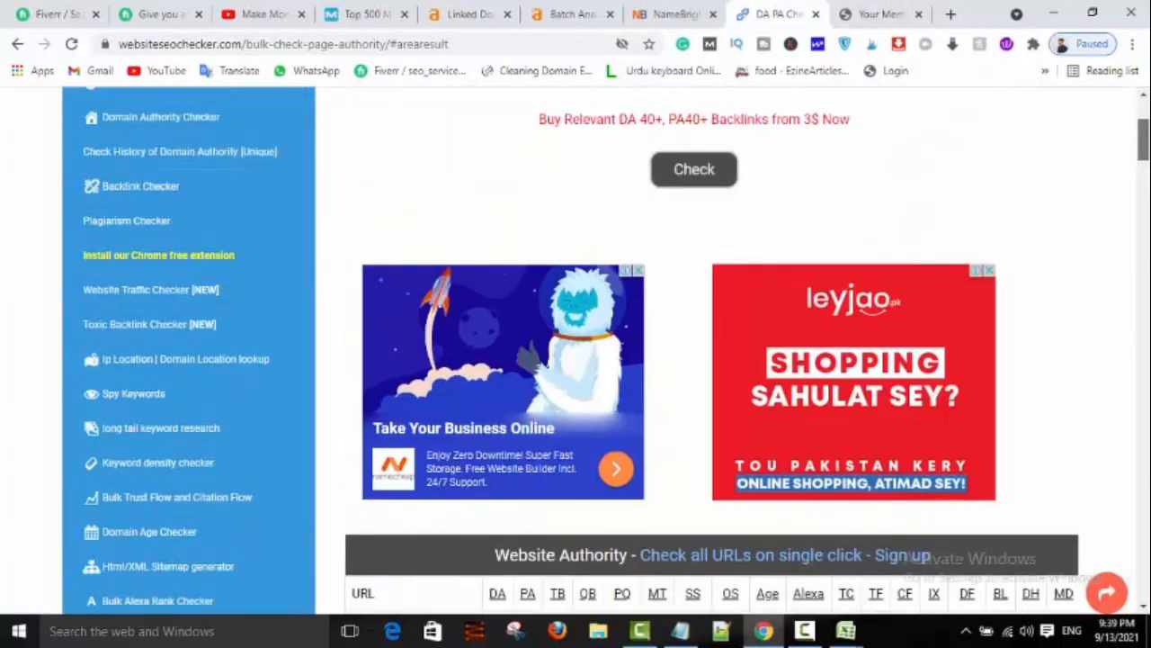
pyautogui.scroll(5, 706, 196)
pyautogui.click(720, 174)
pyautogui.hotkey('ctrl', 'a')
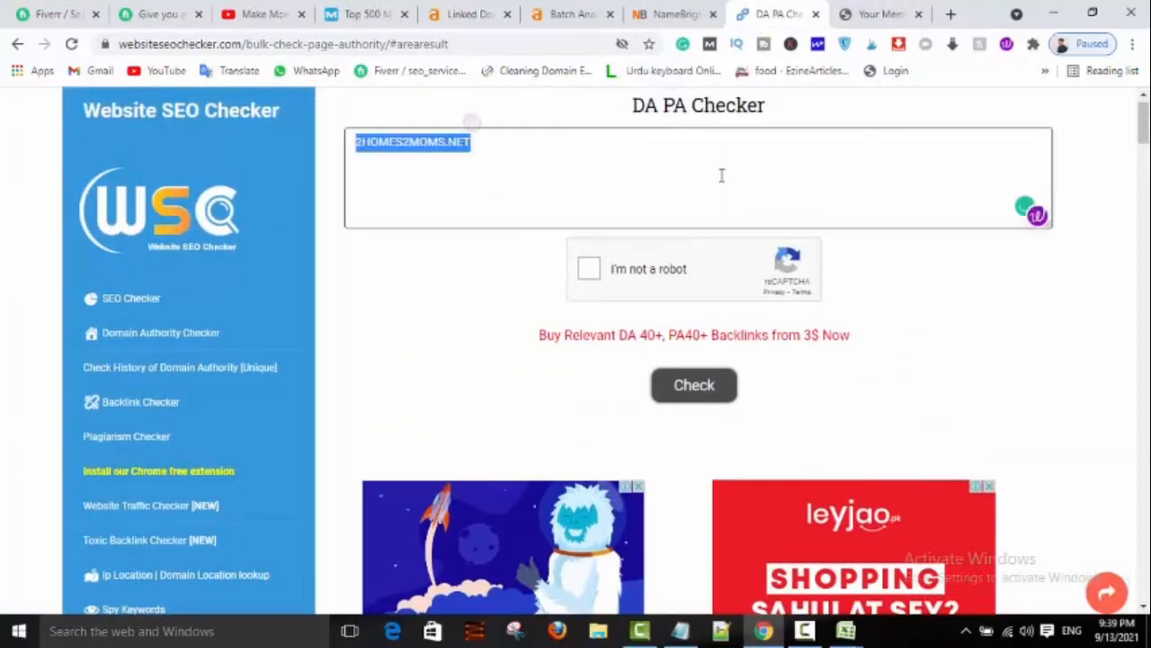
pyautogui.hotkey('ctrl', 'v')
# Step: Complete the traffic lights reCAPTCHA, run the check for CLICKAMIGO.NET and review its DA, PA and spam score
pyautogui.click(656, 297)
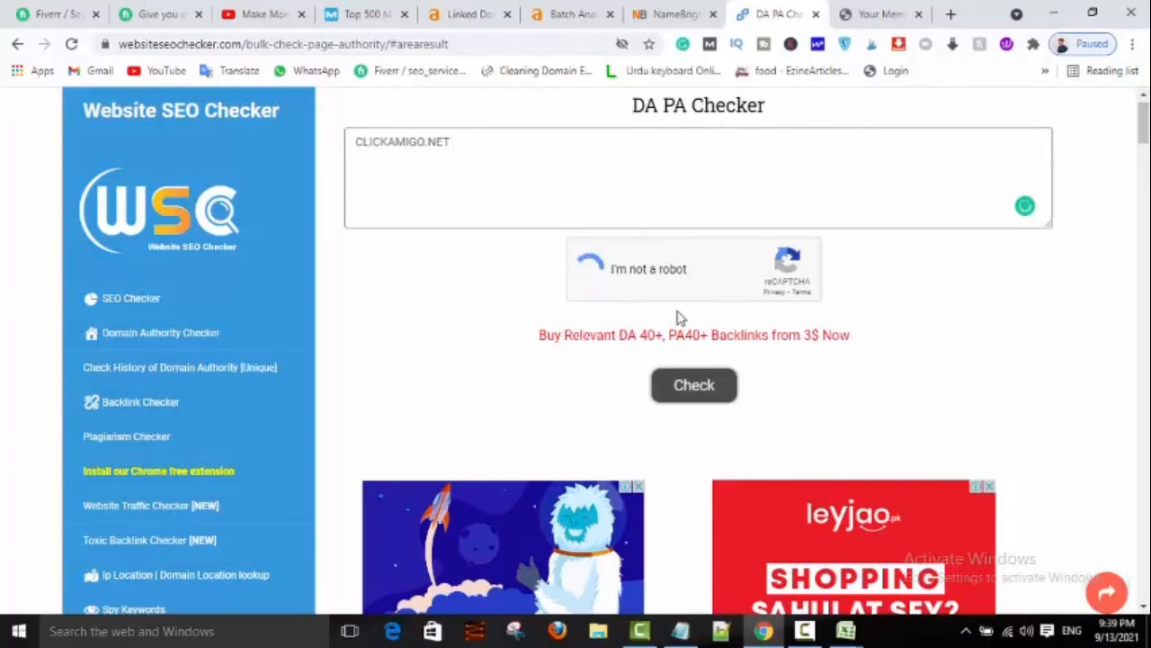
pyautogui.click(517, 403)
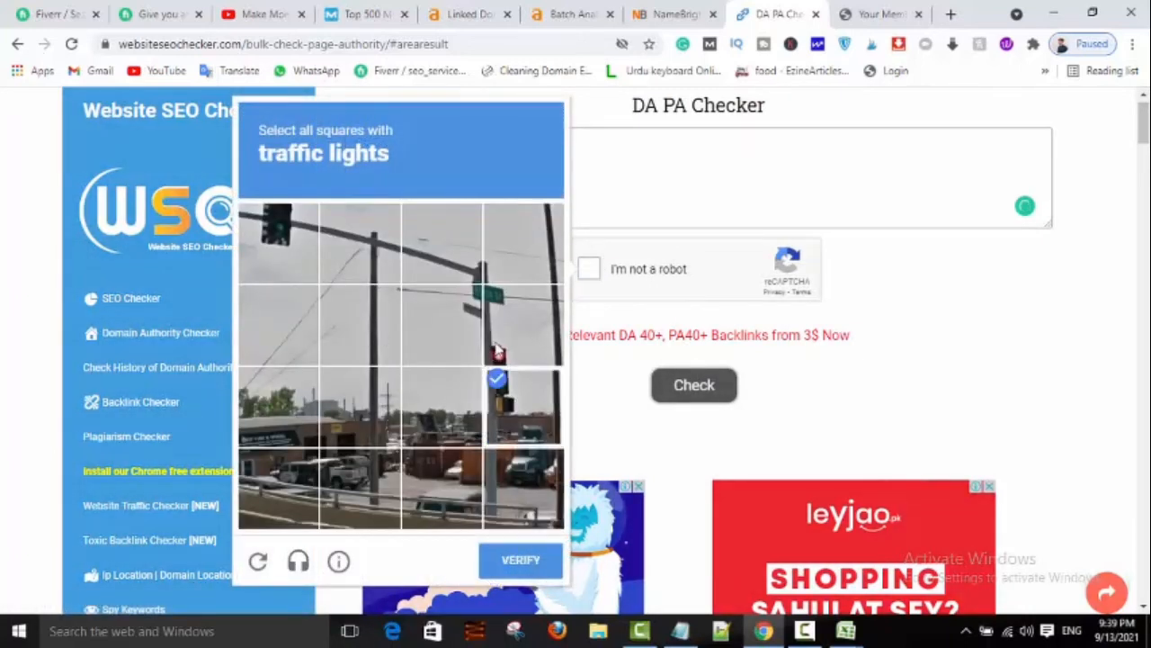
pyautogui.click(517, 322)
pyautogui.click(285, 228)
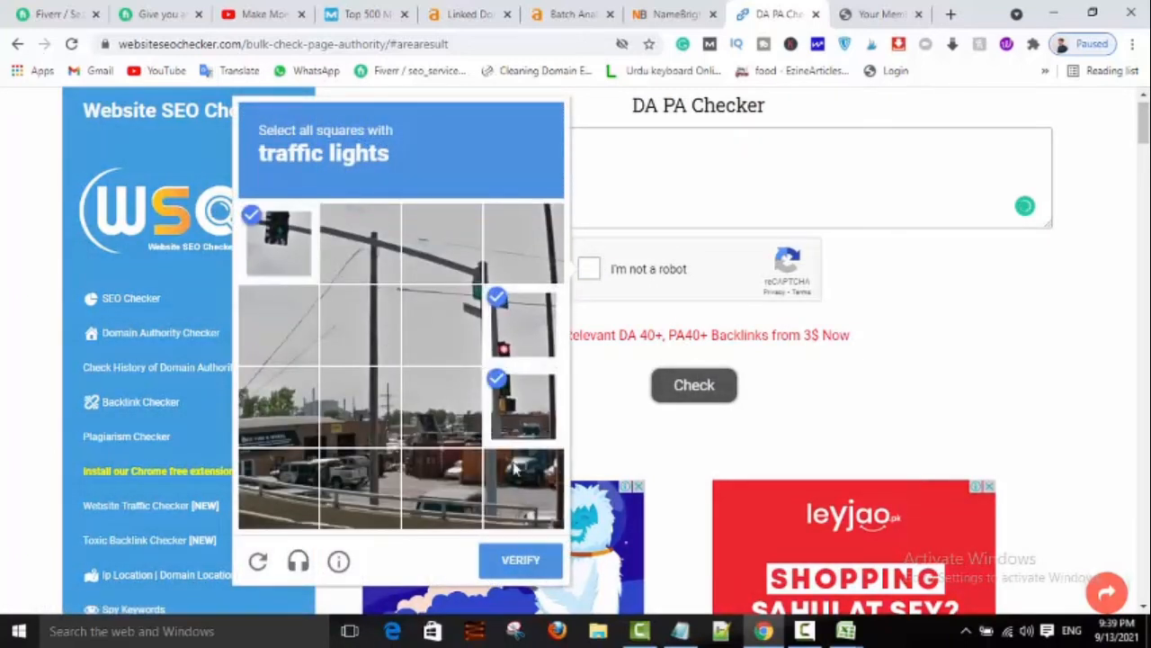
pyautogui.click(525, 558)
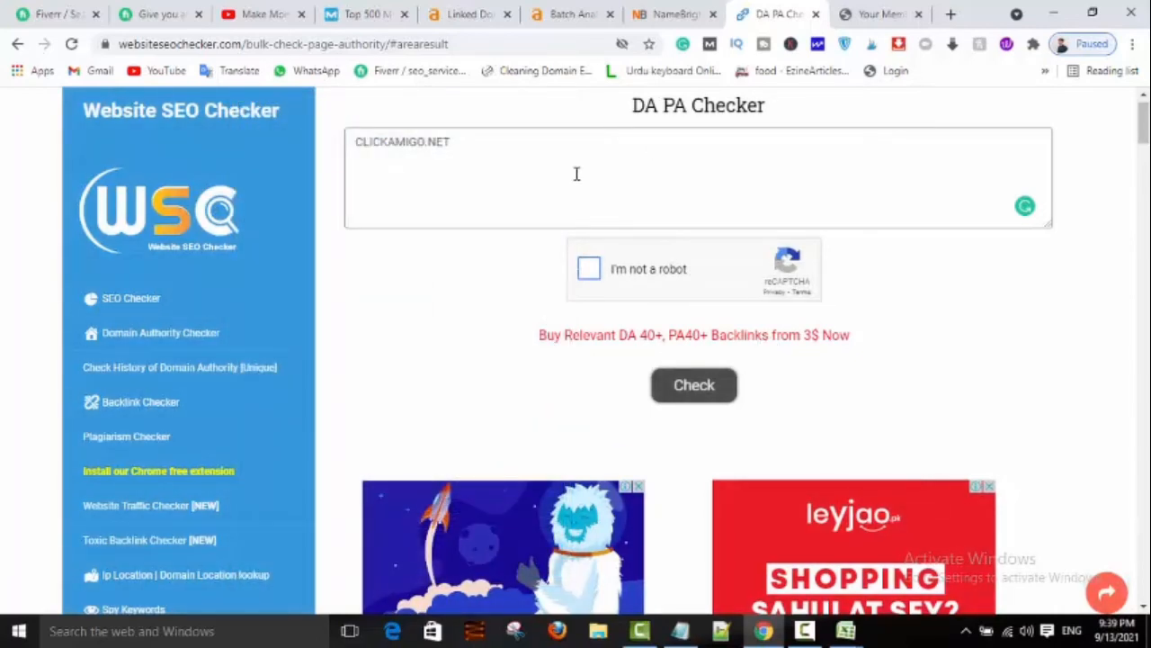
pyautogui.click(632, 273)
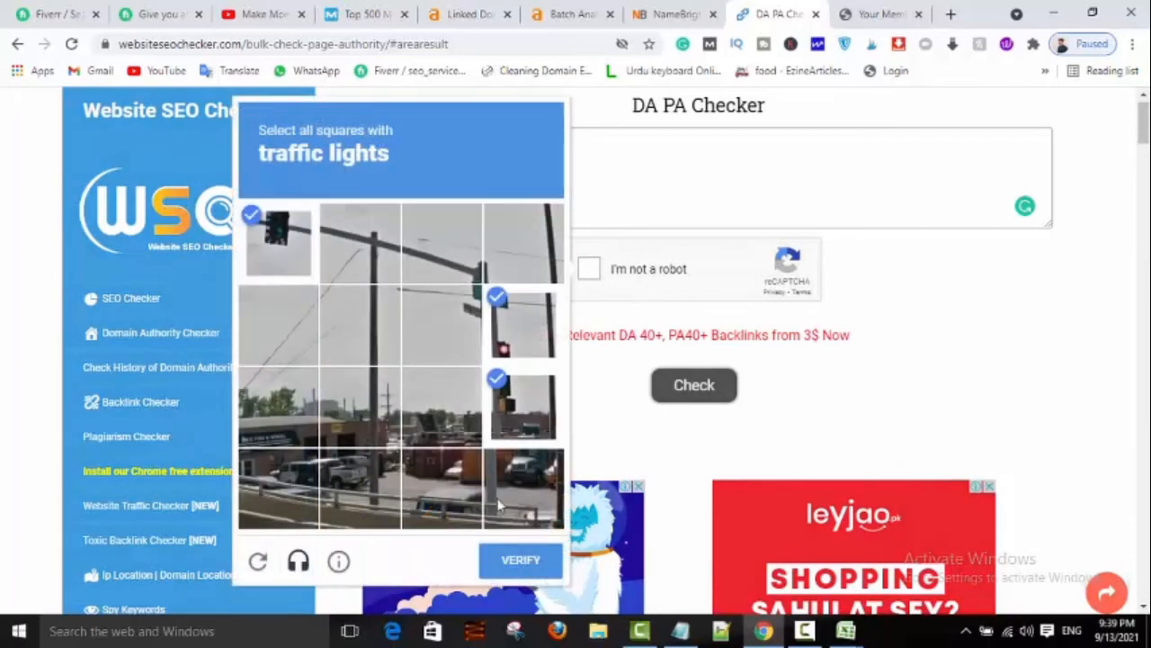
pyautogui.click(522, 561)
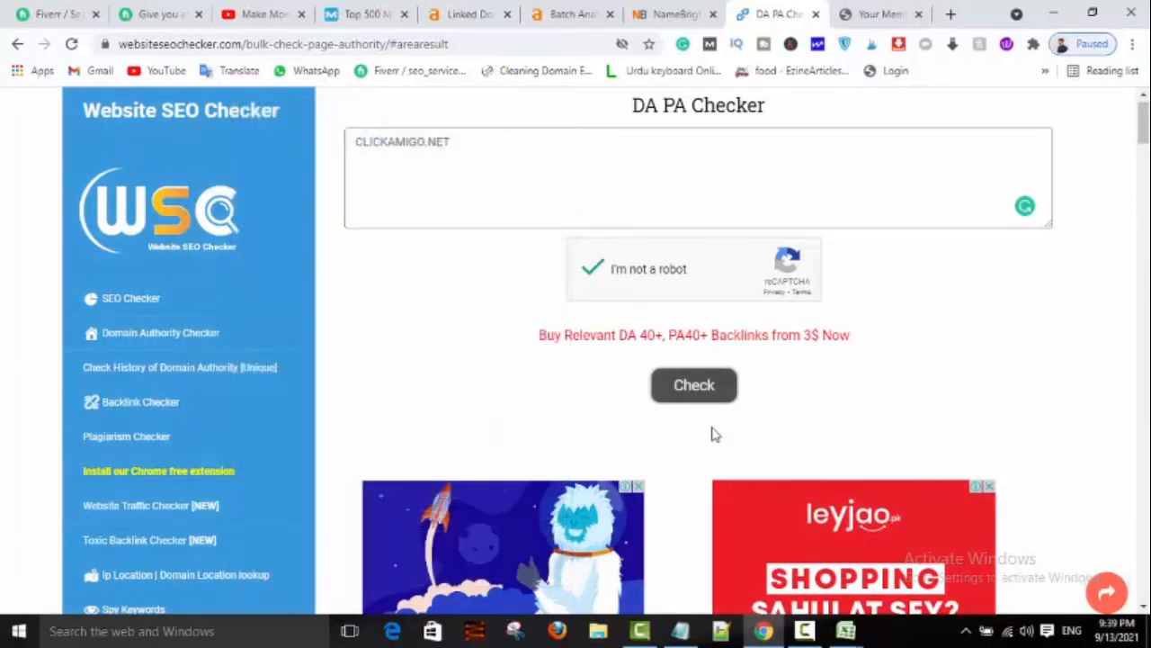
pyautogui.click(710, 394)
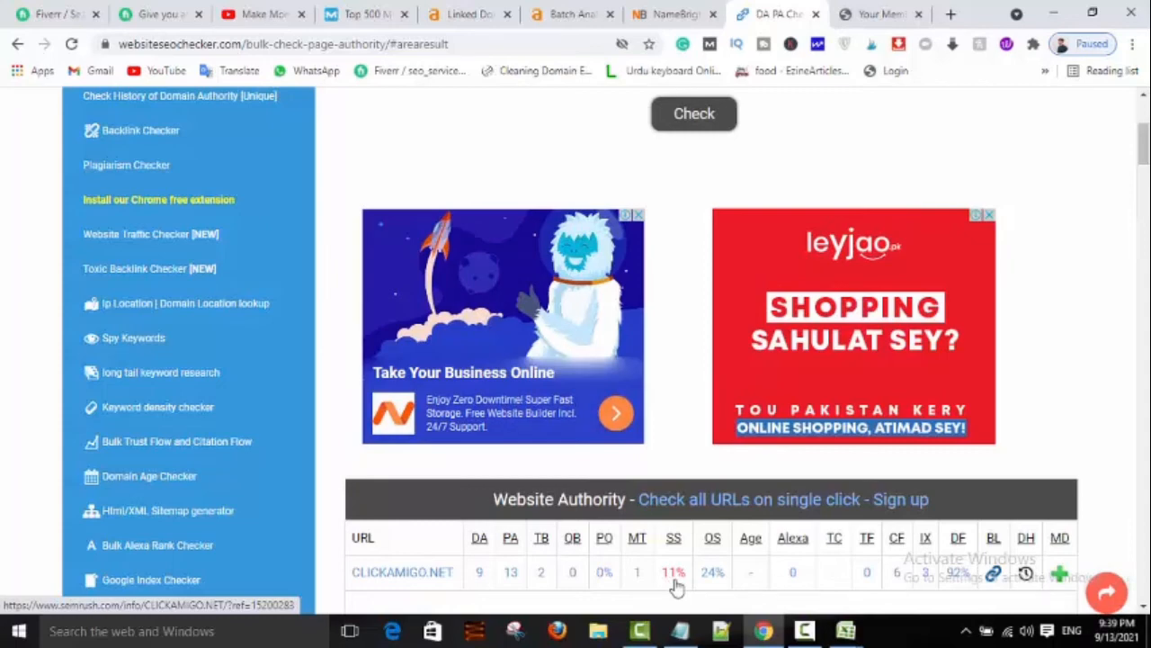
# Step: Review the batch analysis metrics again alongside NameBright's bulk check results and its domain search limit notice
pyautogui.click(474, 9)
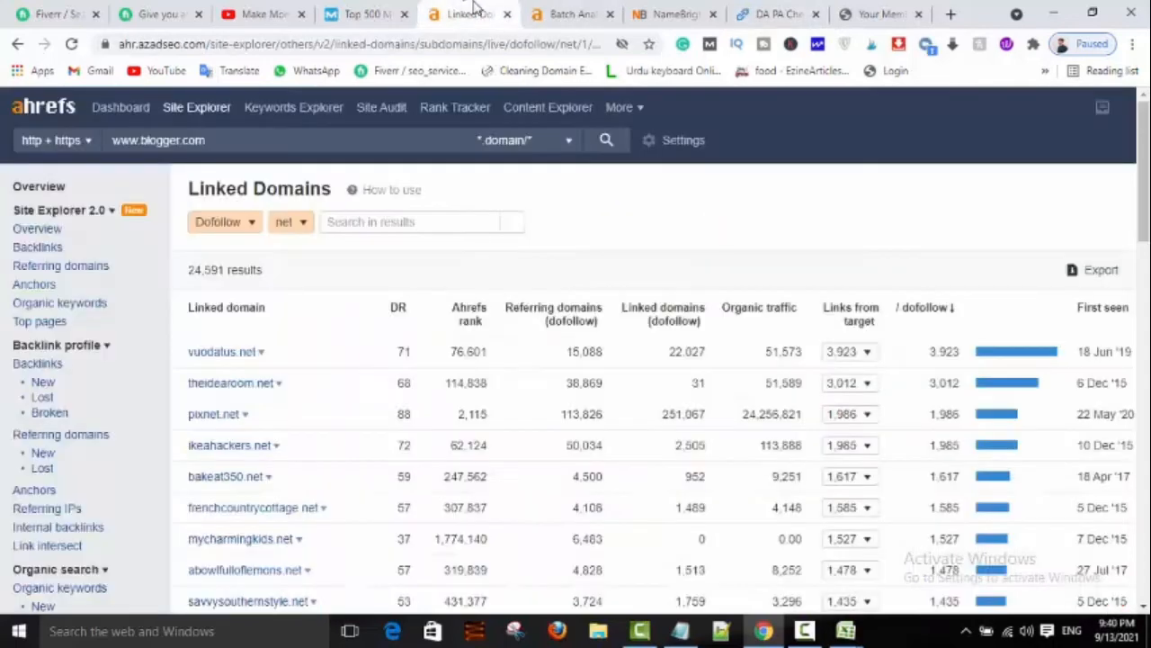
pyautogui.click(579, 14)
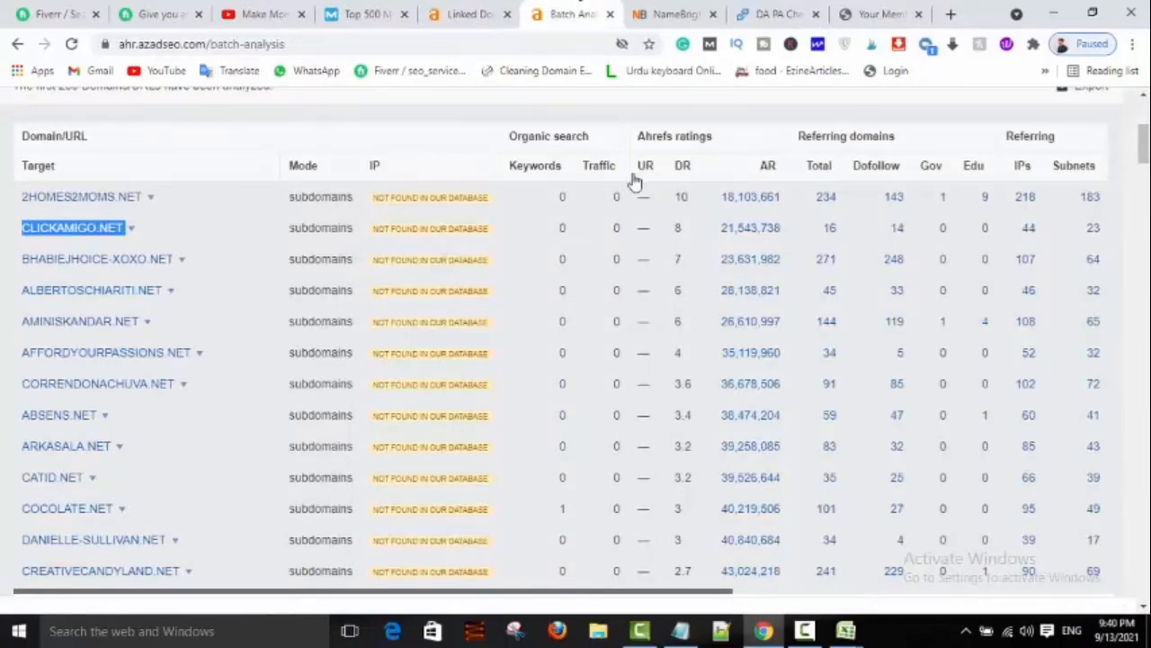
pyautogui.moveTo(1143, 144); pyautogui.dragTo(1143, 137)
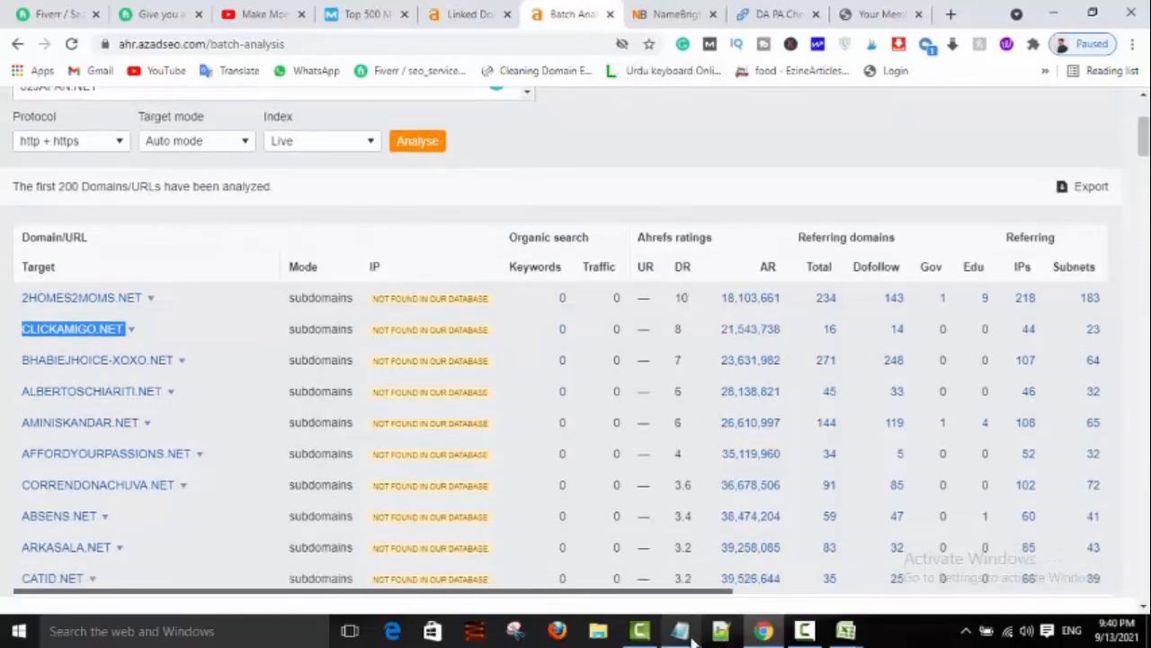
pyautogui.click(673, 14)
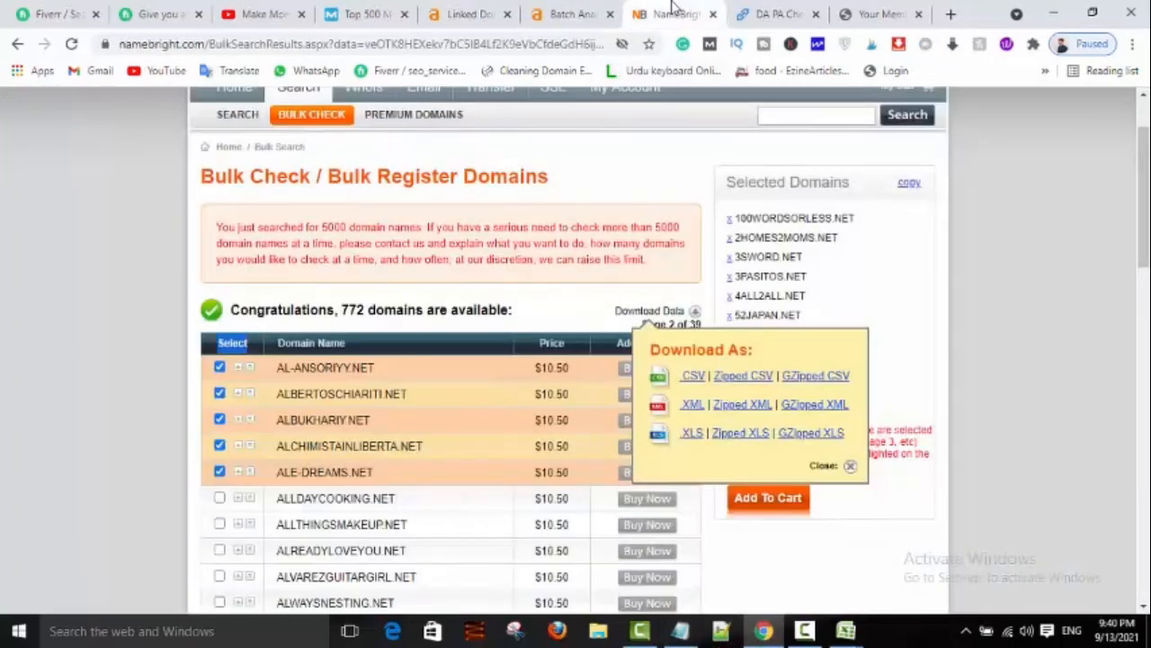
pyautogui.click(349, 315)
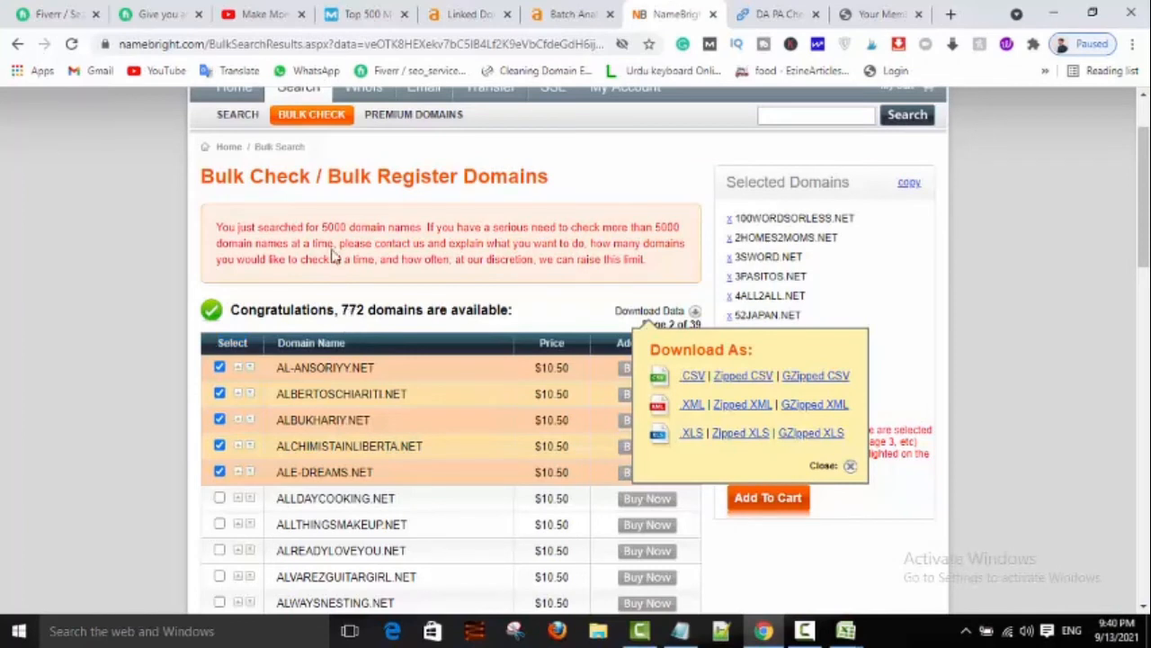
pyautogui.moveTo(345, 227); pyautogui.dragTo(387, 228)
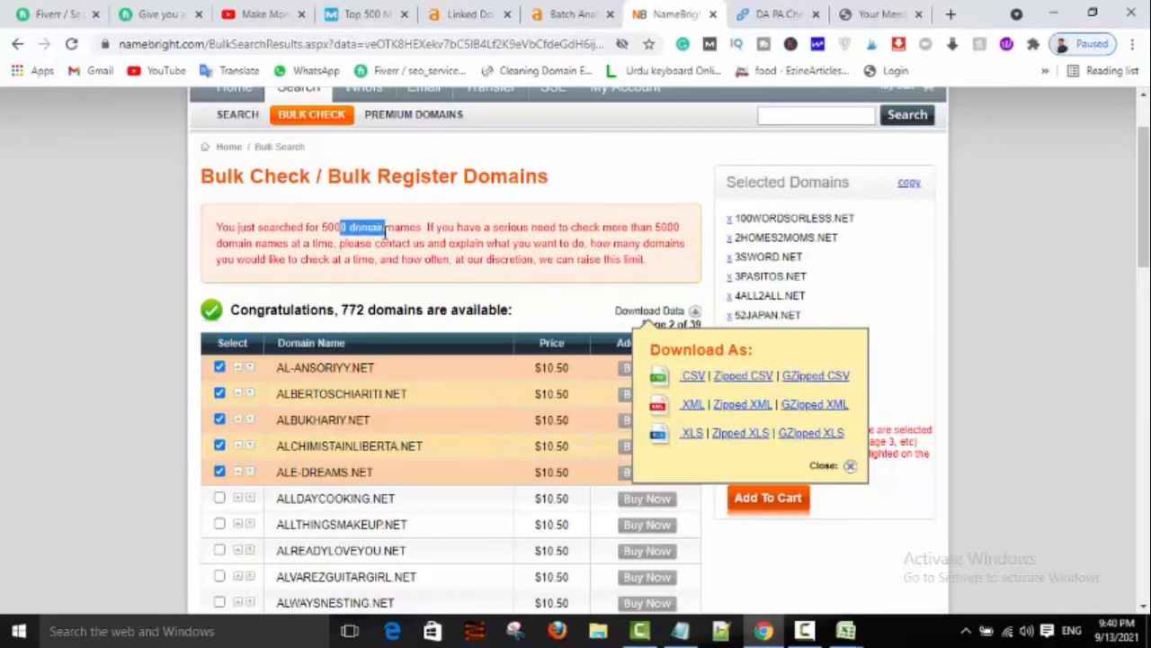
pyautogui.click(621, 240)
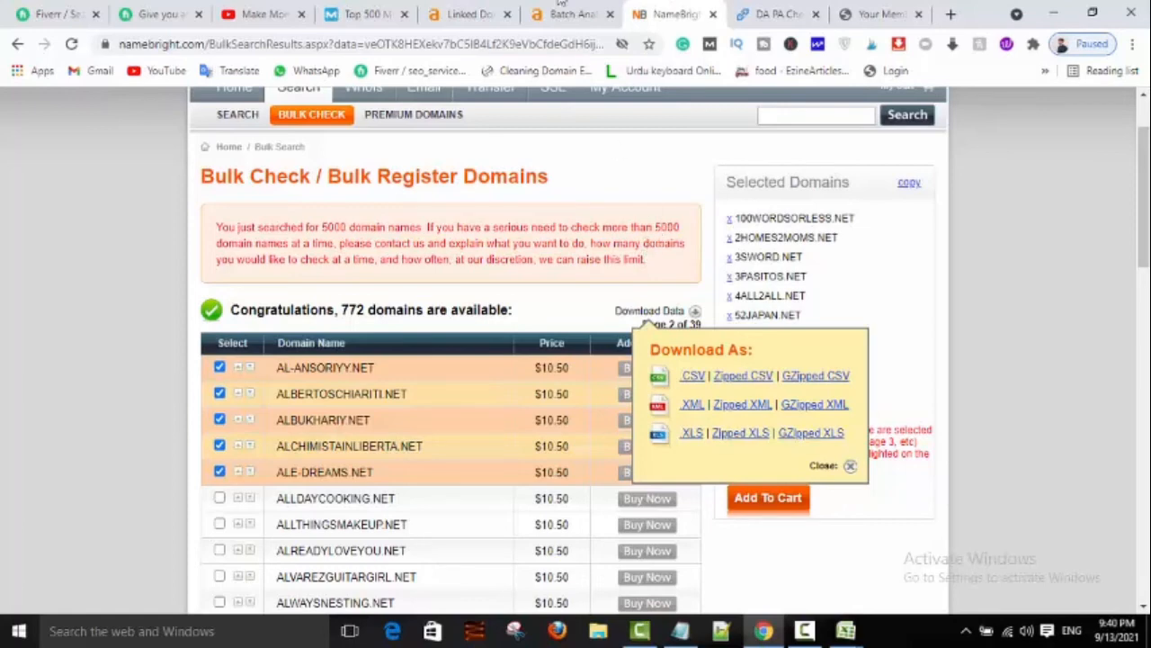
pyautogui.click(562, 11)
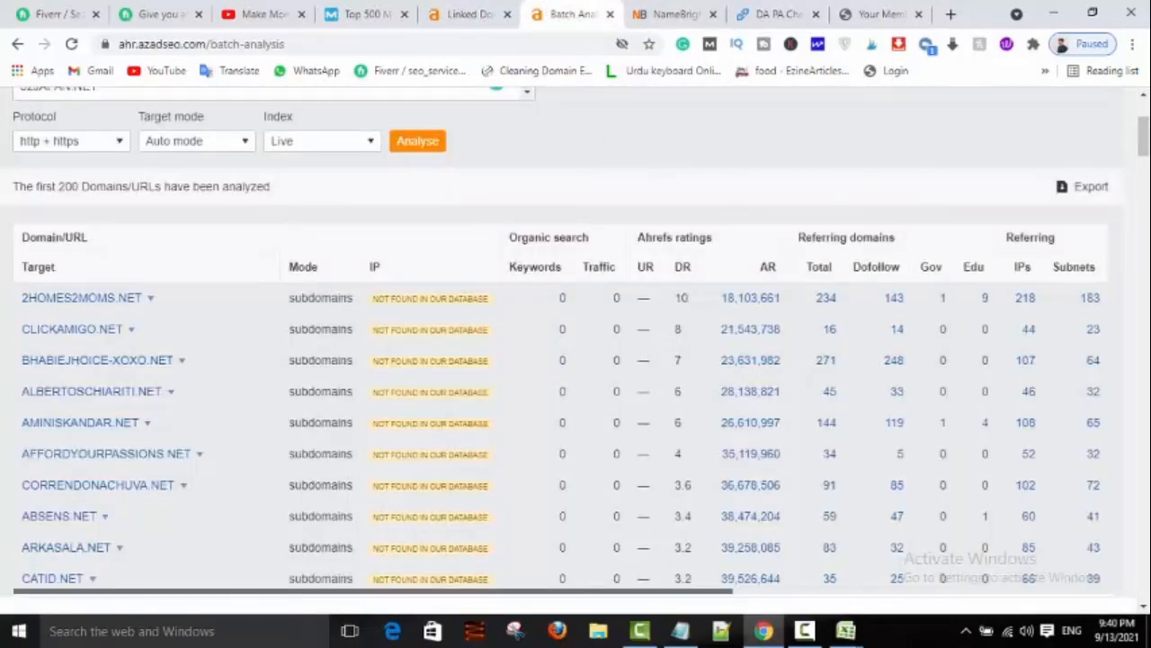
pyautogui.scroll(1, 575, 360)
pyautogui.scroll(-2, 984, 117)
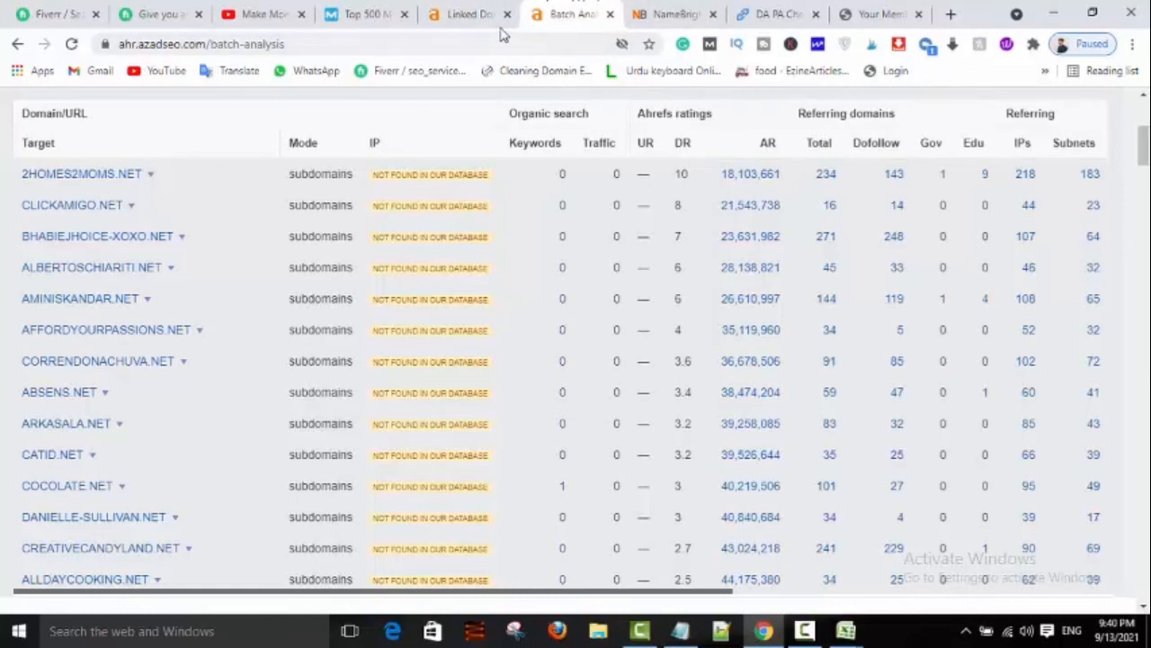
# Step: Review Moz's top 500 domains list and the title of the Fiverr gig offering an expired domain with a Wikipedia backlink
pyautogui.click(382, 11)
pyautogui.click(434, 303)
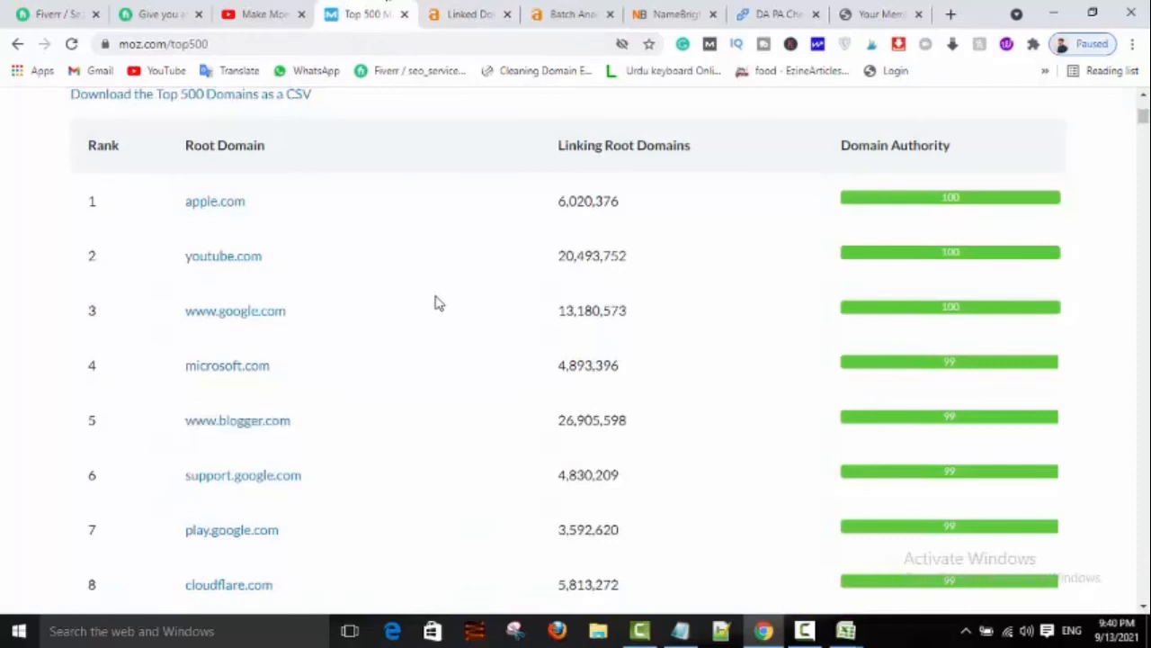
pyautogui.click(153, 13)
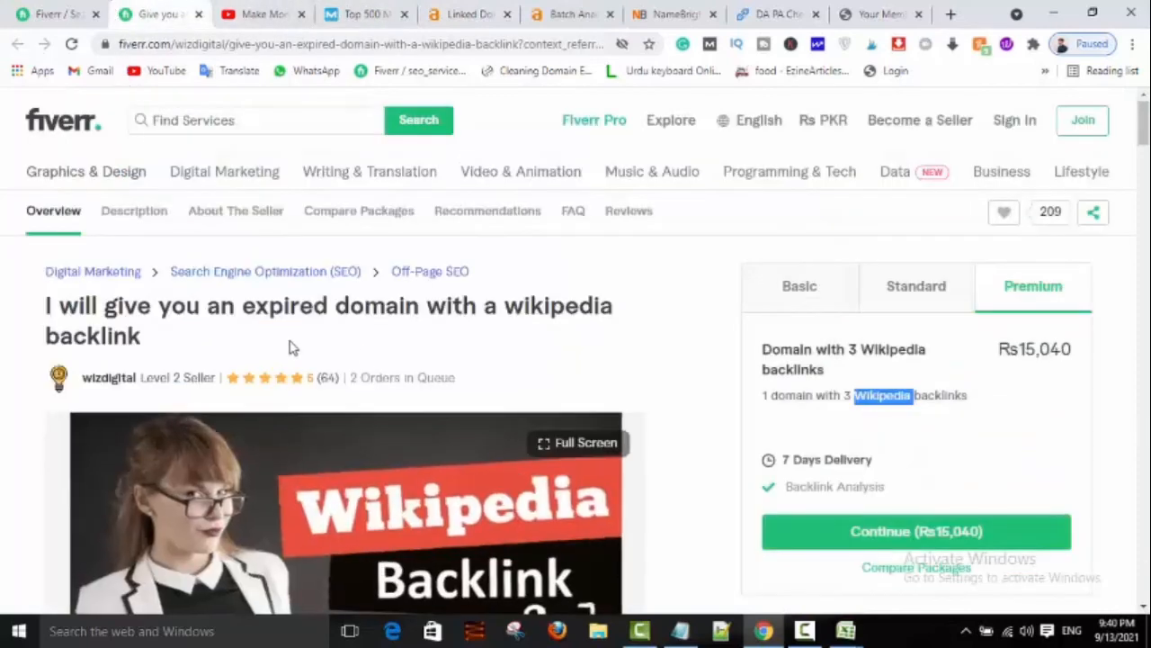
pyautogui.moveTo(339, 304); pyautogui.dragTo(506, 304)
pyautogui.click(517, 306)
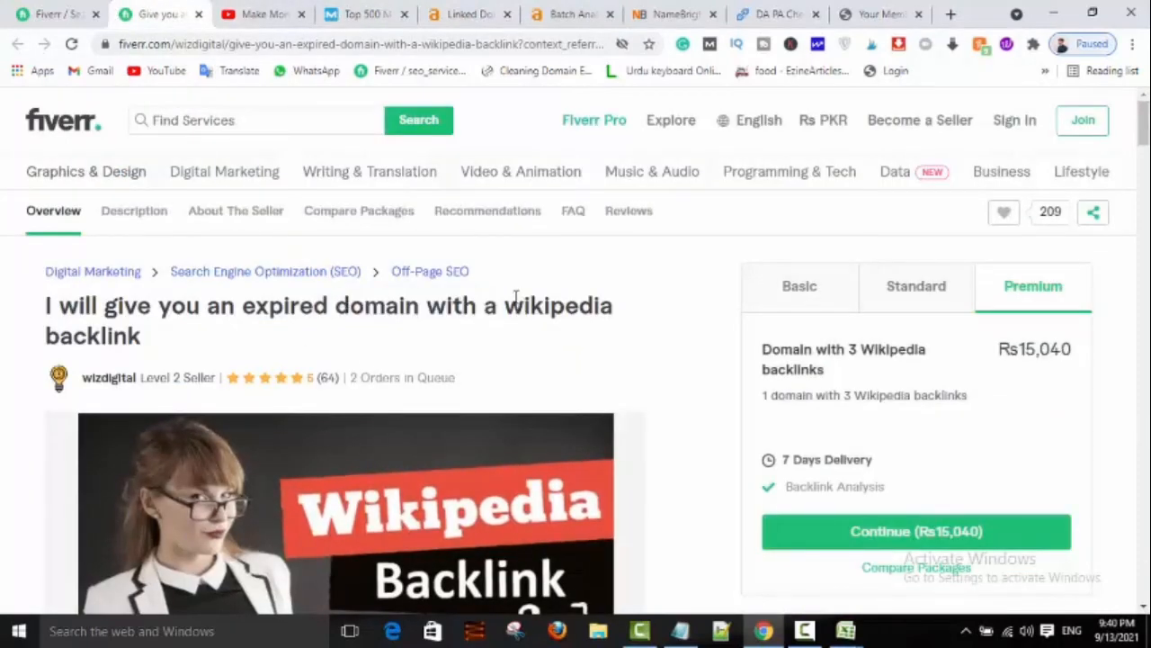
# Step: Replace the target domain in Ahrefs Site Explorer with wikipedia.com and look through the TLD filter options for linked domains
pyautogui.click(436, 13)
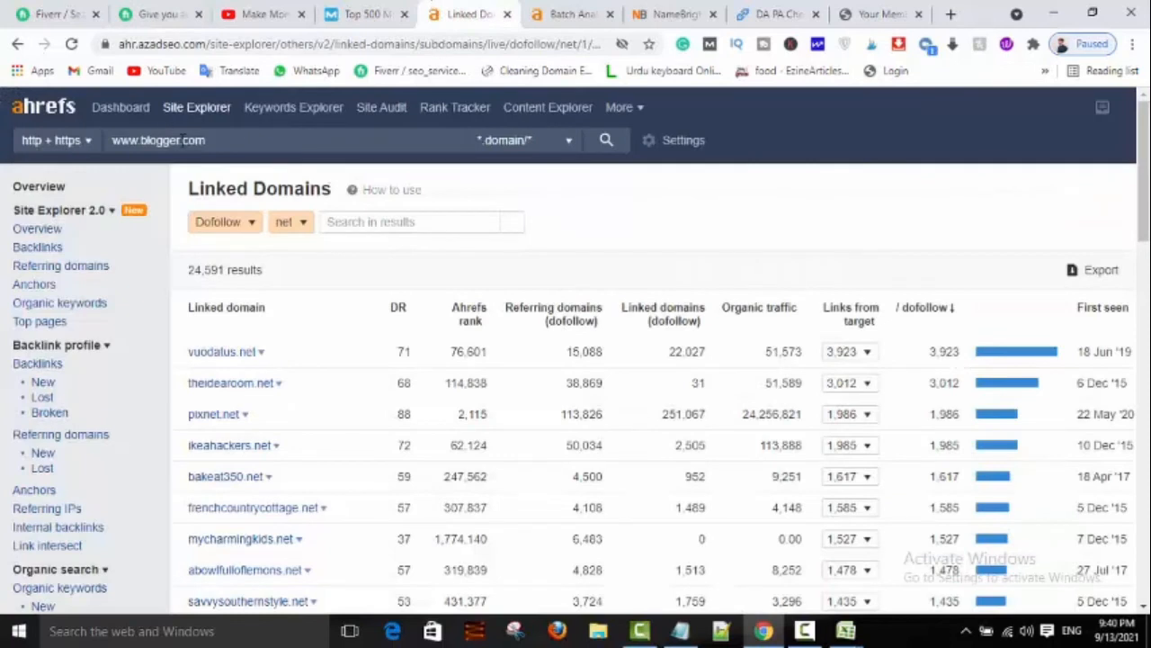
pyautogui.press('BackSpace')
pyautogui.press('BackSpace')
pyautogui.press('BackSpace')
pyautogui.press('BackSpace')
pyautogui.press('BackSpace')
pyautogui.press('BackSpace')
pyautogui.press('BackSpace')
pyautogui.press('BackSpace')
pyautogui.press('BackSpace')
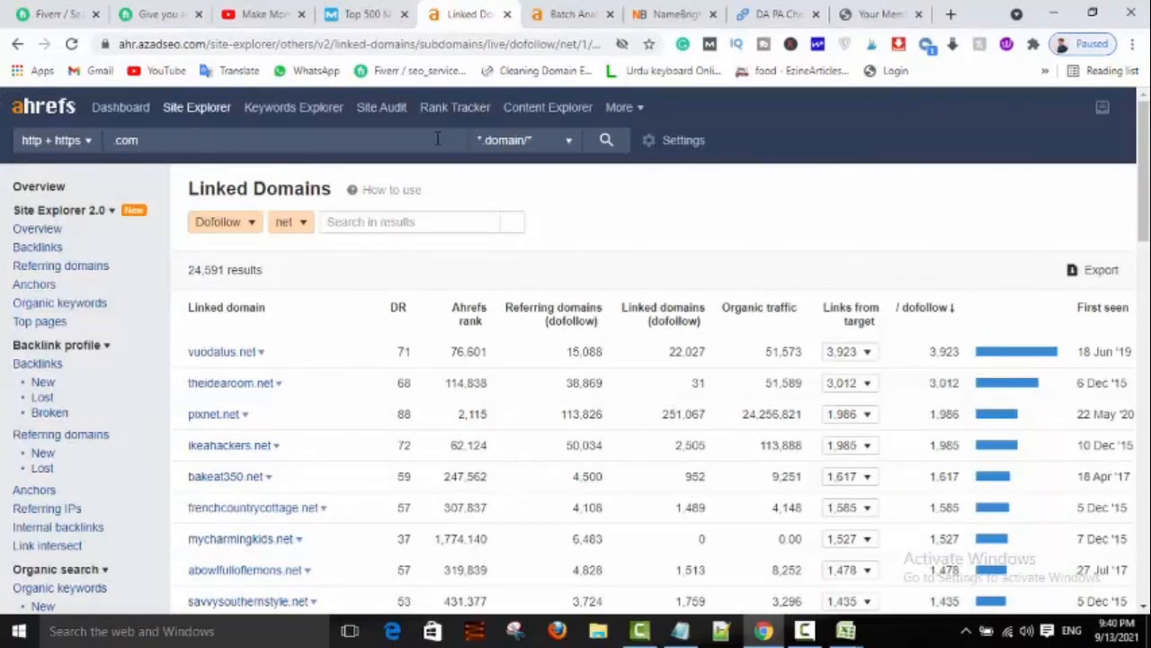
pyautogui.write('wiki')
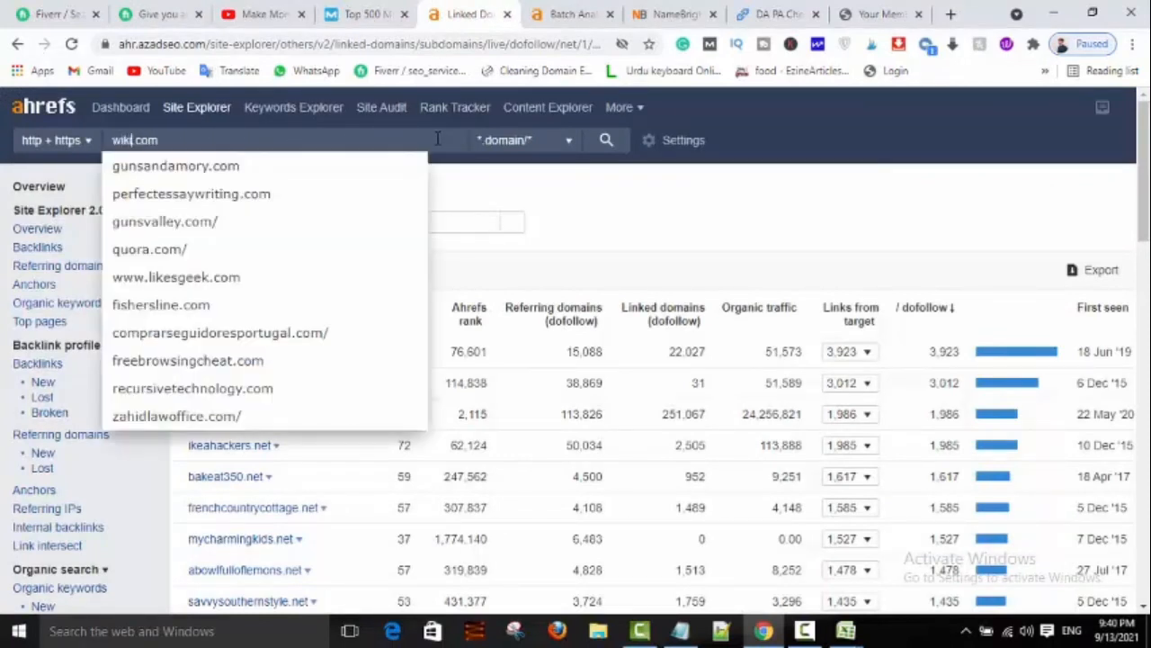
pyautogui.write('pedia')
pyautogui.click(621, 227)
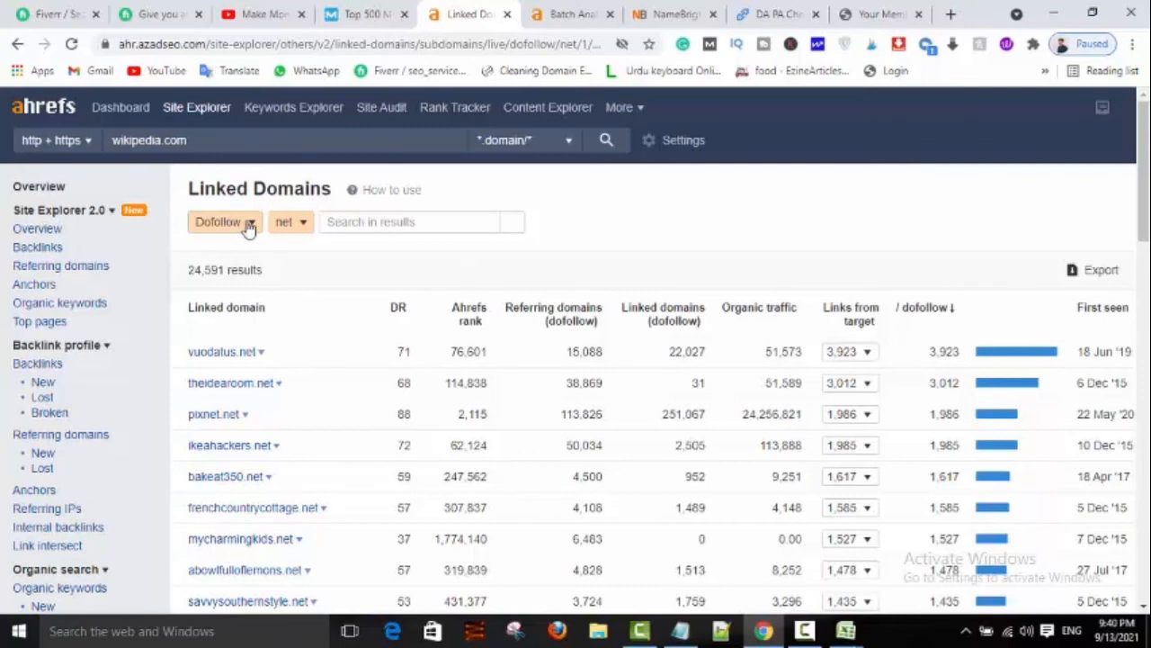
pyautogui.click(294, 225)
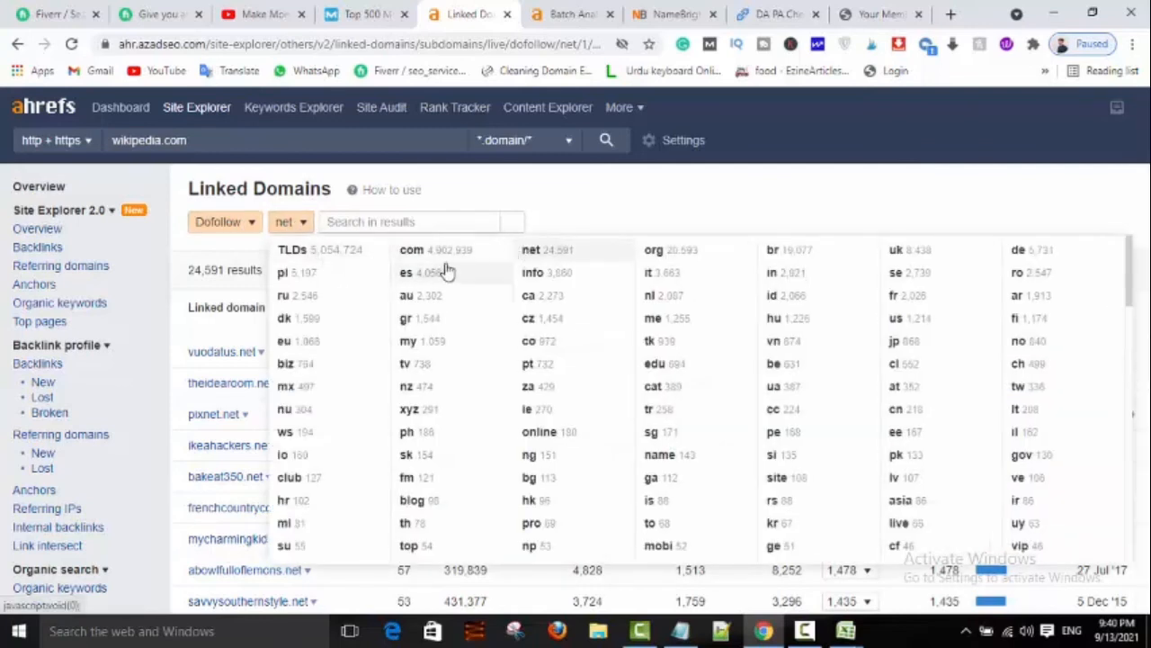
pyautogui.click(727, 206)
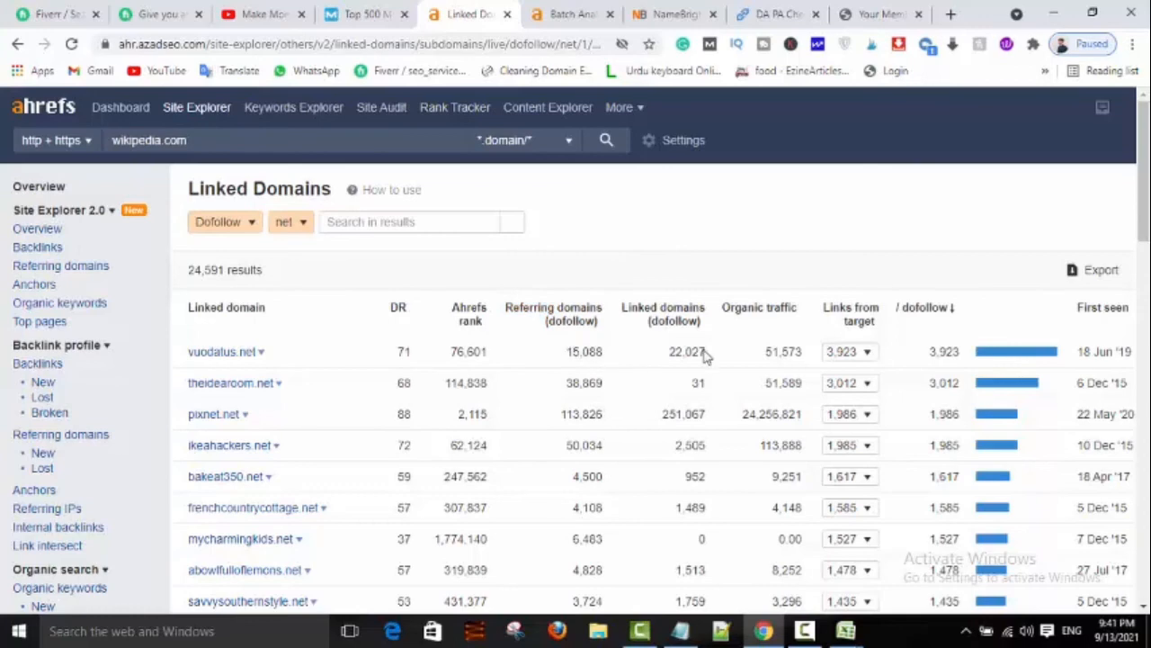
# Step: Review the submitted domain list and DR values in Batch Analysis, and return to Fiverr's expired domain search results
pyautogui.click(599, 15)
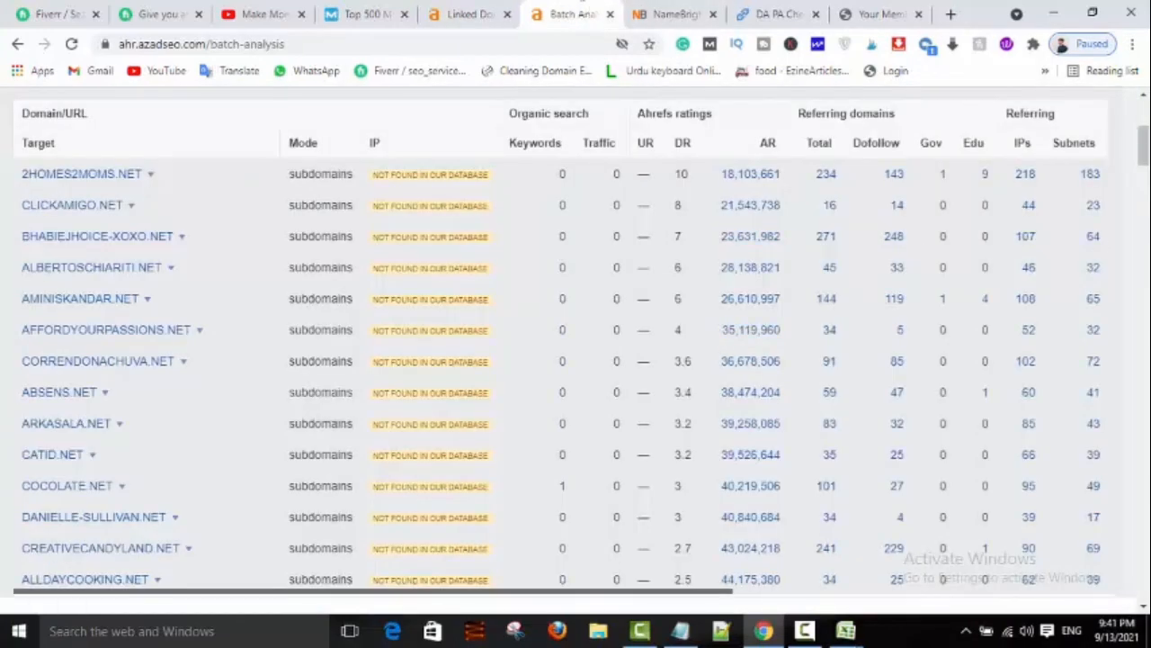
pyautogui.moveTo(1144, 146); pyautogui.dragTo(1144, 125)
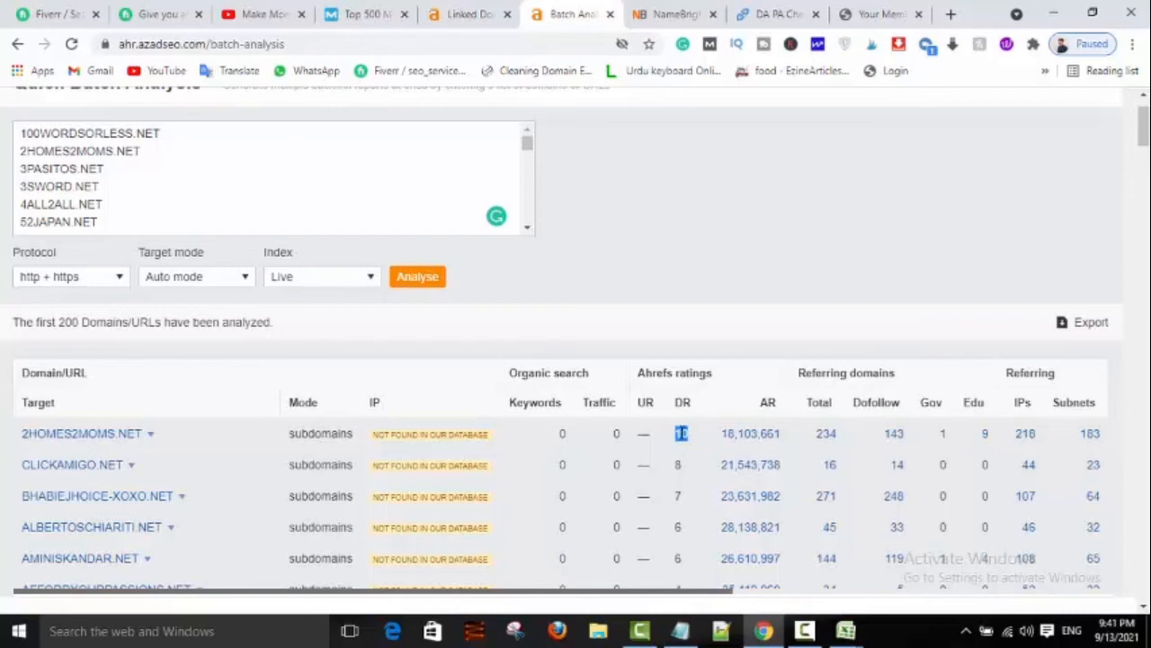
pyautogui.click(718, 330)
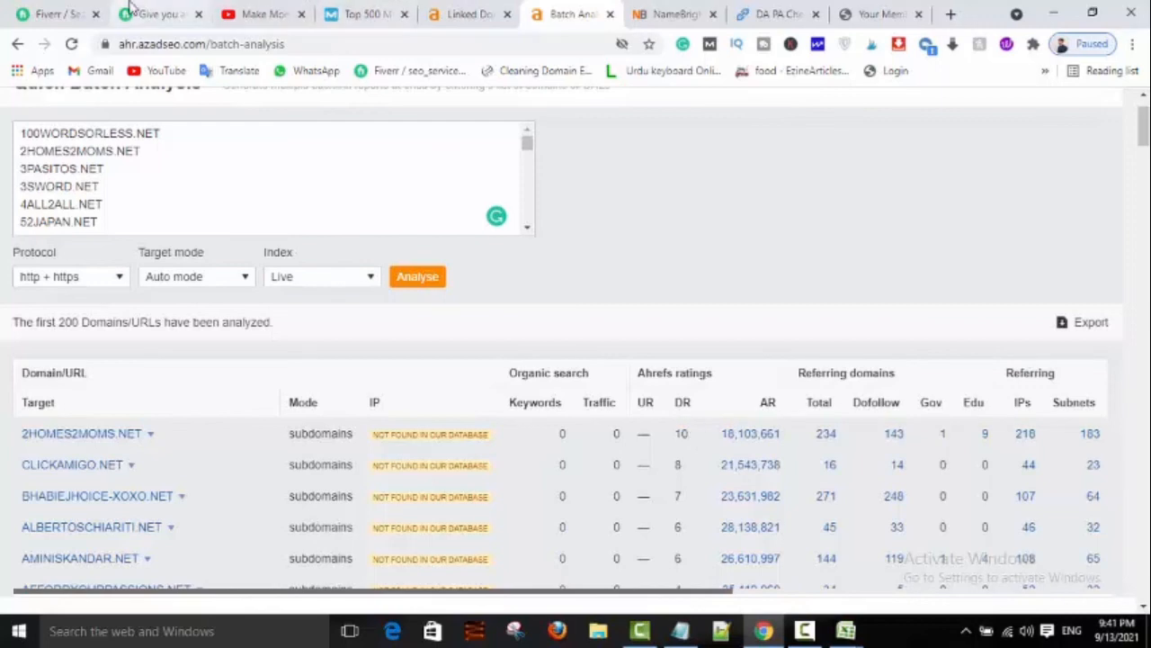
pyautogui.click(54, 14)
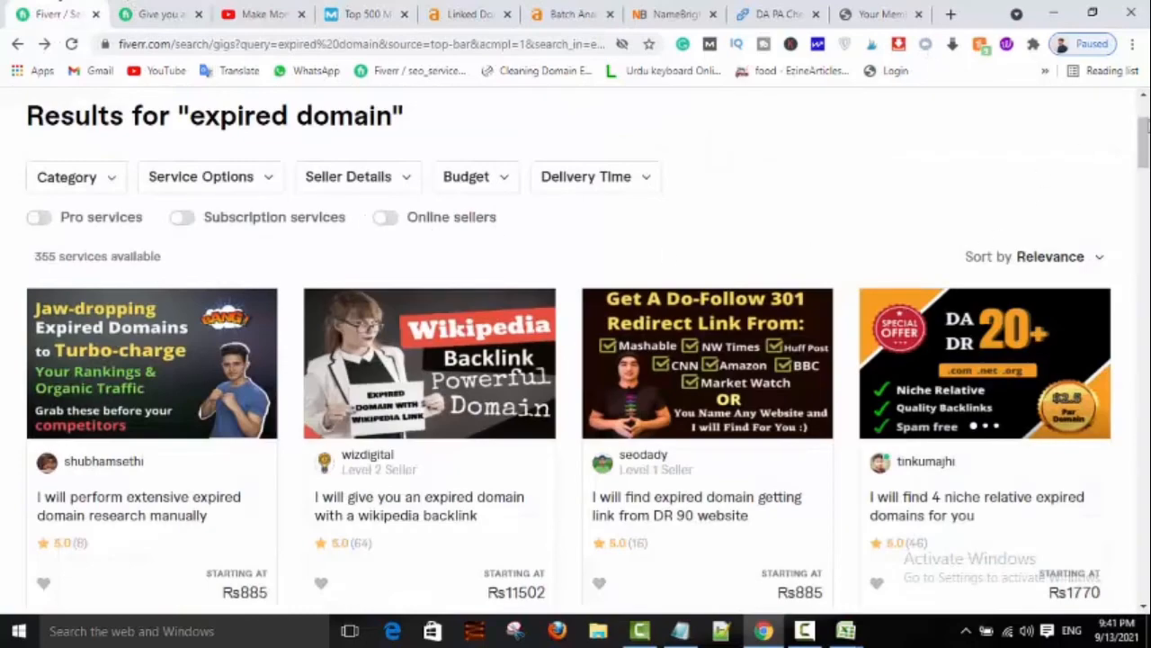
# Step: Examine the expired domain gigs in Fiverr's search results, comparing their offers, ratings and starting prices
pyautogui.scroll(1, 576, 349)
pyautogui.scroll(-3, 576, 349)
pyautogui.scroll(3, 576, 349)
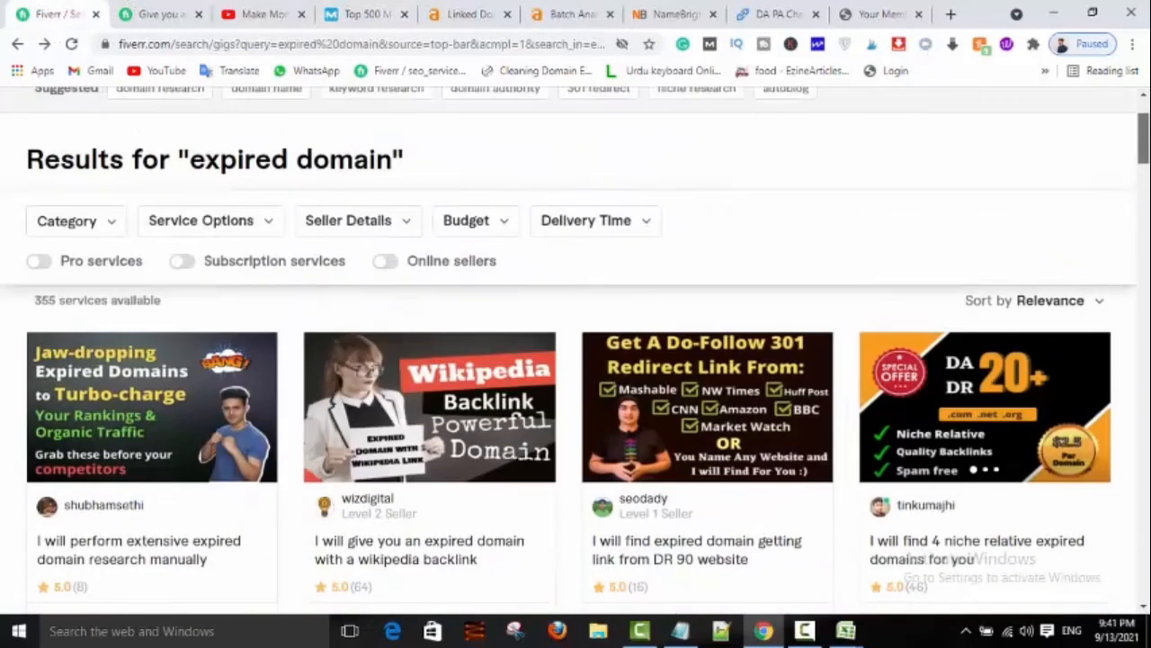
pyautogui.scroll(-3, 576, 349)
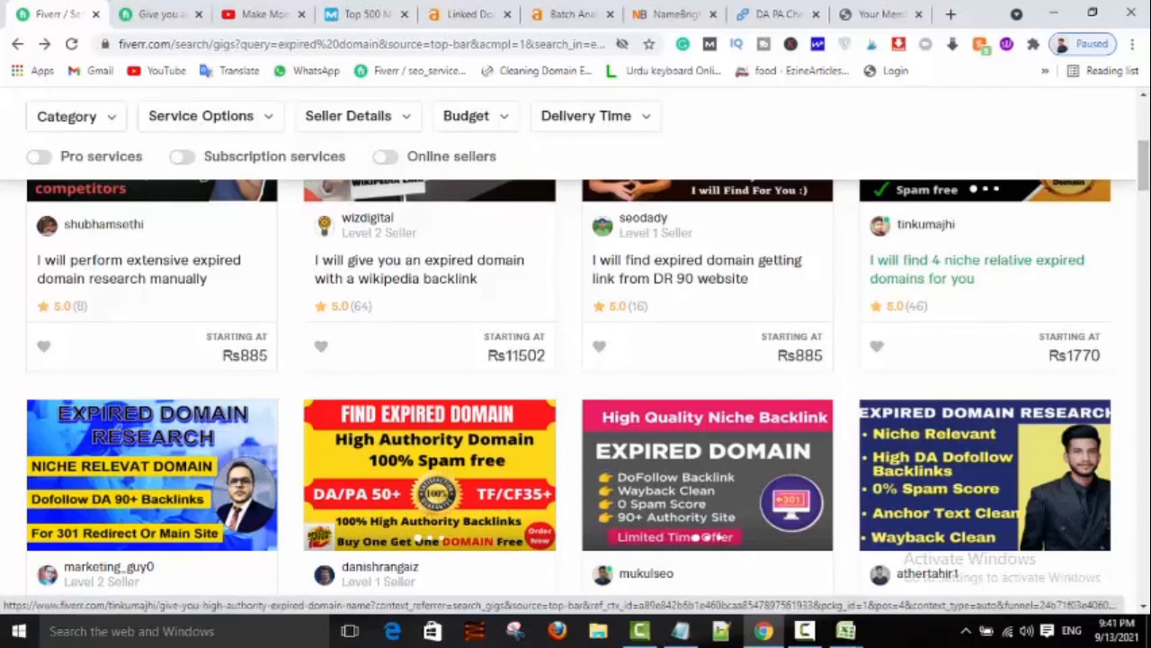
pyautogui.scroll(-1, 1144, 179)
pyautogui.moveTo(1144, 180); pyautogui.dragTo(1144, 194)
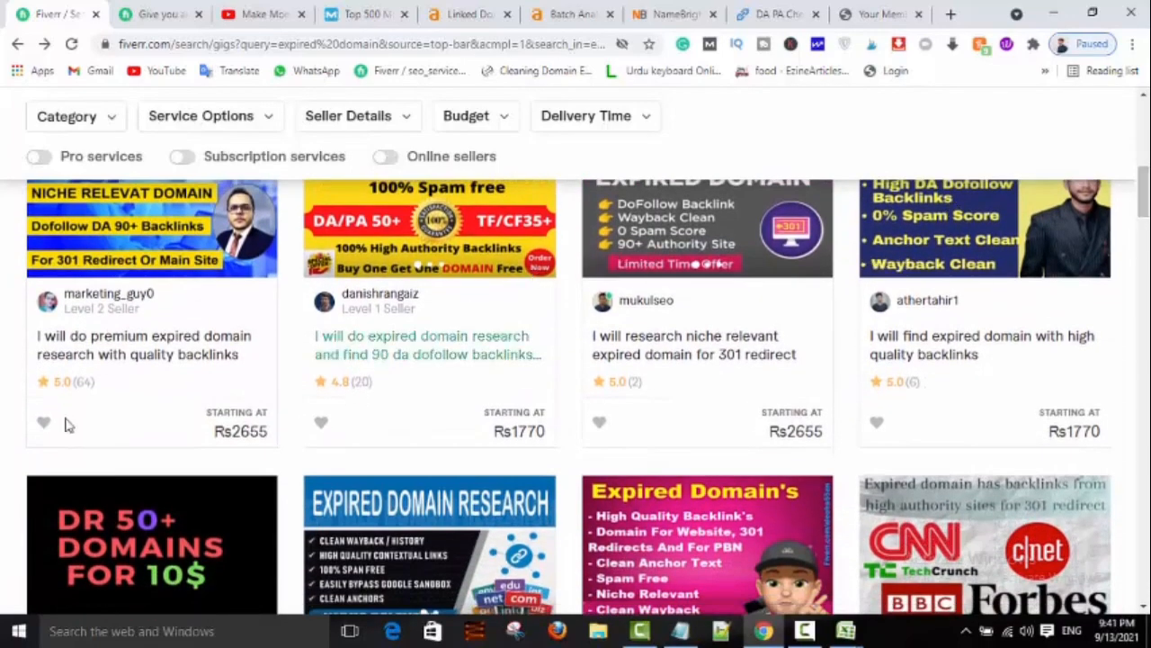
pyautogui.scroll(5, 1144, 168)
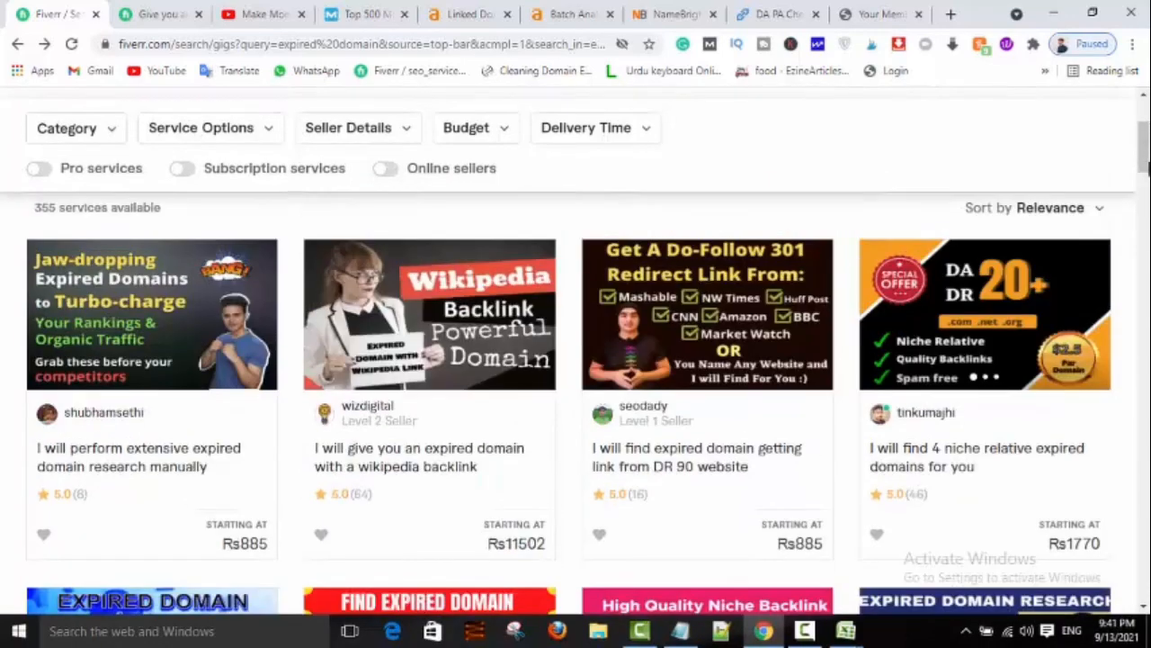
pyautogui.scroll(-7, 509, 607)
pyautogui.scroll(-1, 509, 607)
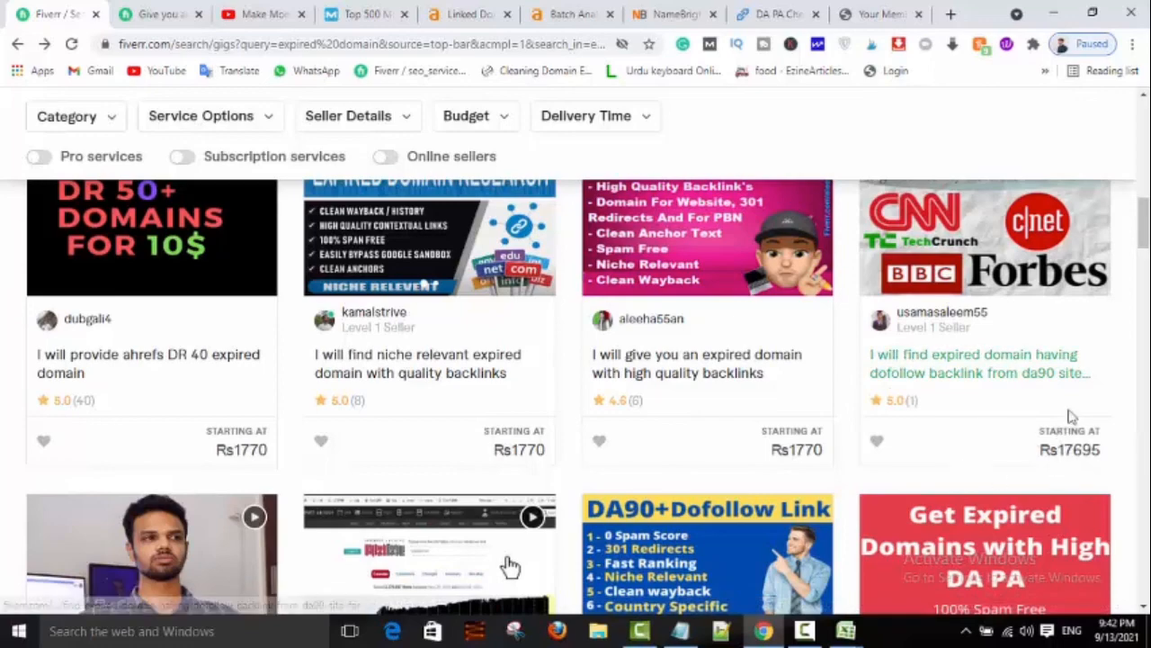
pyautogui.scroll(5, 1105, 355)
pyautogui.scroll(5, 1106, 354)
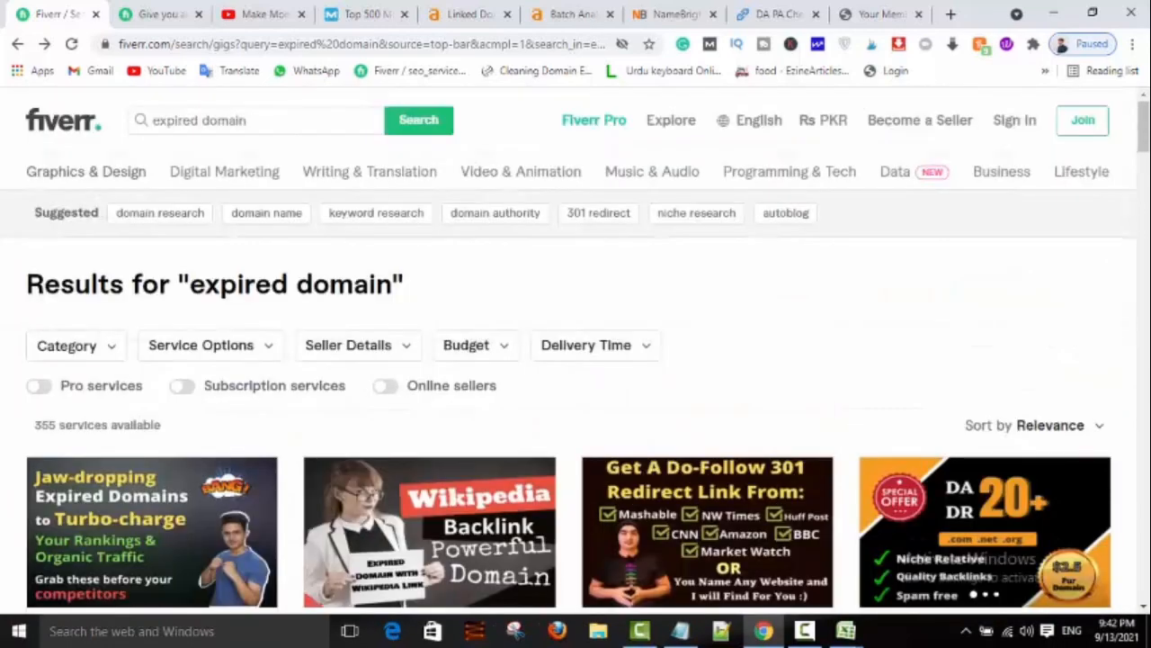